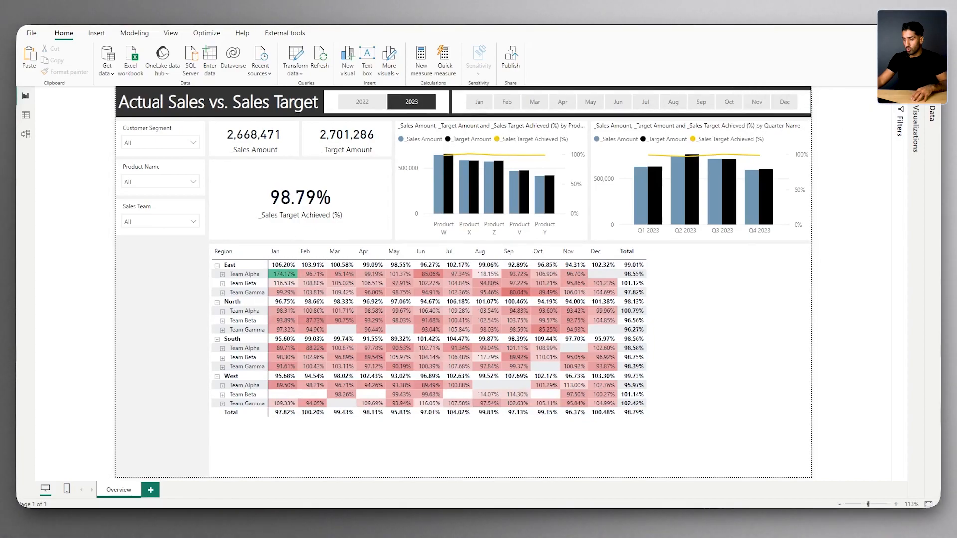
- Create a new blank report from the finished Actual Sales vs. Target report
{"action": "mouse_move", "coordinate": [547, 519]}
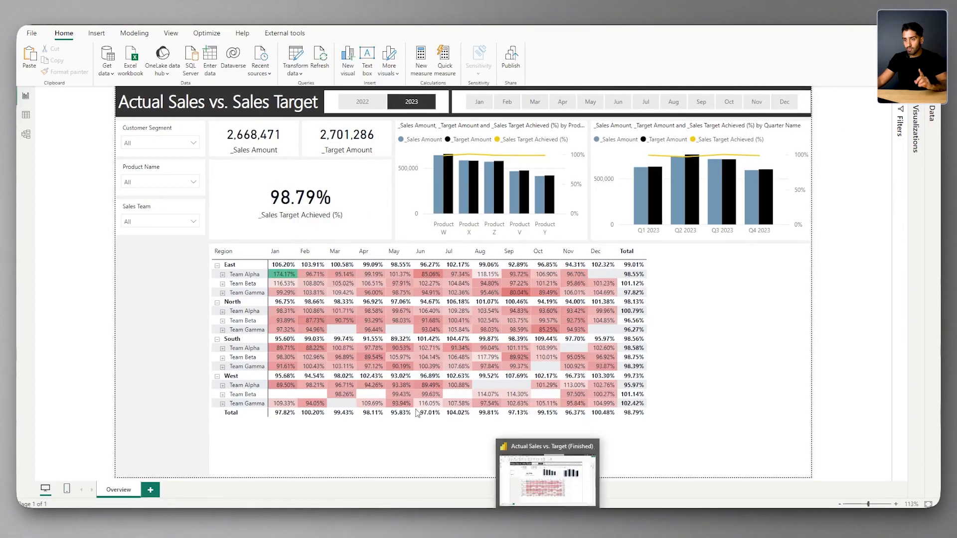
{"action": "left_click", "coordinate": [31, 32]}
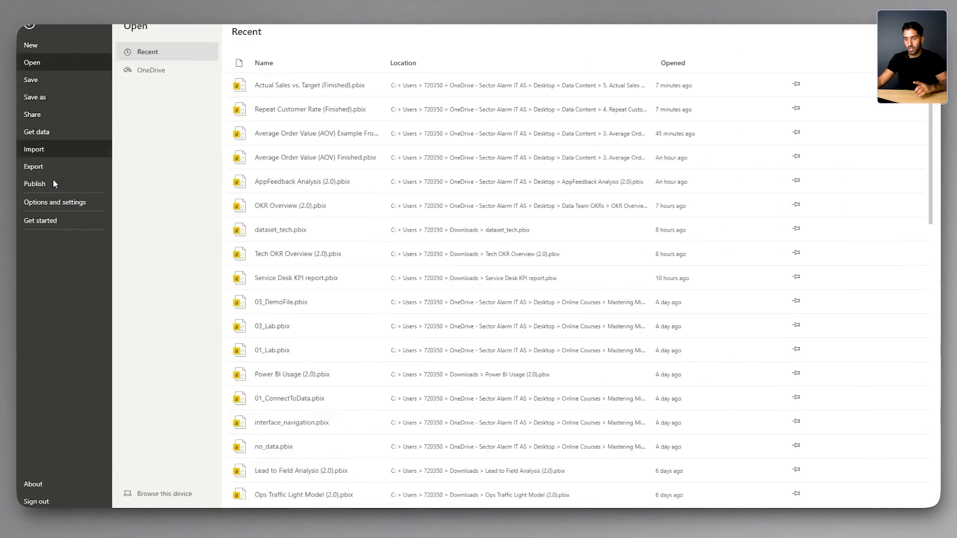
{"action": "left_click", "coordinate": [32, 49]}
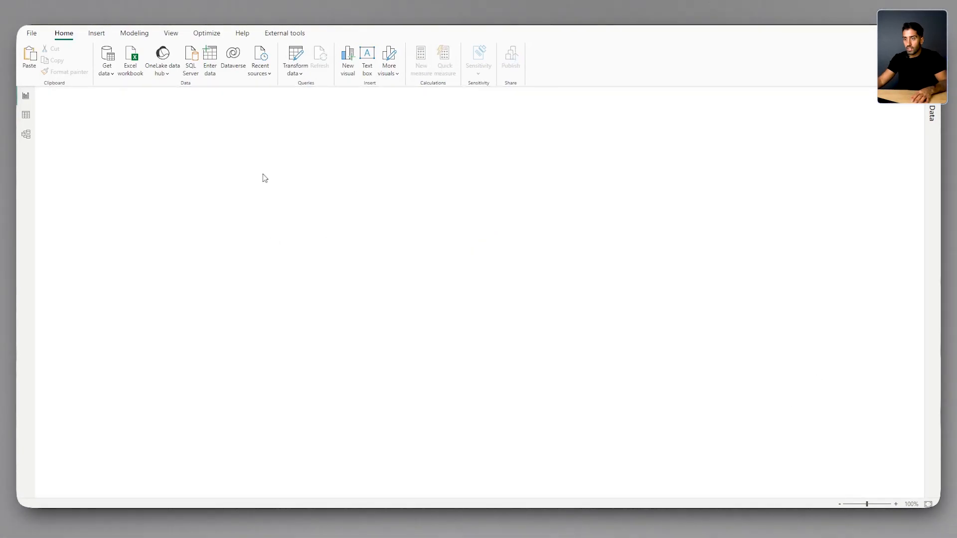
- Import actual_vs_target_sales_dataset.csv from the "5. Actual Sales vs. Sales Target" folder as a text/CSV source and open it for transformation
{"action": "left_click", "coordinate": [106, 75]}
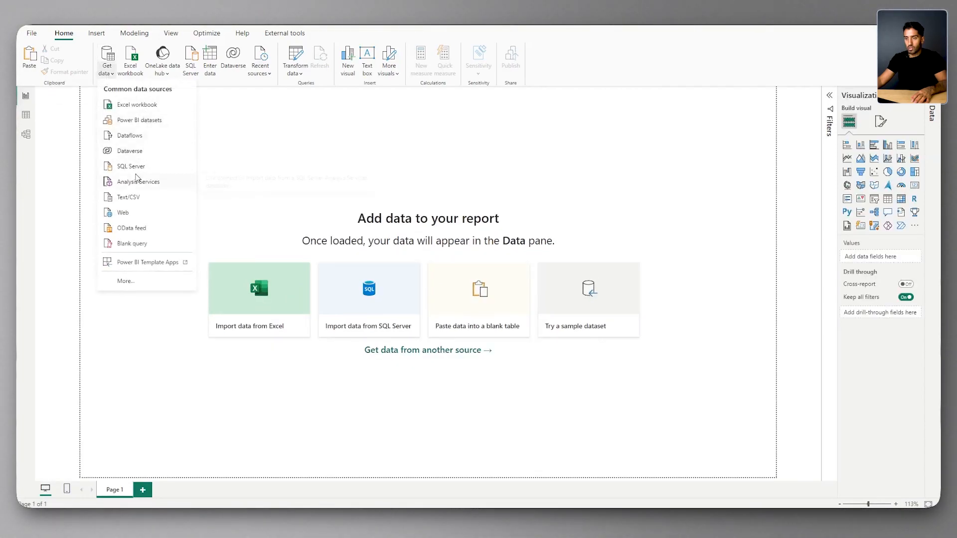
{"action": "left_click", "coordinate": [132, 198]}
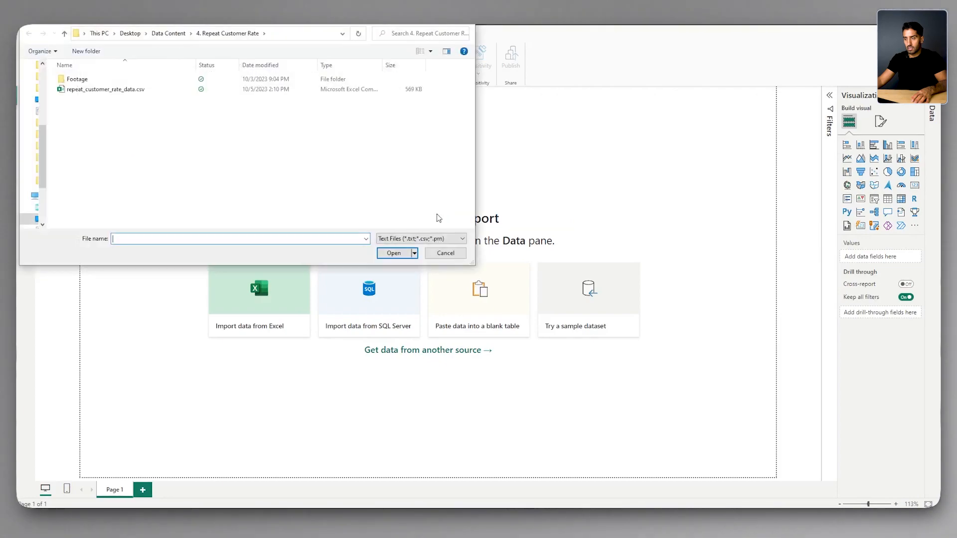
{"action": "left_click", "coordinate": [166, 36]}
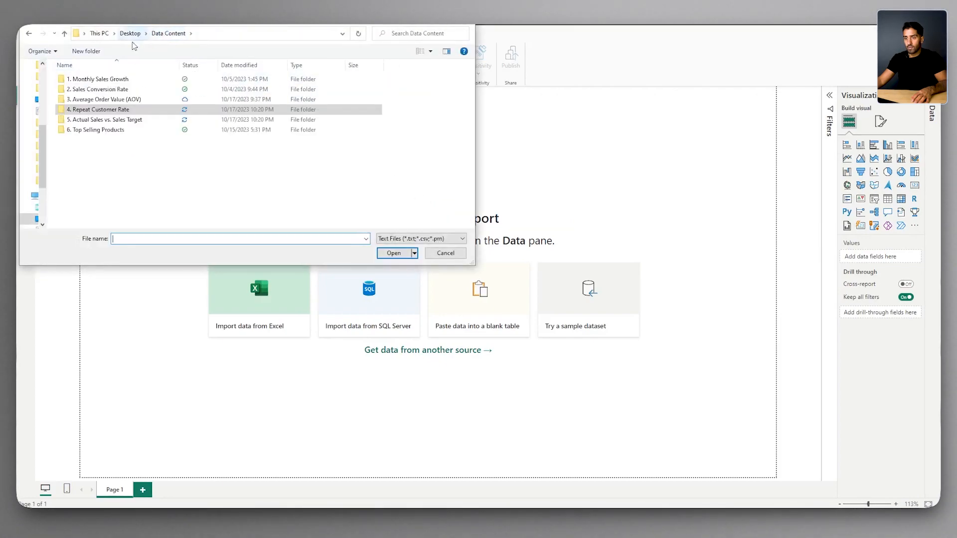
{"action": "left_click", "coordinate": [106, 122]}
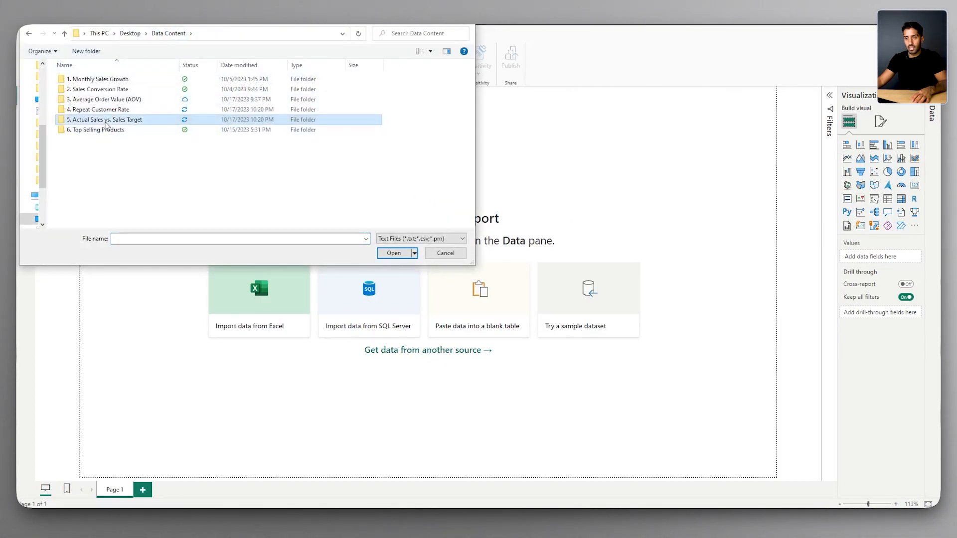
{"action": "double_click", "coordinate": [106, 122]}
{"action": "double_click", "coordinate": [110, 92]}
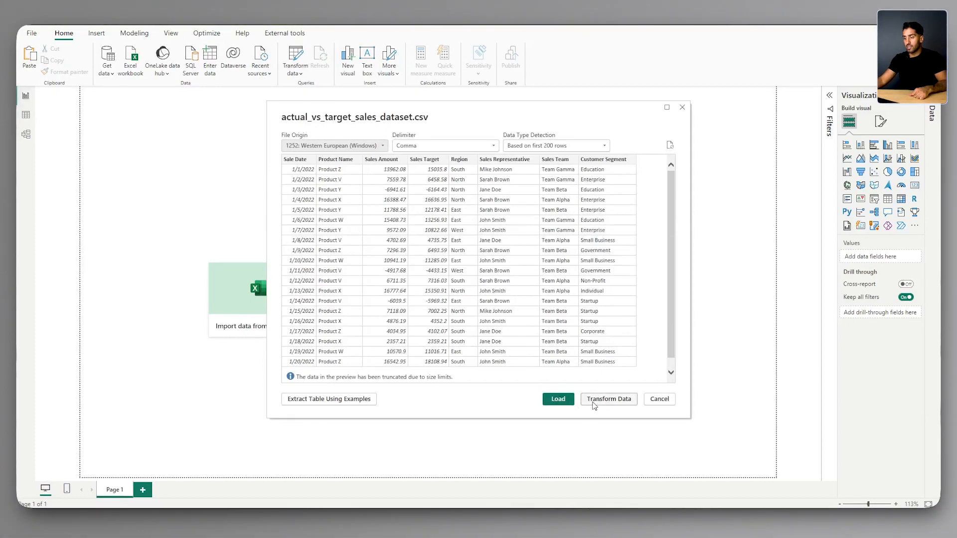
{"action": "left_click", "coordinate": [594, 401]}
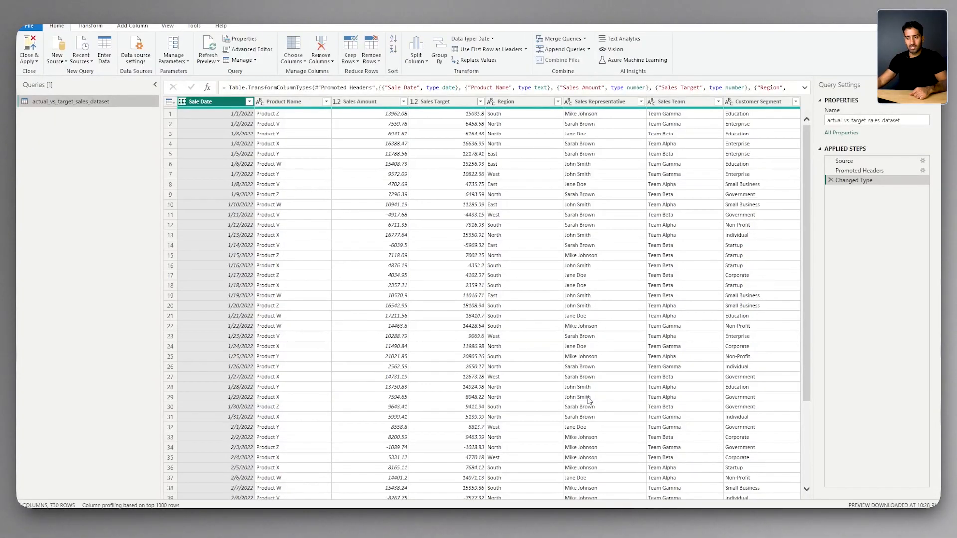
- Apply the query to load the dataset into the report, and list the fields of actual_vs_target_sales_dataset
{"action": "left_click_drag", "start_coordinate": [159, 135], "coordinate": [89, 133]}
{"action": "left_click_drag", "start_coordinate": [84, 86], "coordinate": [109, 88]}
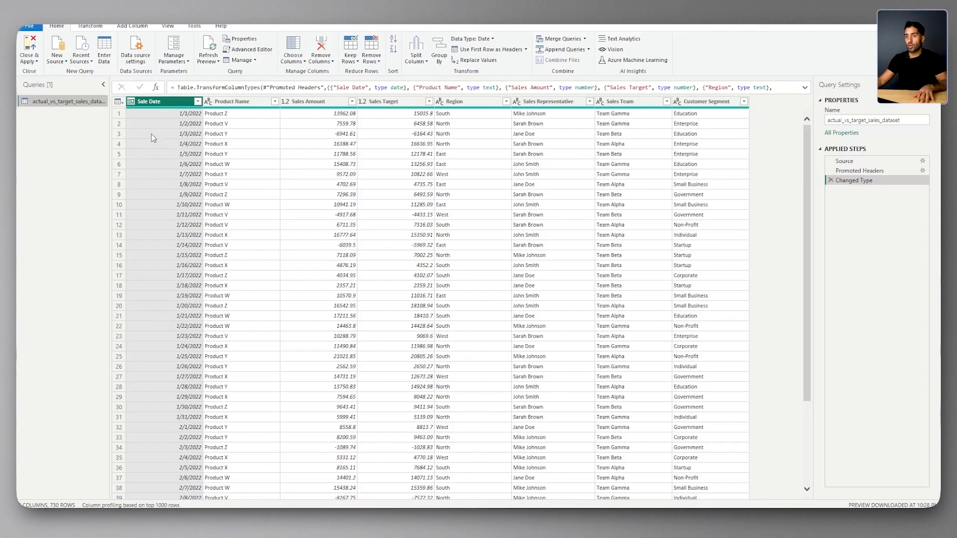
{"action": "left_click", "coordinate": [34, 50]}
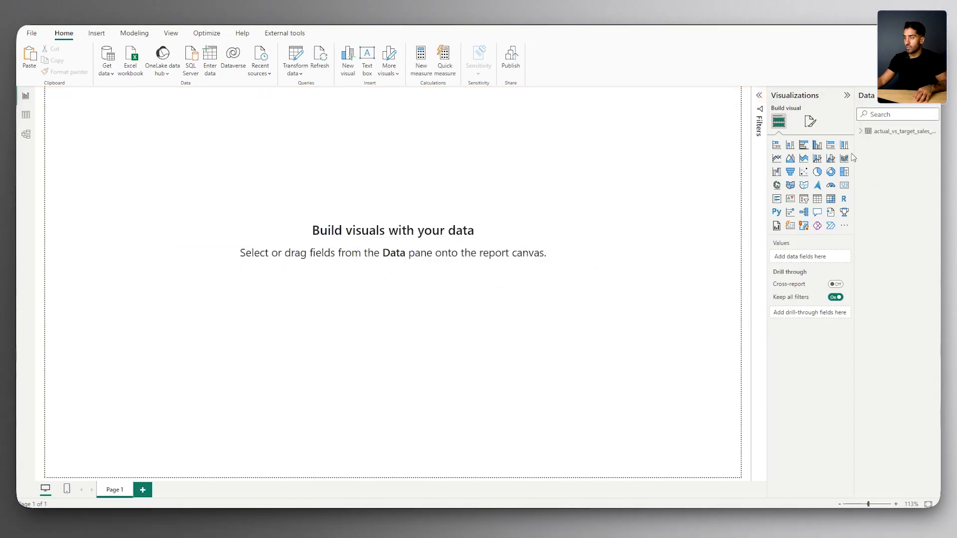
{"action": "left_click", "coordinate": [861, 131]}
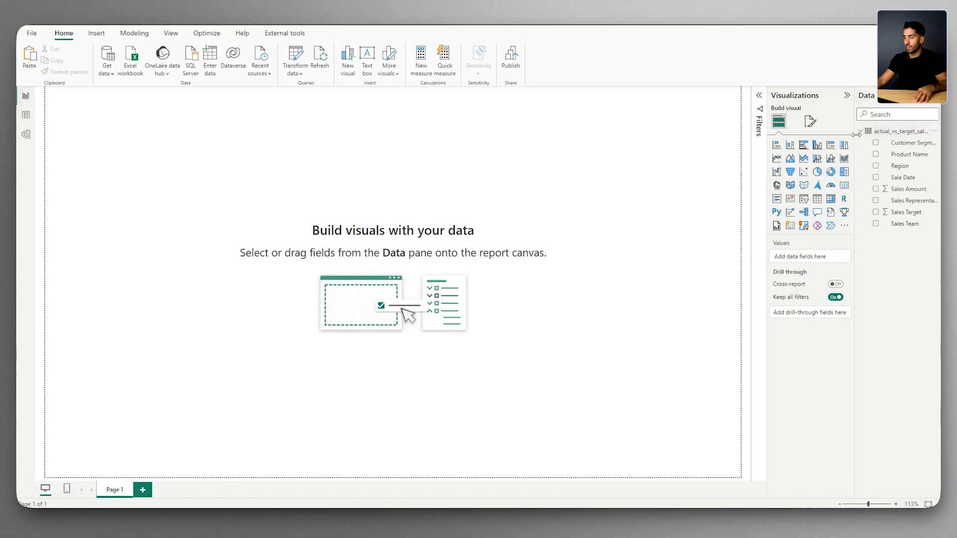
{"action": "left_click_drag", "start_coordinate": [854, 138], "coordinate": [805, 140]}
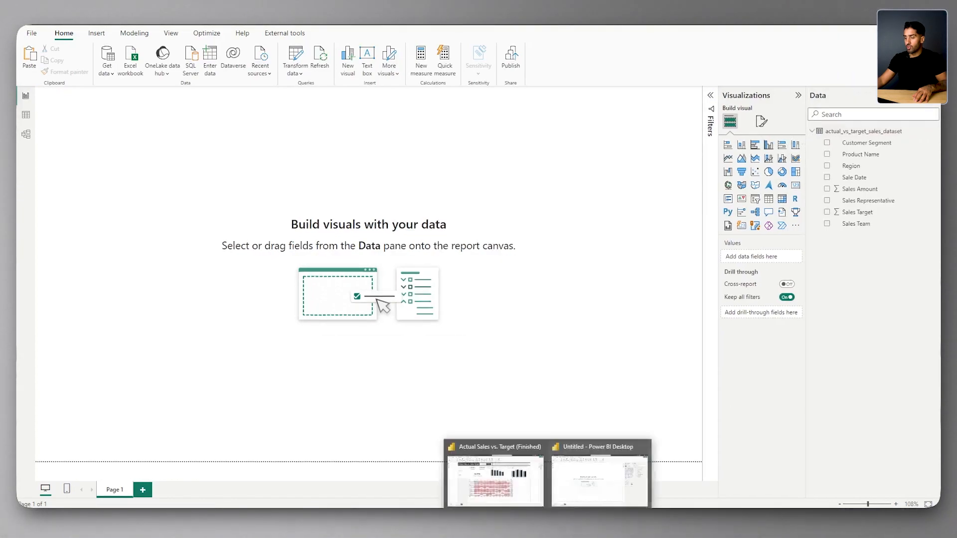
- Switch to the finished report and expand its Date and ExampleData_ActualSalesVsTarget tables to examine their fields
{"action": "left_click", "coordinate": [496, 480]}
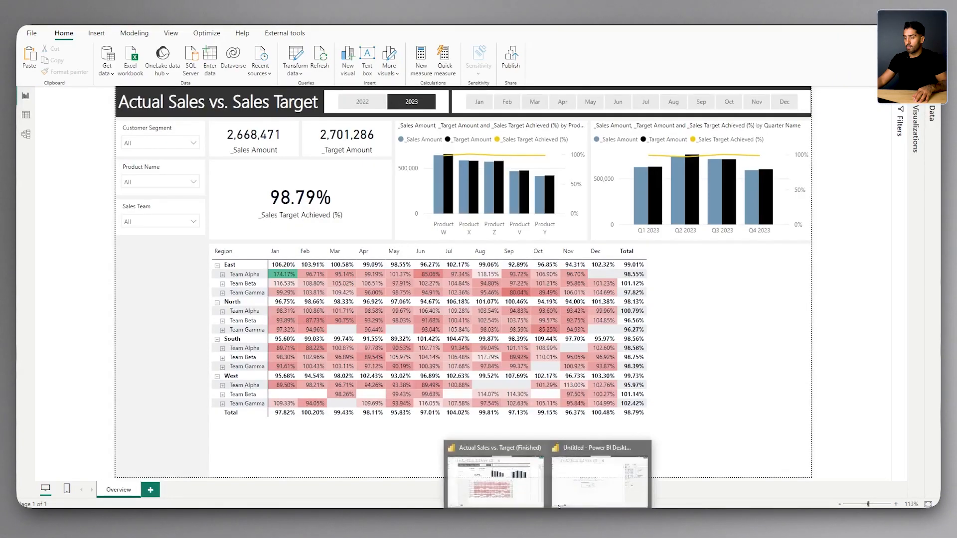
{"action": "left_click", "coordinate": [593, 488]}
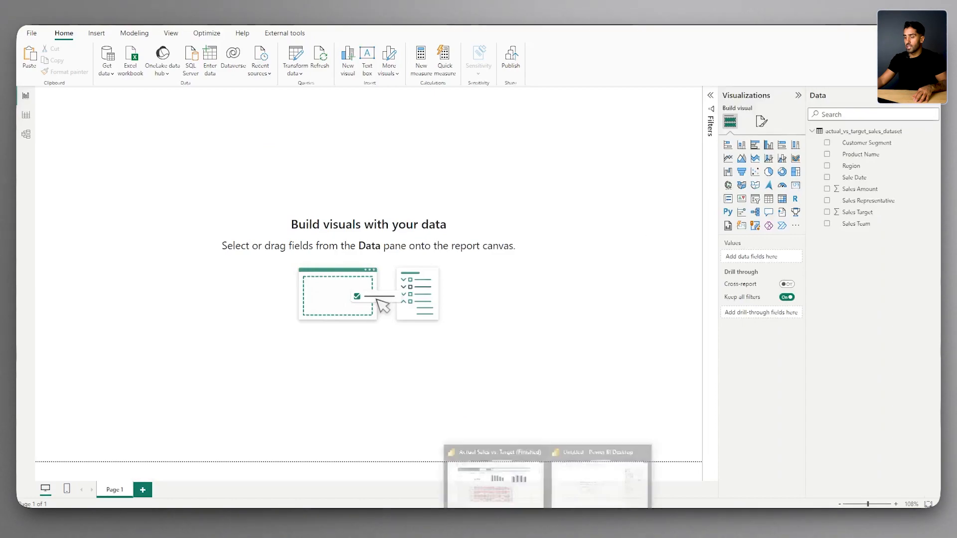
{"action": "left_click", "coordinate": [495, 478]}
{"action": "left_click", "coordinate": [932, 108]}
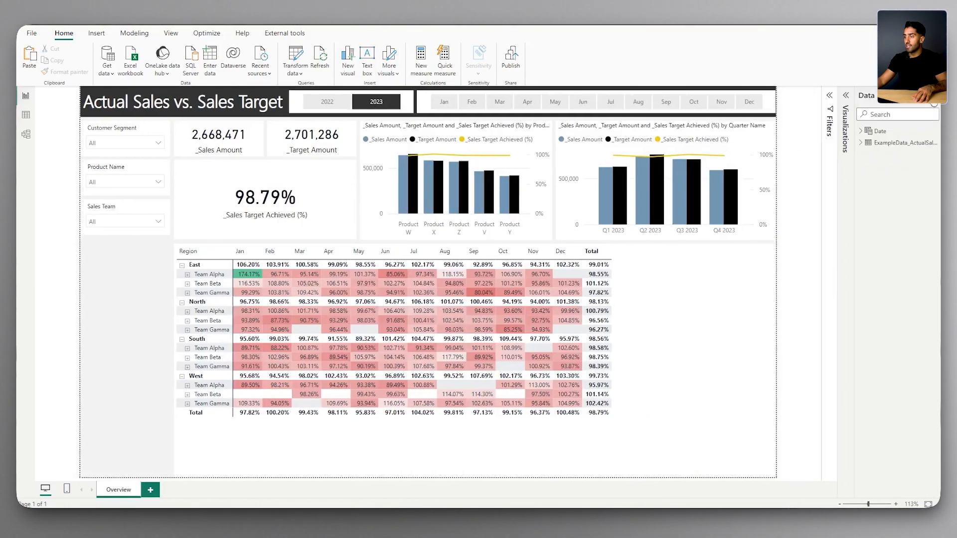
{"action": "left_click", "coordinate": [860, 143]}
{"action": "left_click", "coordinate": [861, 130]}
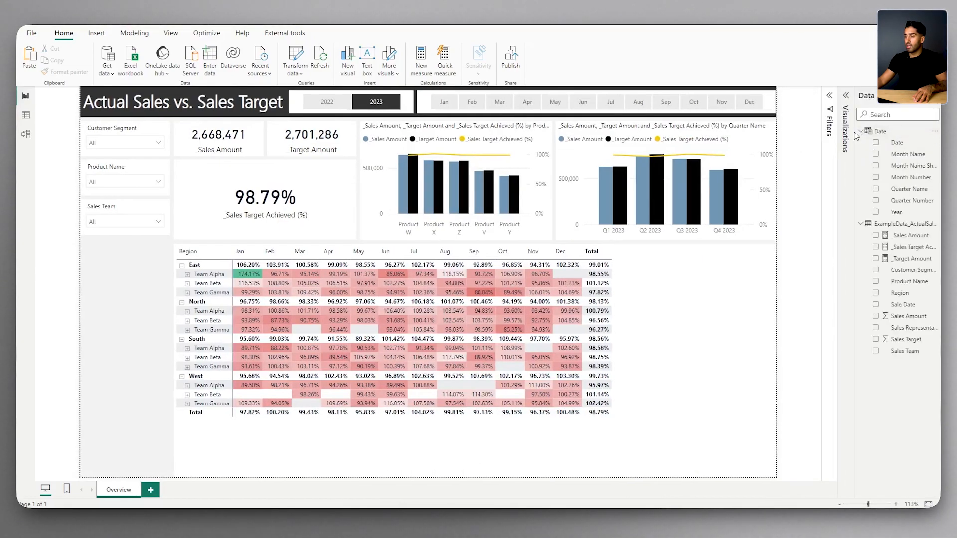
{"action": "left_click_drag", "start_coordinate": [856, 131], "coordinate": [809, 132]}
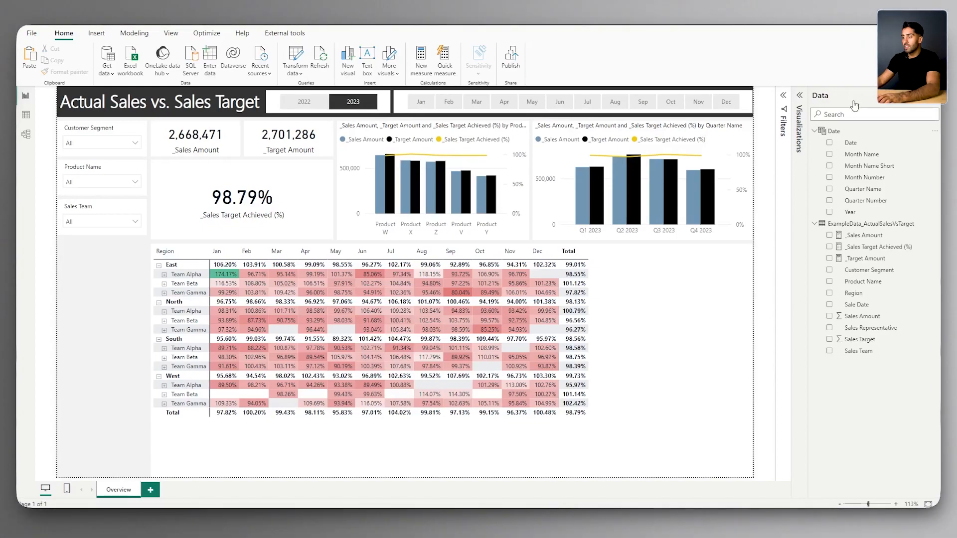
- Copy the finished report's Date table formula and paste it into a new calculated table in the untitled report
{"action": "left_click", "coordinate": [832, 131]}
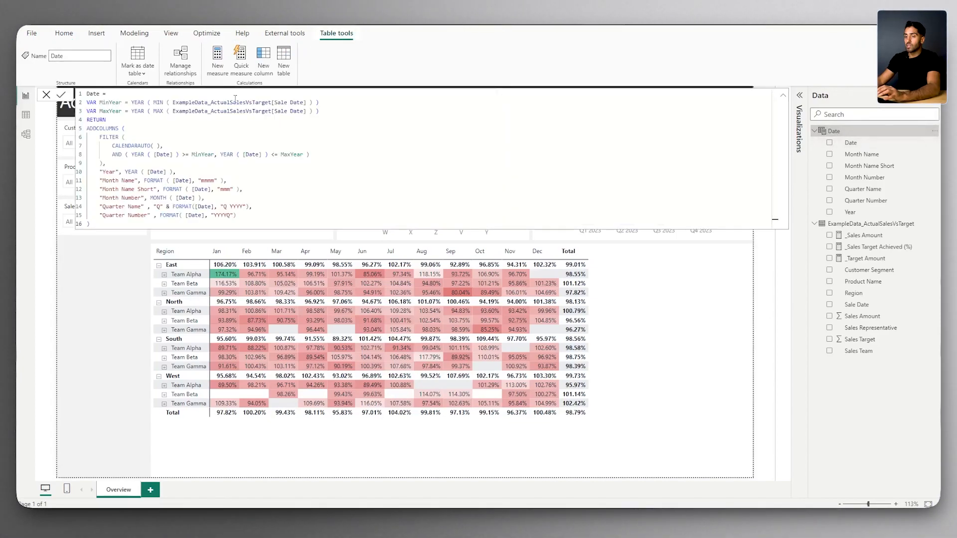
{"action": "left_click", "coordinate": [263, 140]}
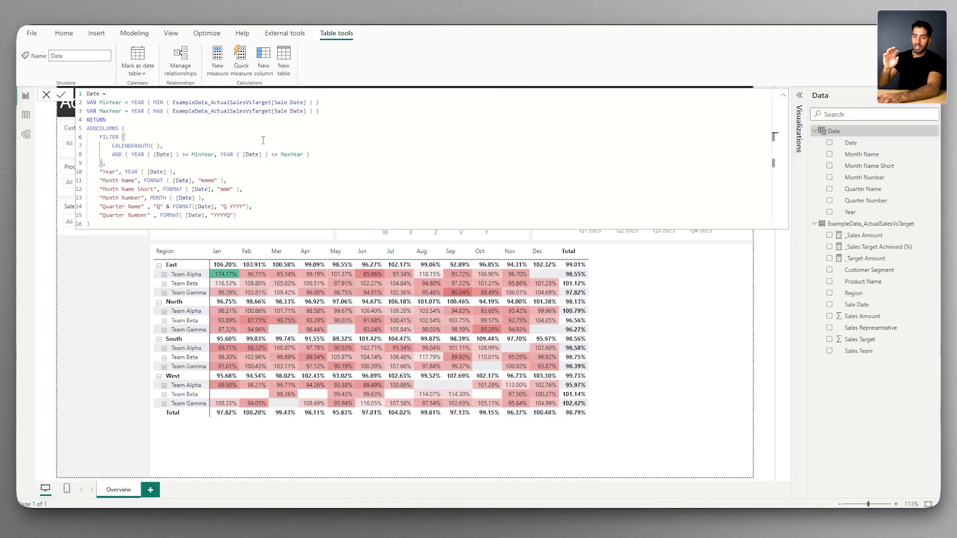
{"action": "key", "text": "ctrl+a"}
{"action": "key", "text": "ctrl+c"}
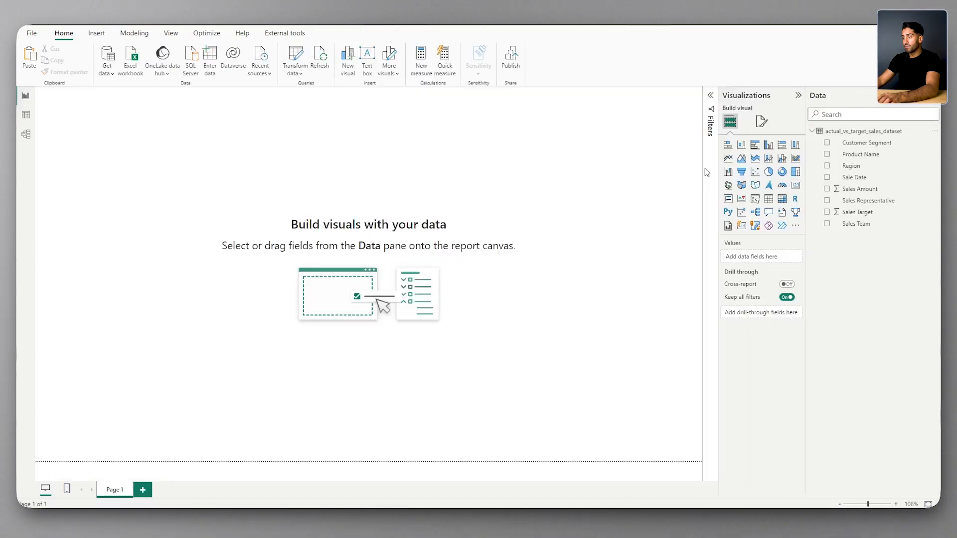
{"action": "left_click", "coordinate": [134, 34]}
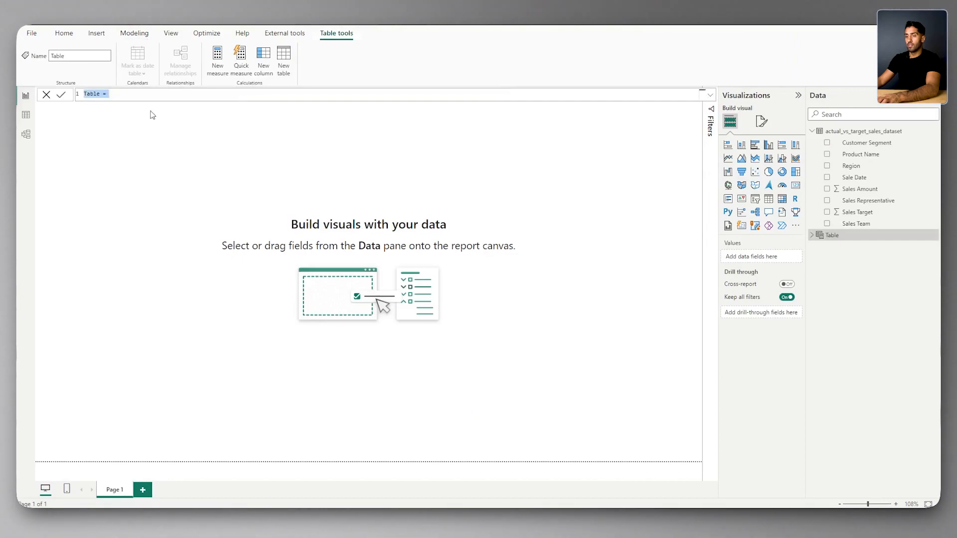
{"action": "key", "text": "ctrl+v"}
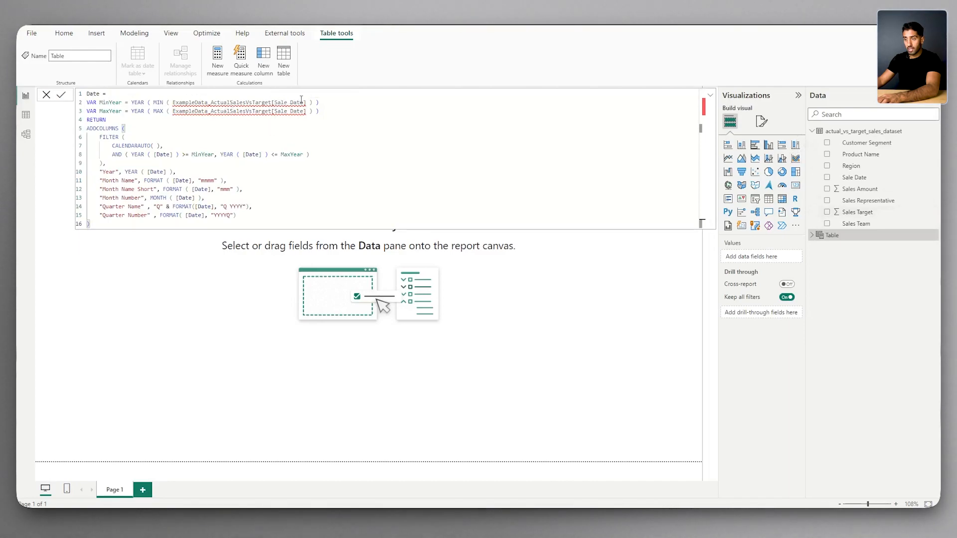
- Replace the MinYear and MaxYear column references with actual_vs_target_sales_dataset[Sale Date] and commit the Date table formula
{"action": "left_click_drag", "start_coordinate": [306, 102], "coordinate": [175, 102]}
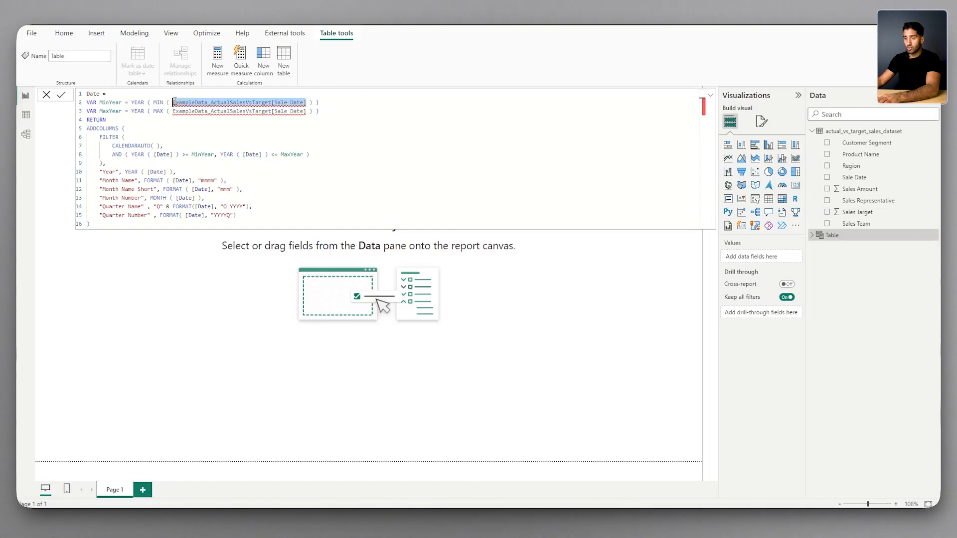
{"action": "type", "text": "Sale"}
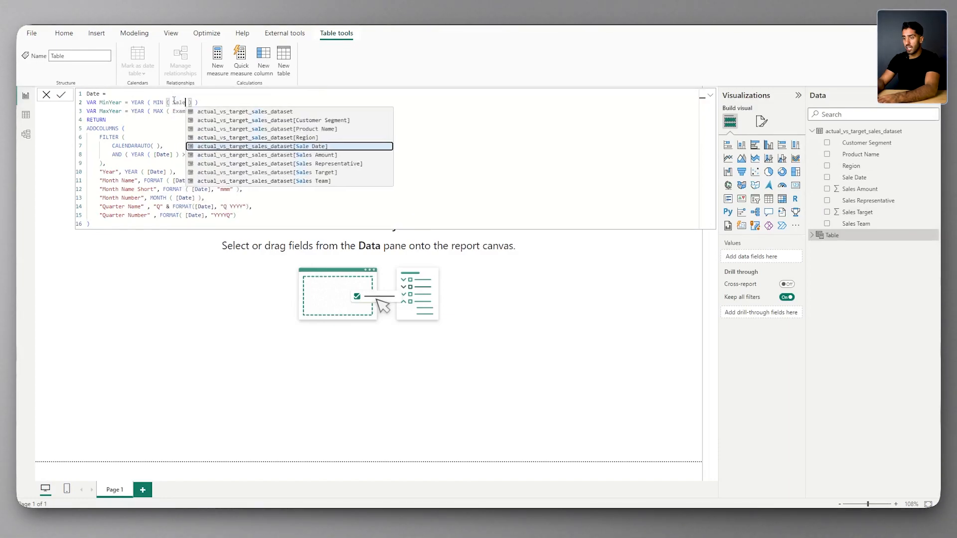
{"action": "key", "text": "Tab"}
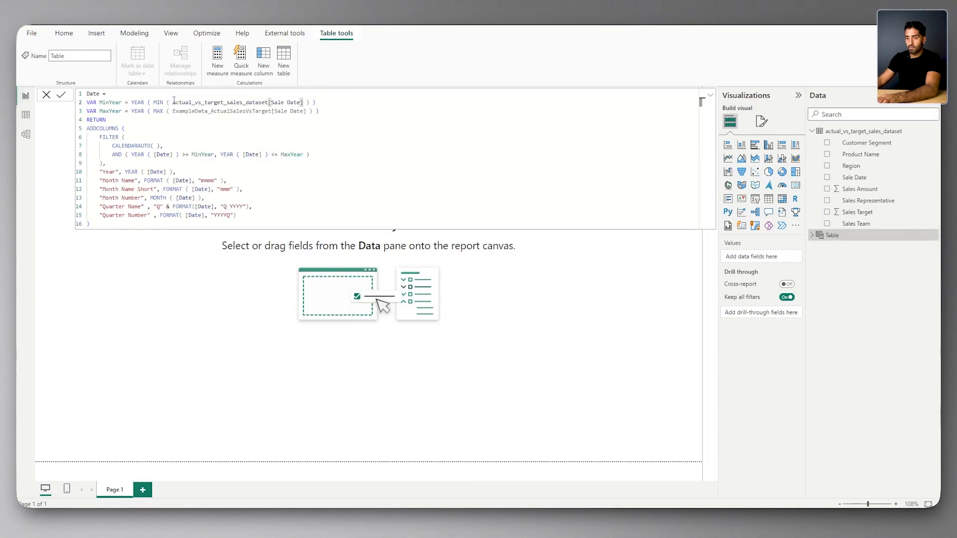
{"action": "left_click_drag", "start_coordinate": [173, 111], "coordinate": [307, 113]}
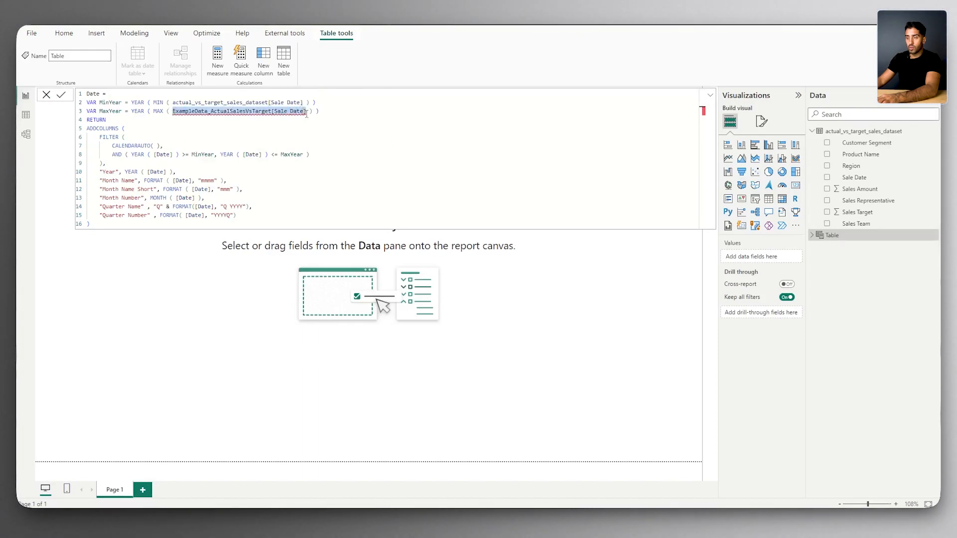
{"action": "type", "text": "Sal"}
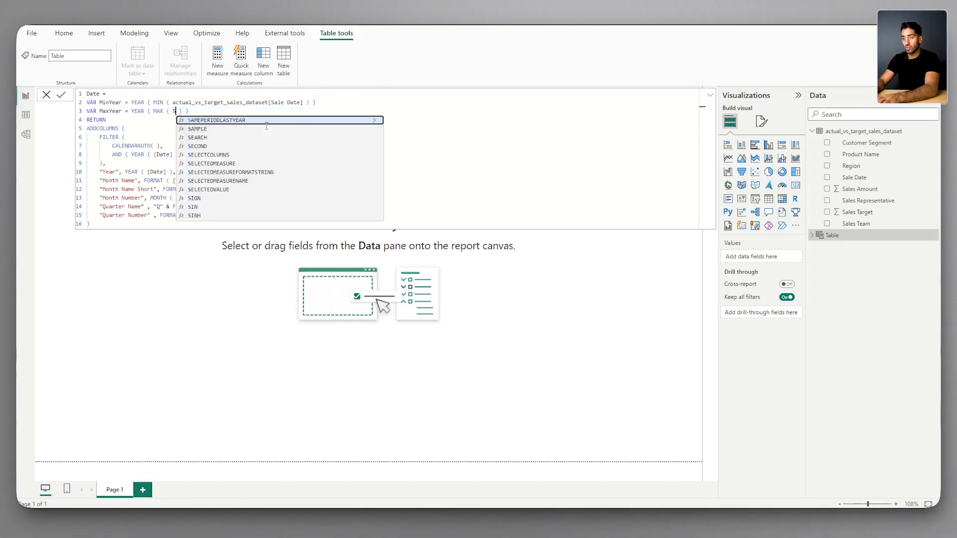
{"action": "key", "text": "Tab"}
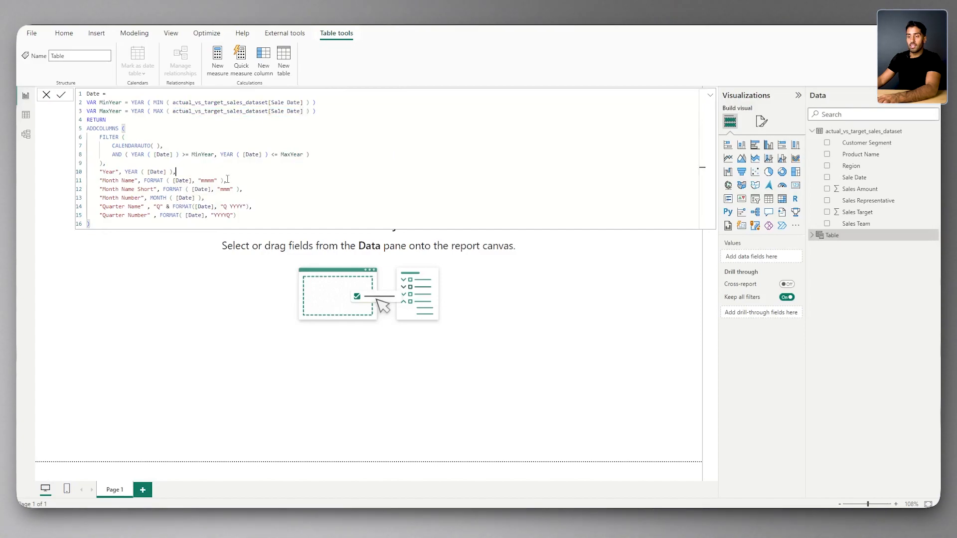
{"action": "left_click", "coordinate": [107, 220]}
{"action": "left_click_drag", "start_coordinate": [237, 215], "coordinate": [80, 173]}
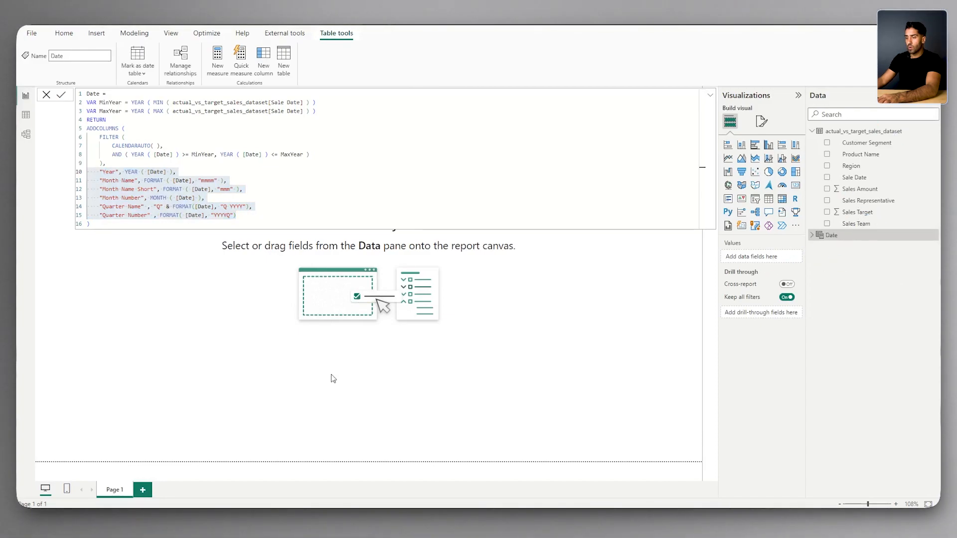
- In the model view, place the sales dataset below the Date table and try to relate Date to Sale Date
{"action": "left_click", "coordinate": [23, 139]}
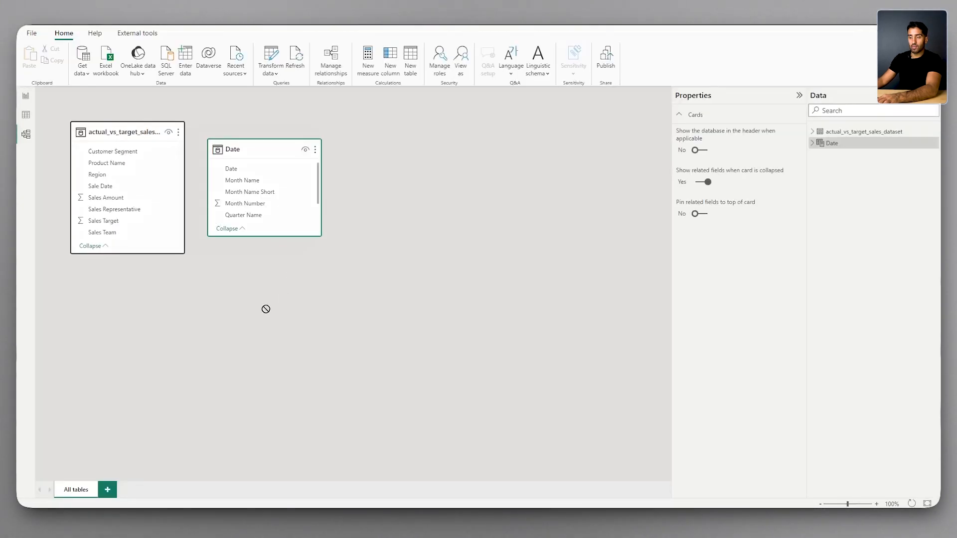
{"action": "left_click_drag", "start_coordinate": [238, 169], "coordinate": [294, 162]}
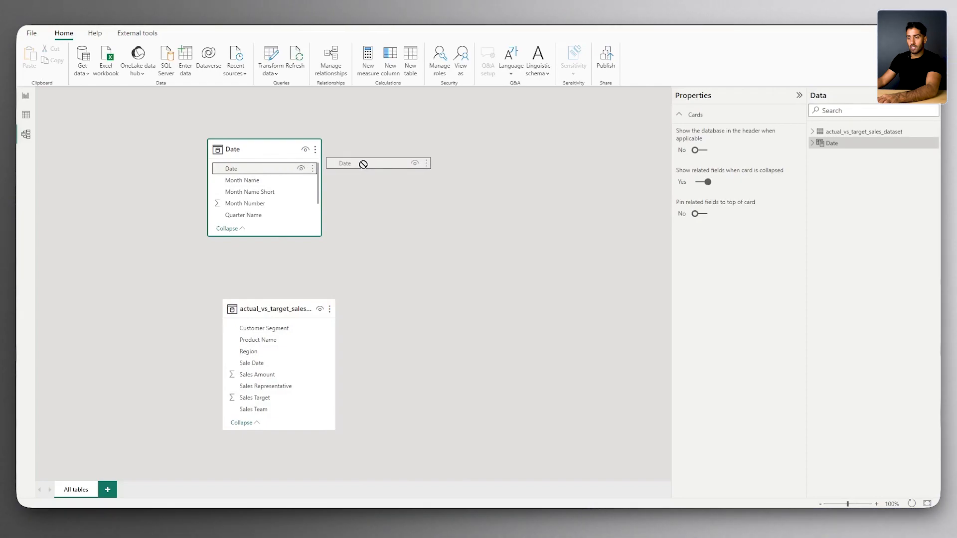
{"action": "left_click_drag", "start_coordinate": [363, 164], "coordinate": [280, 363]}
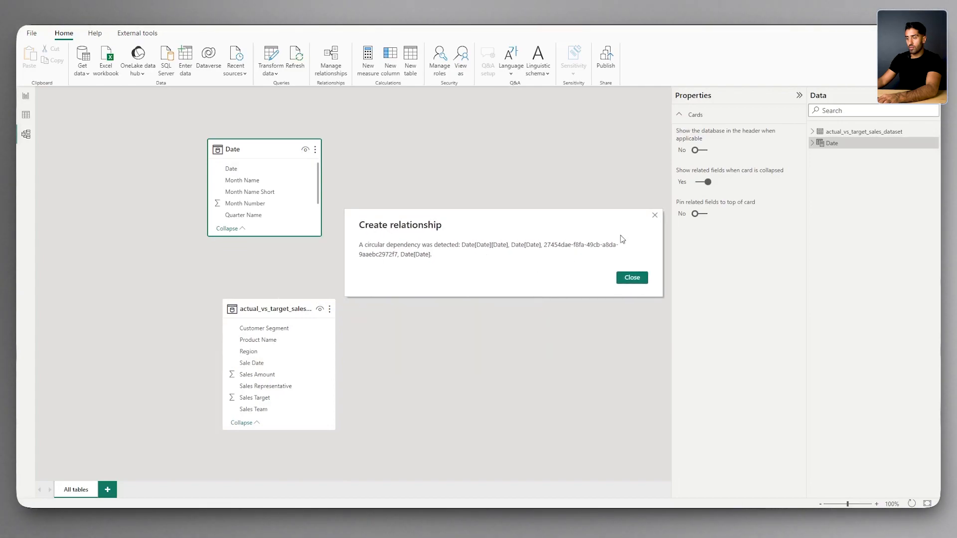
{"action": "left_click", "coordinate": [632, 278]}
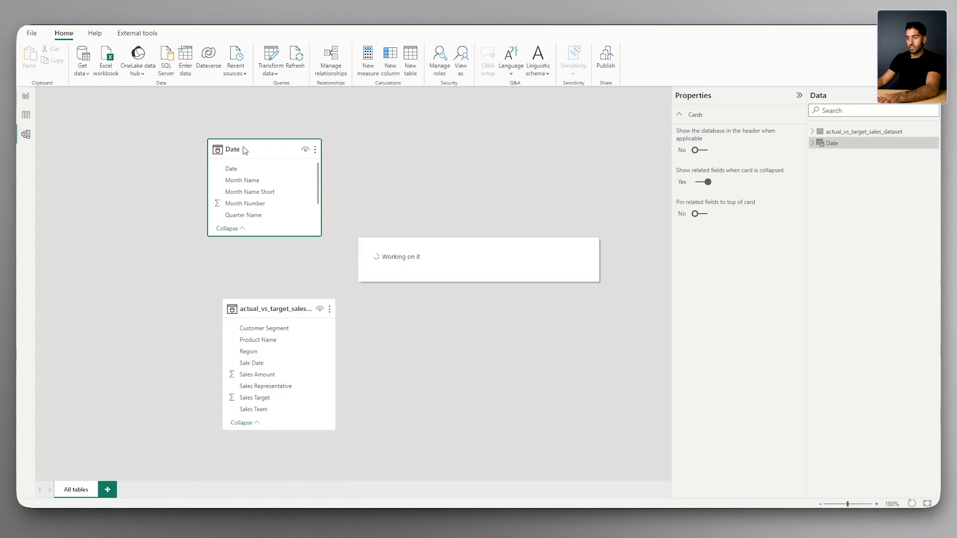
{"action": "mouse_move", "coordinate": [245, 149]}
{"action": "left_mouse_down"}
{"action": "mouse_move", "coordinate": [277, 144]}
{"action": "mouse_move", "coordinate": [261, 145]}
{"action": "left_mouse_up"}
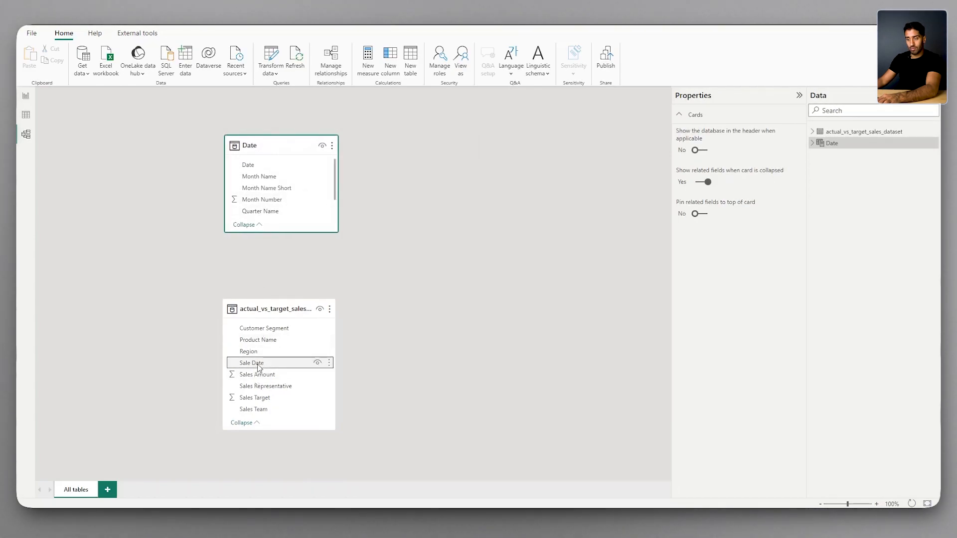
- Relate the sales dataset's Sale Date column to the Date table's Date column and space the two tables farther apart
{"action": "left_click_drag", "start_coordinate": [258, 368], "coordinate": [292, 171]}
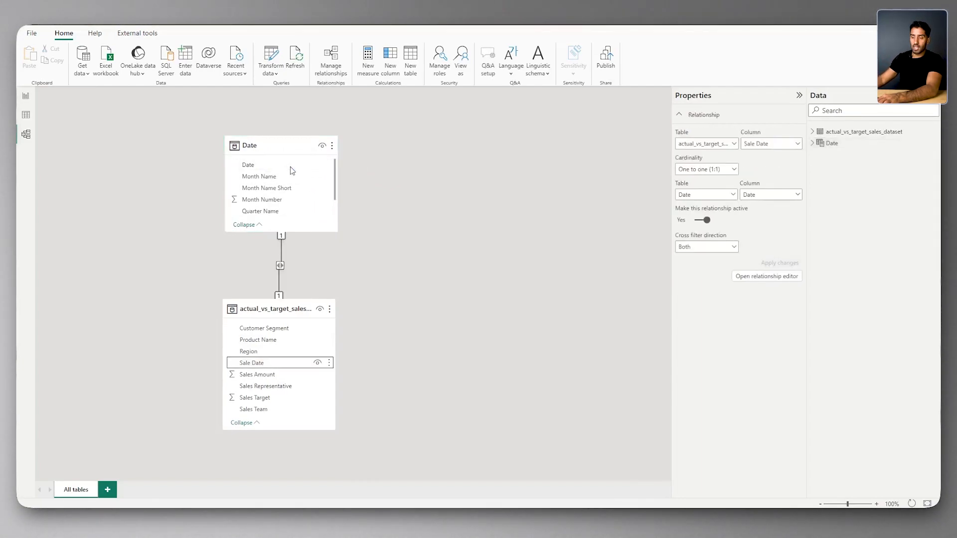
{"action": "left_click_drag", "start_coordinate": [284, 314], "coordinate": [279, 342]}
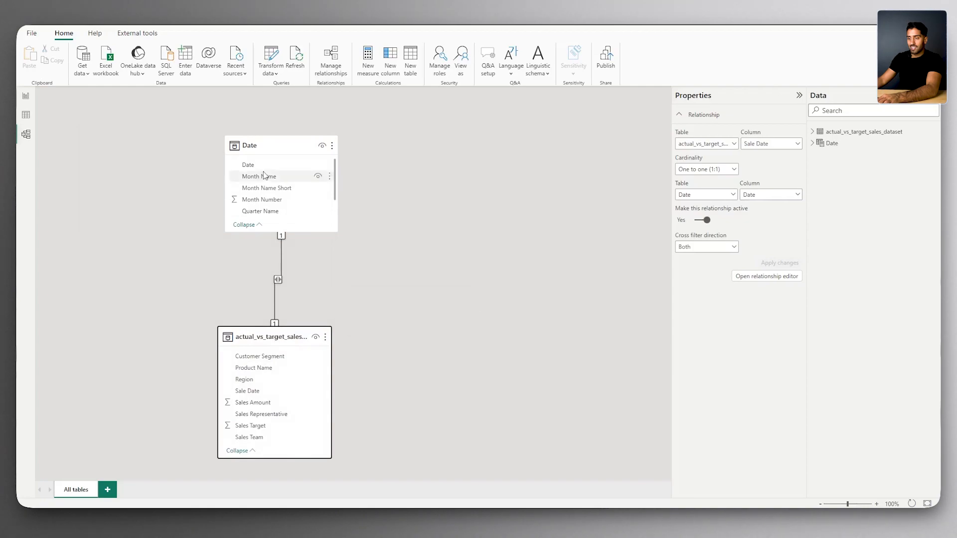
{"action": "left_click_drag", "start_coordinate": [265, 145], "coordinate": [283, 132]}
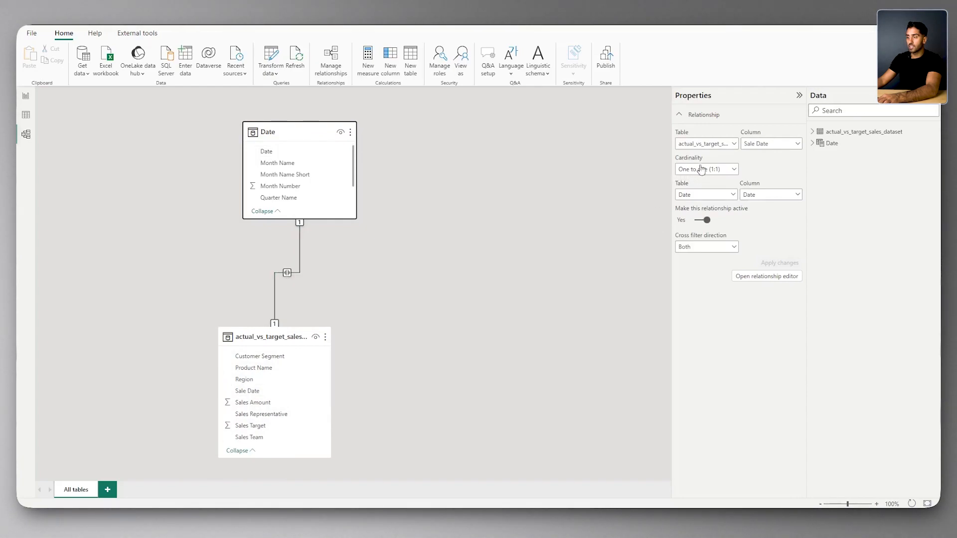
- Edit the relationship between the sales dataset and Date tables to Many to one (*:1) cardinality with Single cross filter direction
{"action": "double_click", "coordinate": [288, 273]}
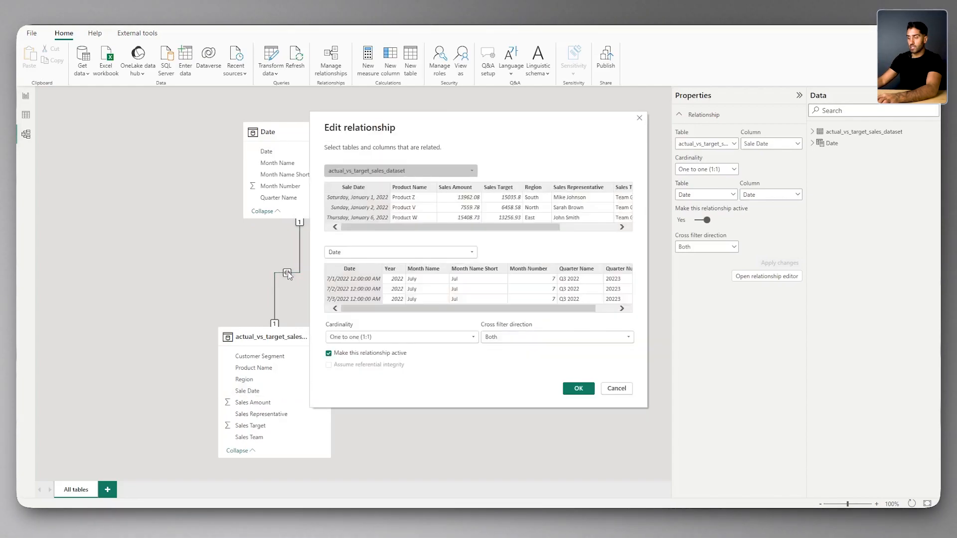
{"action": "left_click", "coordinate": [619, 387]}
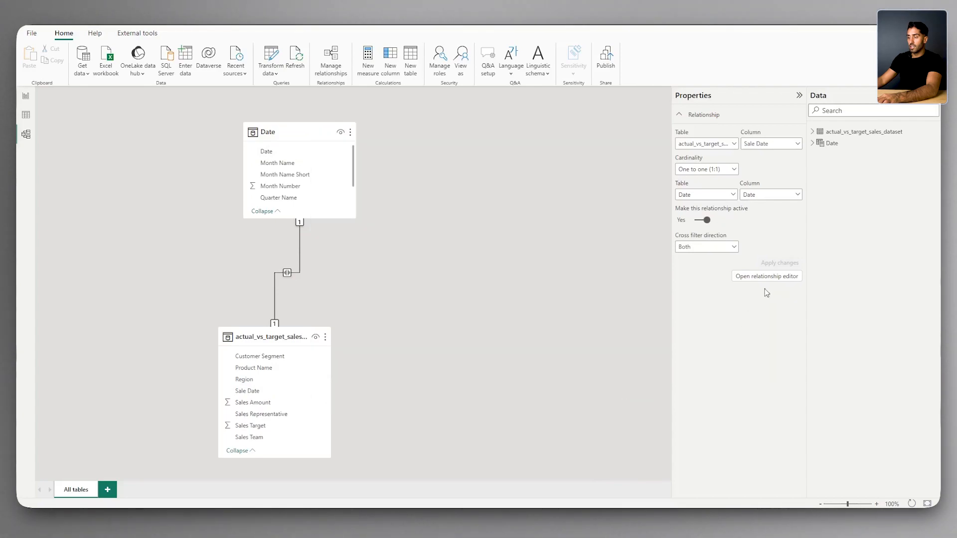
{"action": "left_click", "coordinate": [771, 277]}
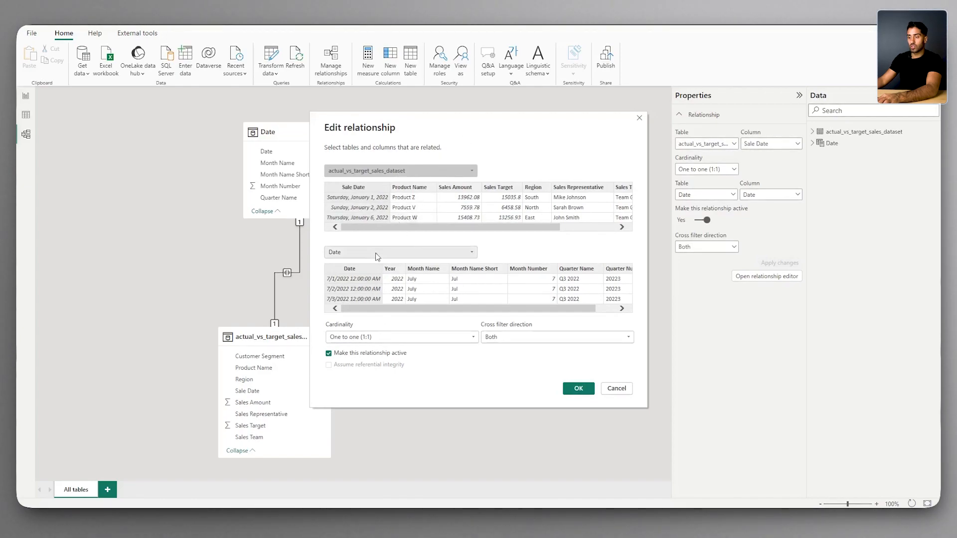
{"action": "left_click", "coordinate": [362, 337]}
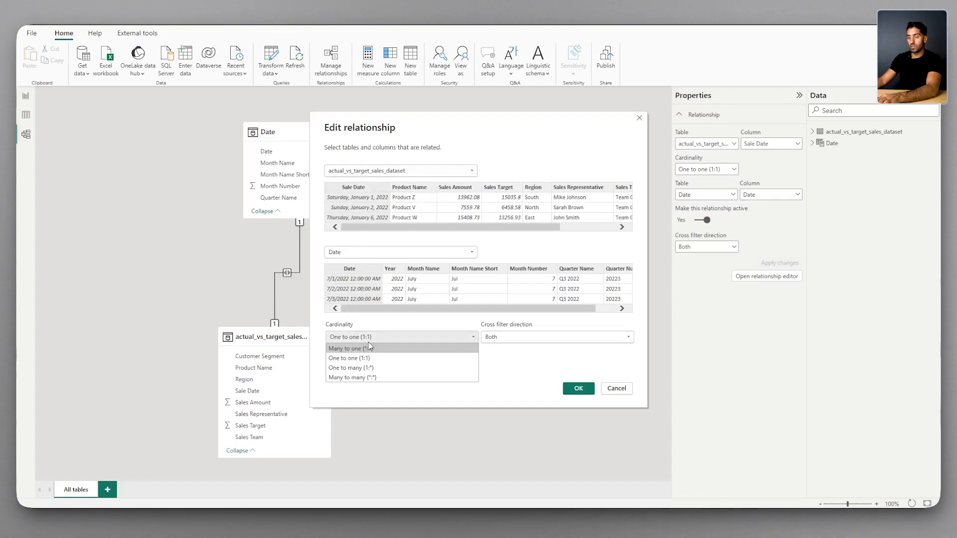
{"action": "left_click", "coordinate": [387, 349]}
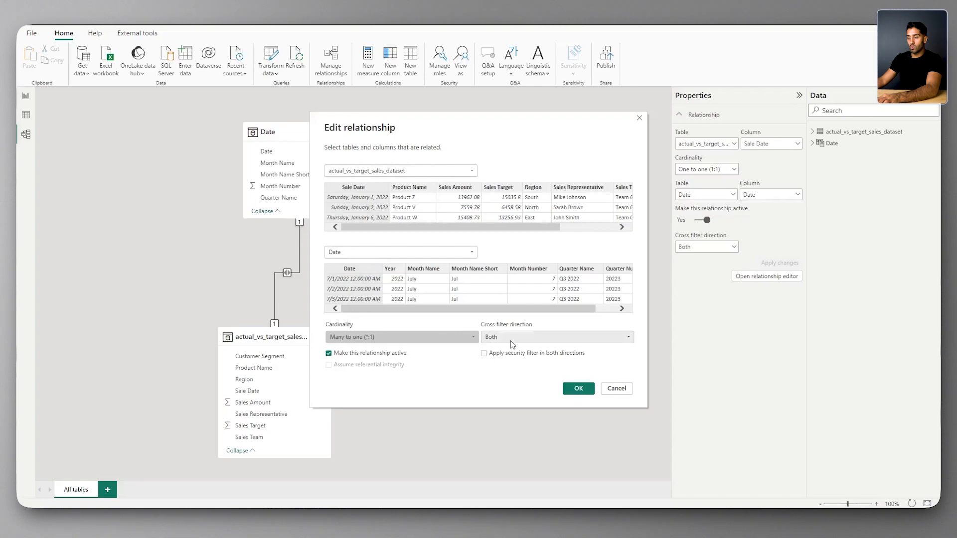
{"action": "left_click", "coordinate": [511, 337]}
{"action": "left_click", "coordinate": [510, 349]}
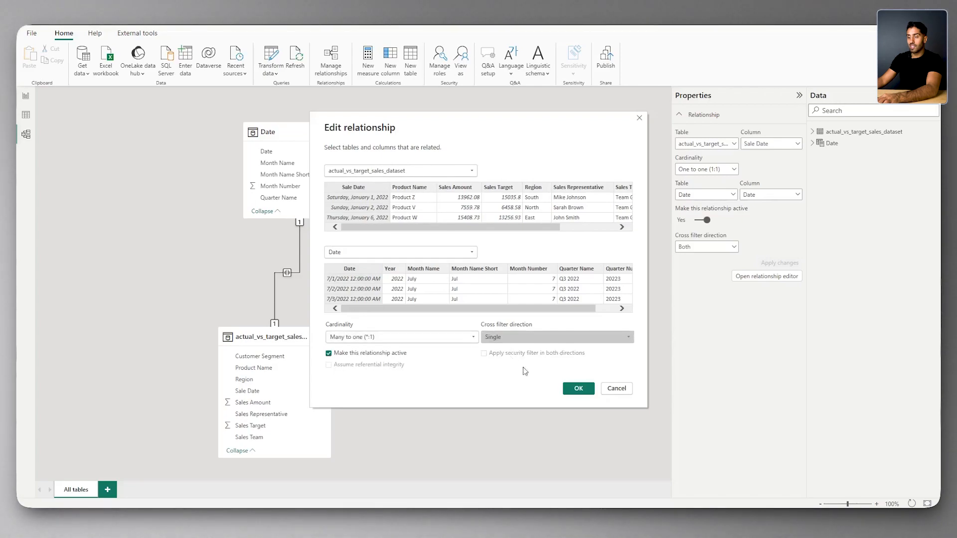
{"action": "left_click", "coordinate": [573, 390]}
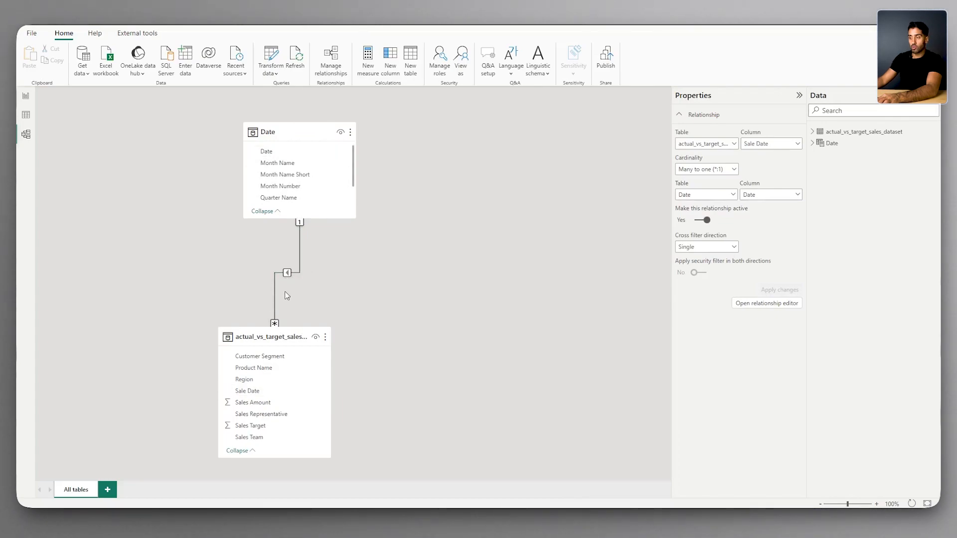
- Rearrange the model diagram so the Date table sits directly above the sales dataset with a clear gap between them
{"action": "left_click_drag", "start_coordinate": [284, 132], "coordinate": [408, 131]}
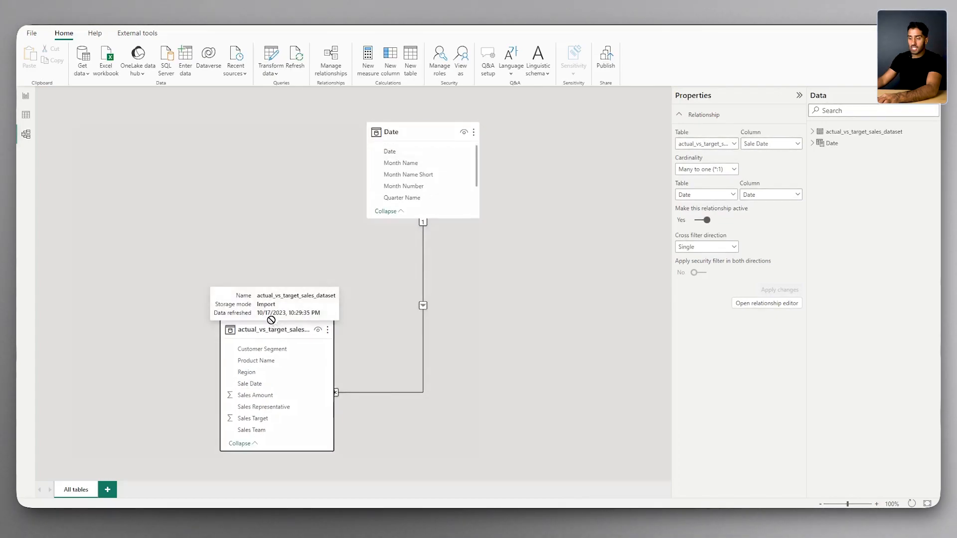
{"action": "left_click_drag", "start_coordinate": [244, 337], "coordinate": [268, 271]}
{"action": "left_click_drag", "start_coordinate": [393, 132], "coordinate": [277, 132]}
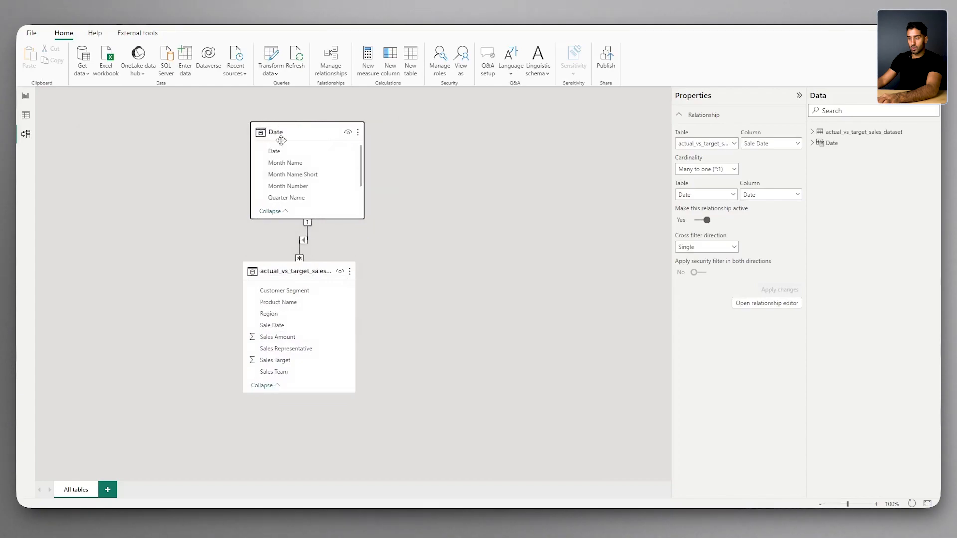
{"action": "left_click_drag", "start_coordinate": [294, 266], "coordinate": [296, 332]}
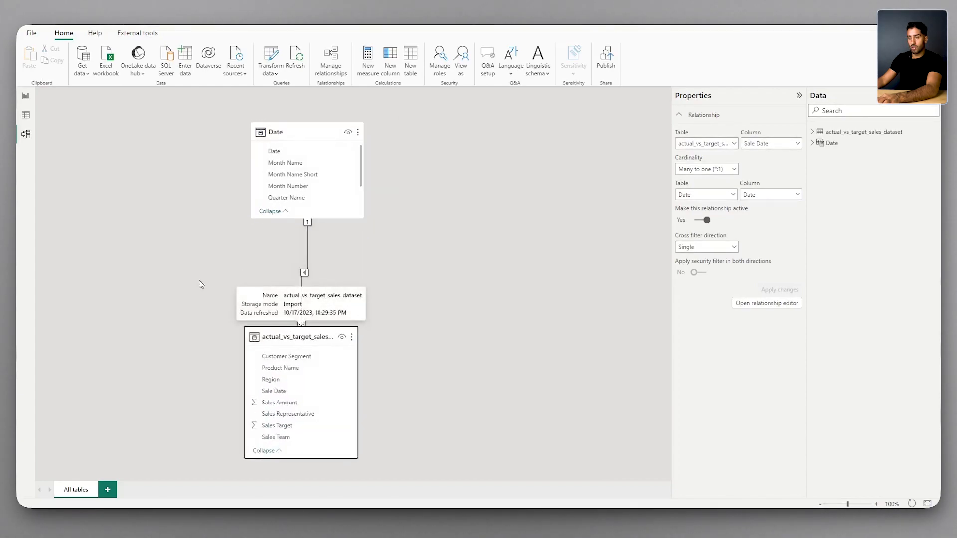
- Switch to the finished report and examine the formulas of its _Sales Amount, _Sales Target Achieved (%) and _Target Amount measures
{"action": "left_click", "coordinate": [22, 102]}
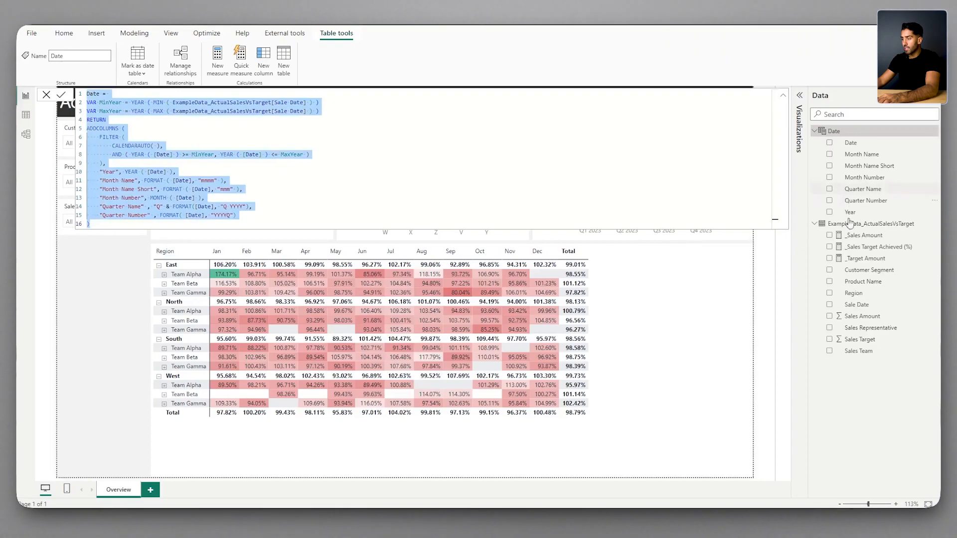
{"action": "left_click", "coordinate": [864, 235]}
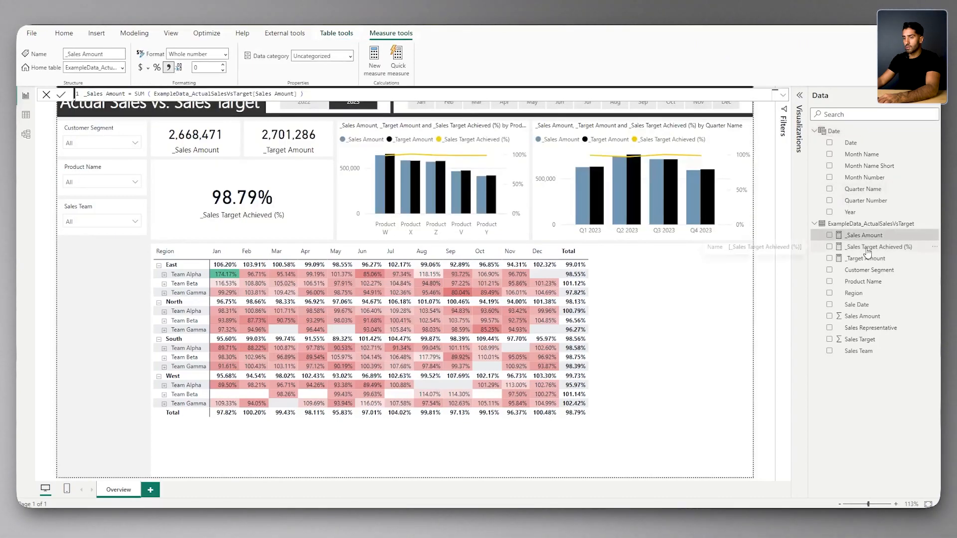
{"action": "left_click", "coordinate": [870, 247]}
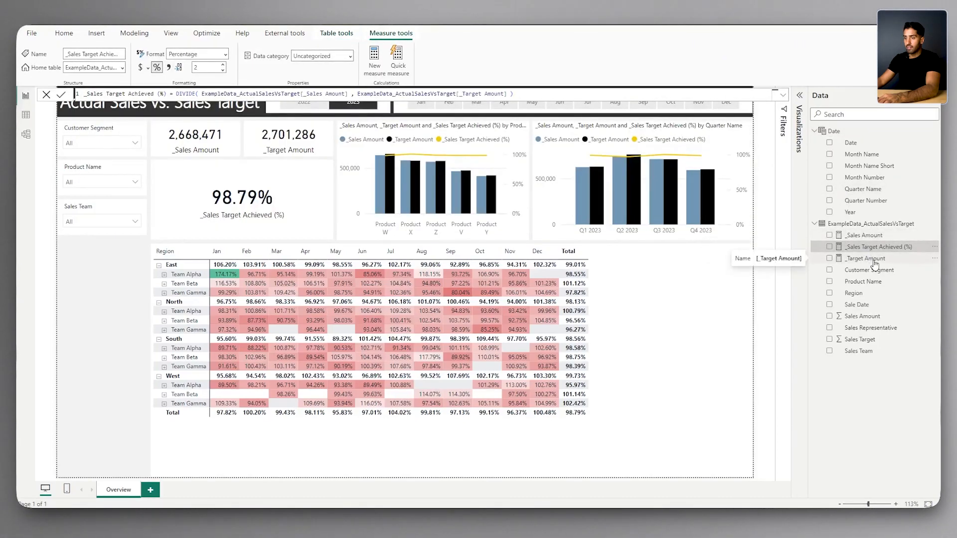
{"action": "left_click", "coordinate": [875, 263]}
{"action": "left_click", "coordinate": [864, 235]}
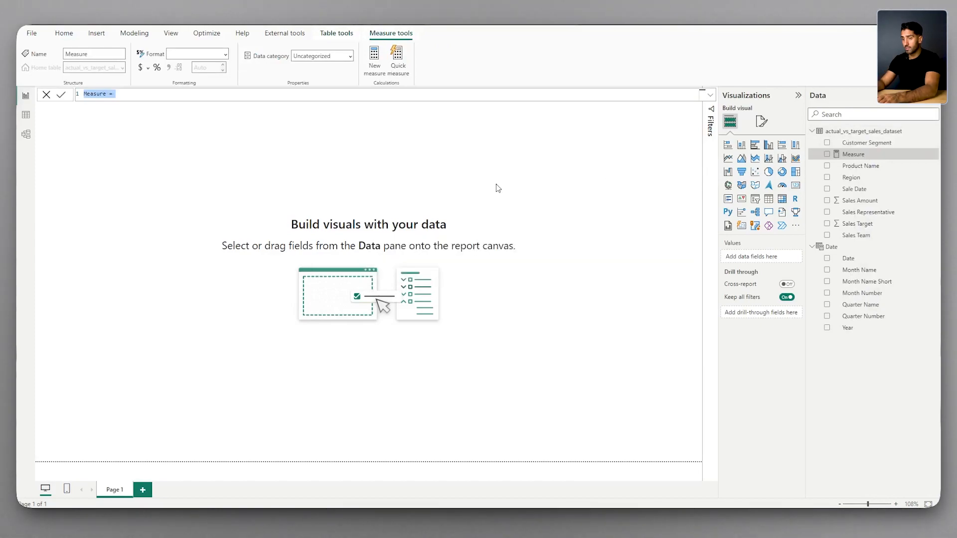
- In the untitled report, name the sales dataset's new measure _Sales Amonut and begin its formula with the SUM function
{"action": "type", "text": "_"}
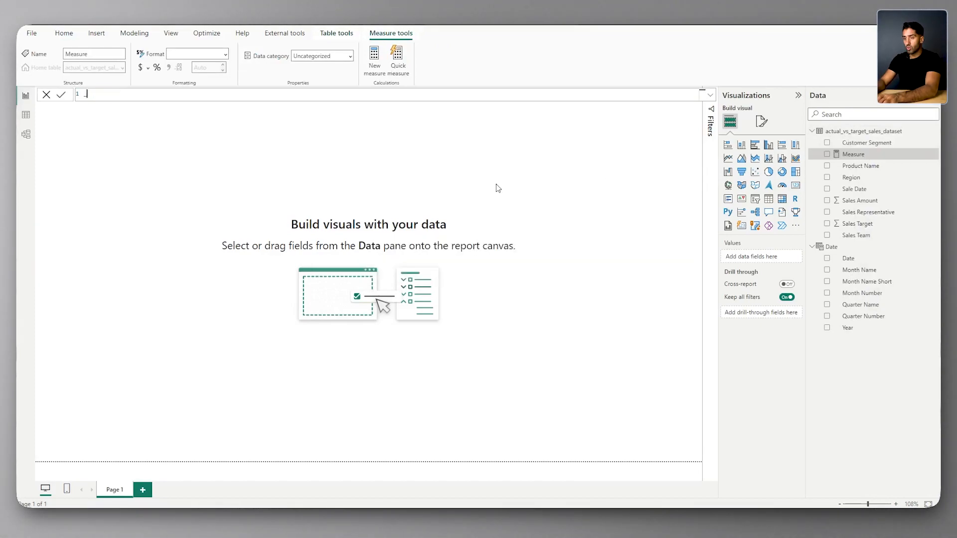
{"action": "type", "text": "Sales Amonut = "}
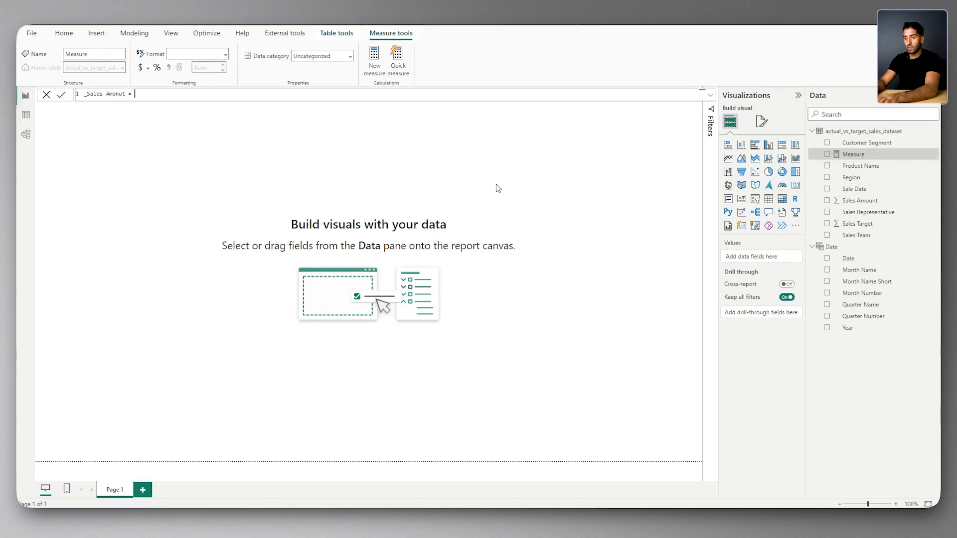
{"action": "type", "text": "SUM"}
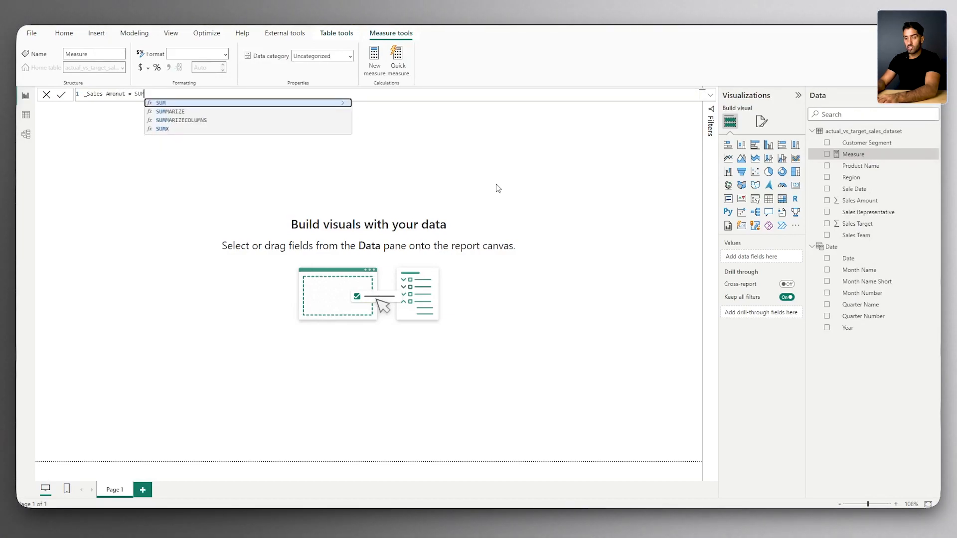
{"action": "key", "text": "Escape"}
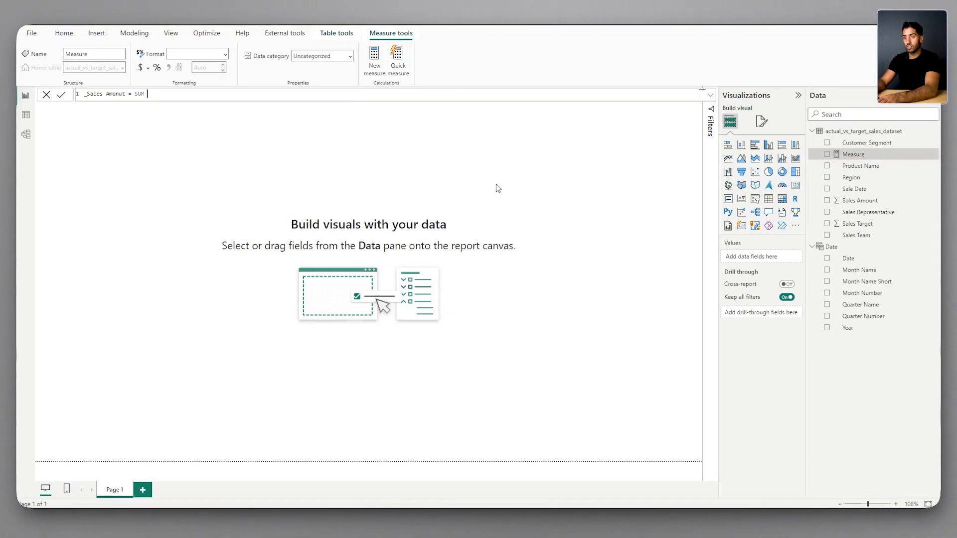
{"action": "type", "text": "("}
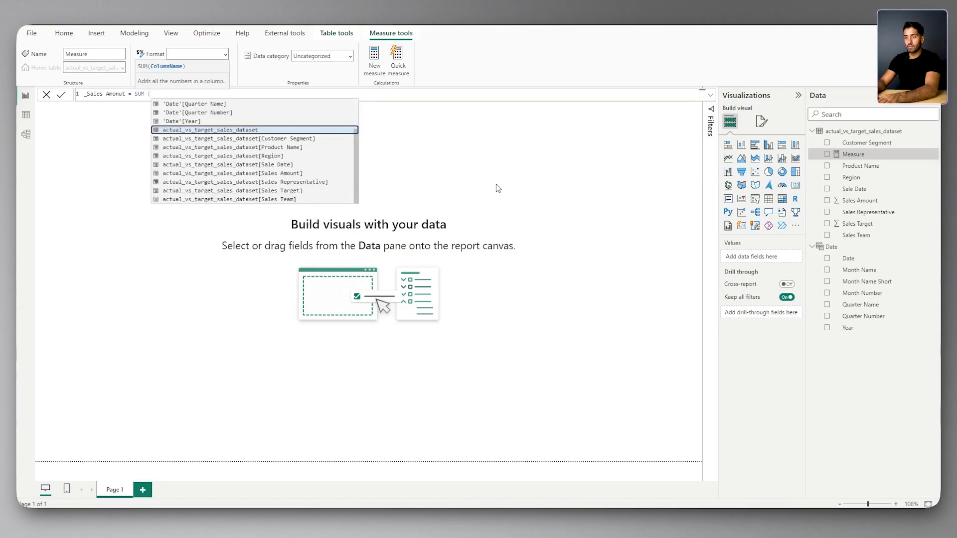
{"action": "key", "text": "BackSpace"}
{"action": "key", "text": "BackSpace"}
{"action": "key", "text": "BackSpace"}
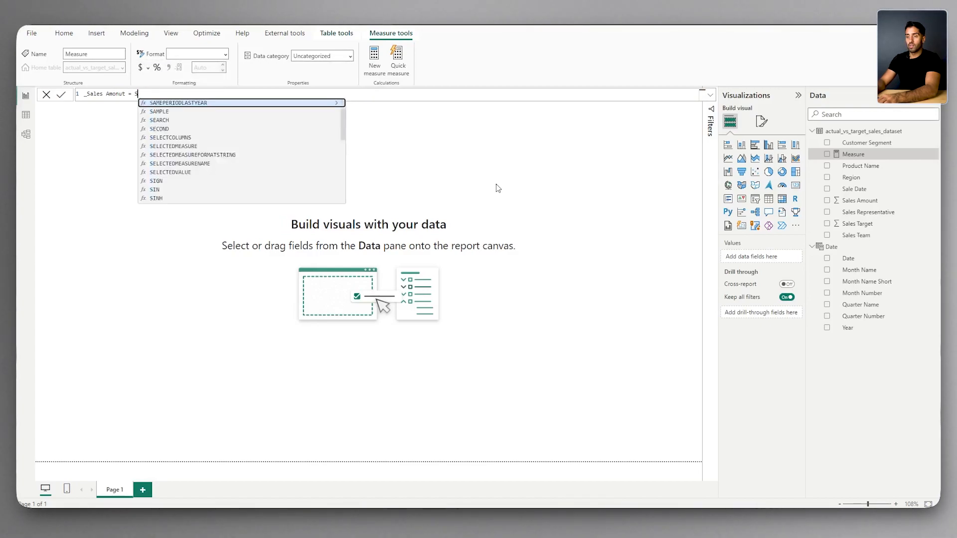
{"action": "type", "text": "M("}
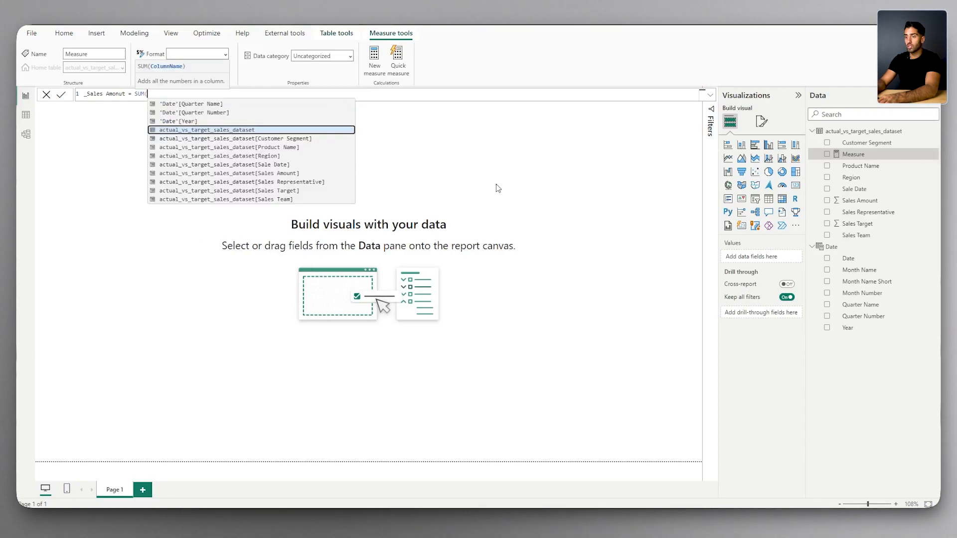
{"action": "key", "text": "BackSpace"}
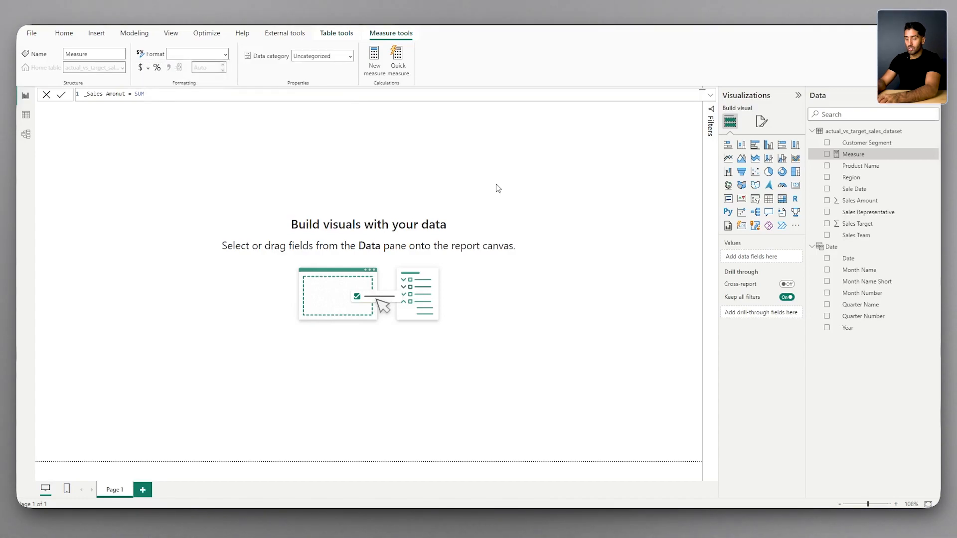
{"action": "type", "text": "("}
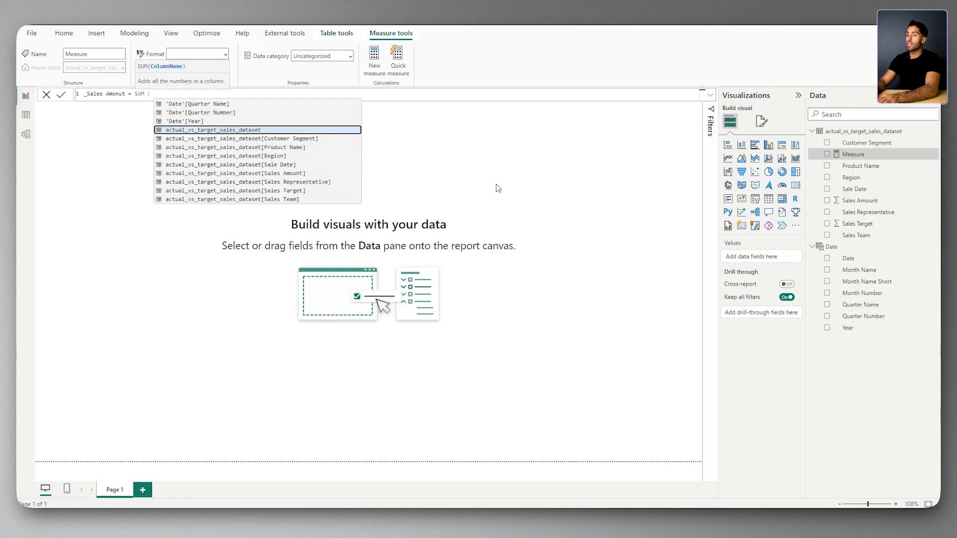
{"action": "type", "text": " Sales A"}
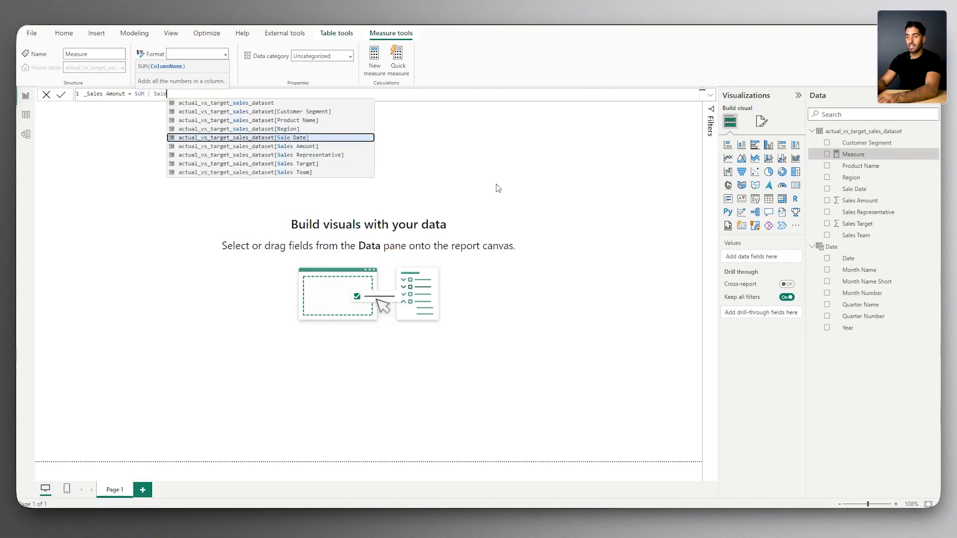
{"action": "key", "text": "Tab"}
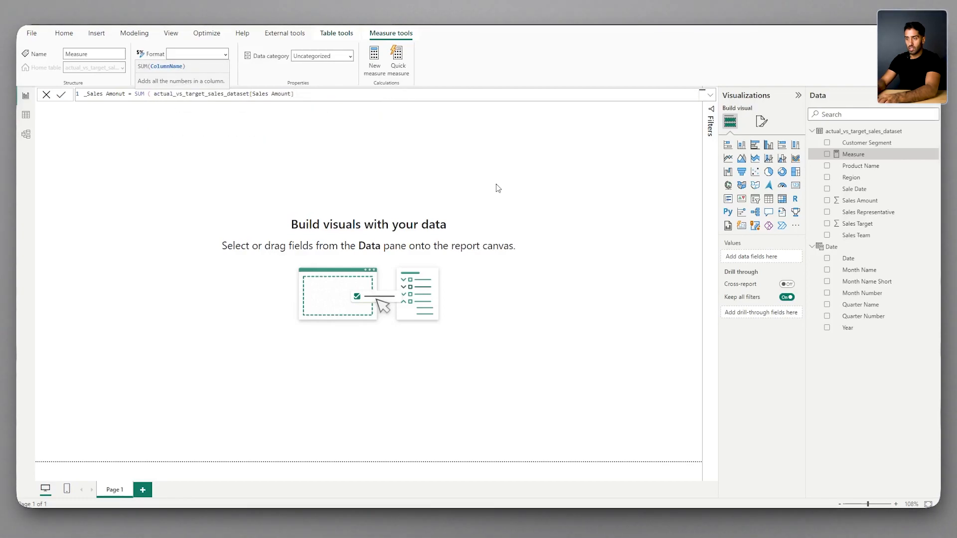
{"action": "type", "text": ")"}
{"action": "key", "text": "ctrl+z"}
{"action": "key", "text": "ctrl+z"}
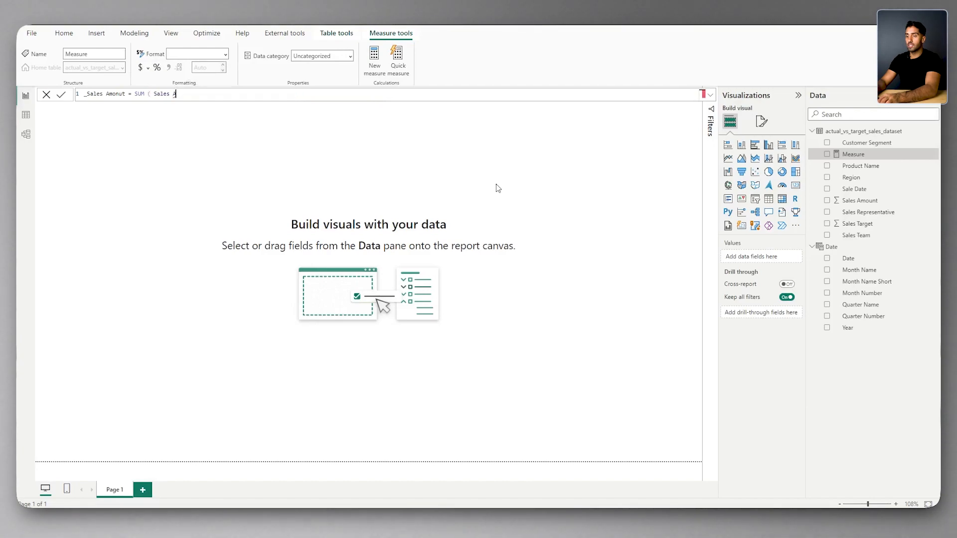
{"action": "key", "text": "BackSpace"}
{"action": "key", "text": "BackSpace"}
{"action": "key", "text": "BackSpace"}
{"action": "key", "text": "BackSpace"}
{"action": "key", "text": "BackSpace"}
{"action": "key", "text": "BackSpace"}
{"action": "key", "text": "BackSpace"}
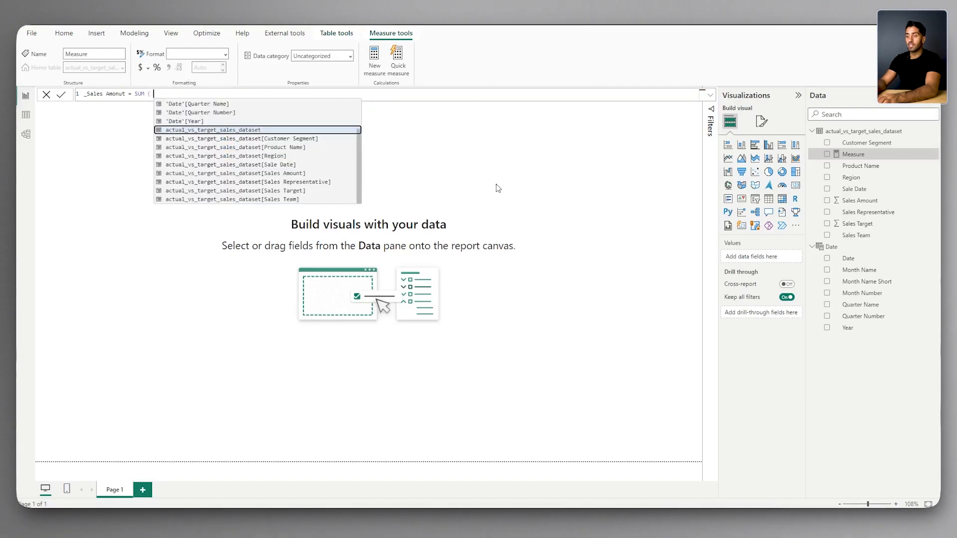
- Complete the SUM with actual_vs_target_sales_dataset[Sales Amount] and commit the measure
{"action": "type", "text": "Amo"}
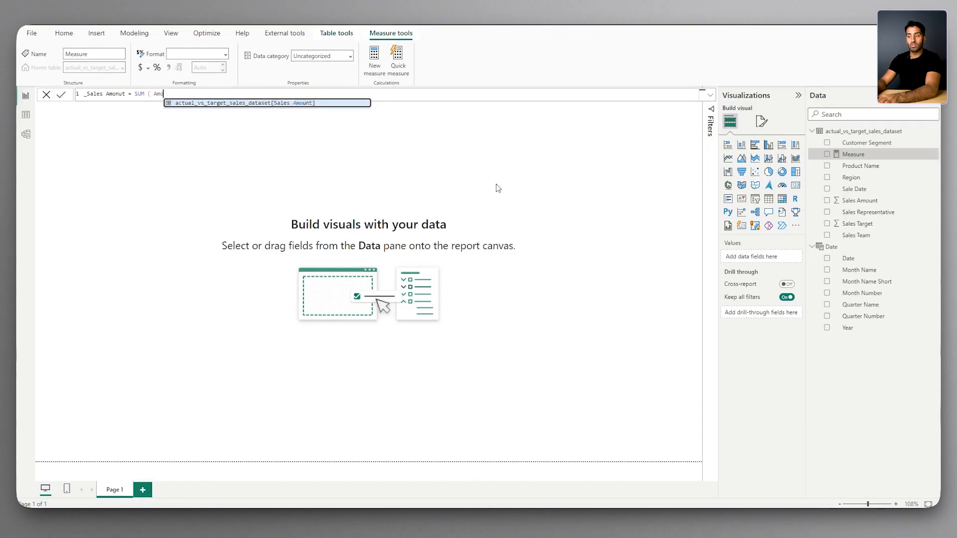
{"action": "key", "text": "Tab"}
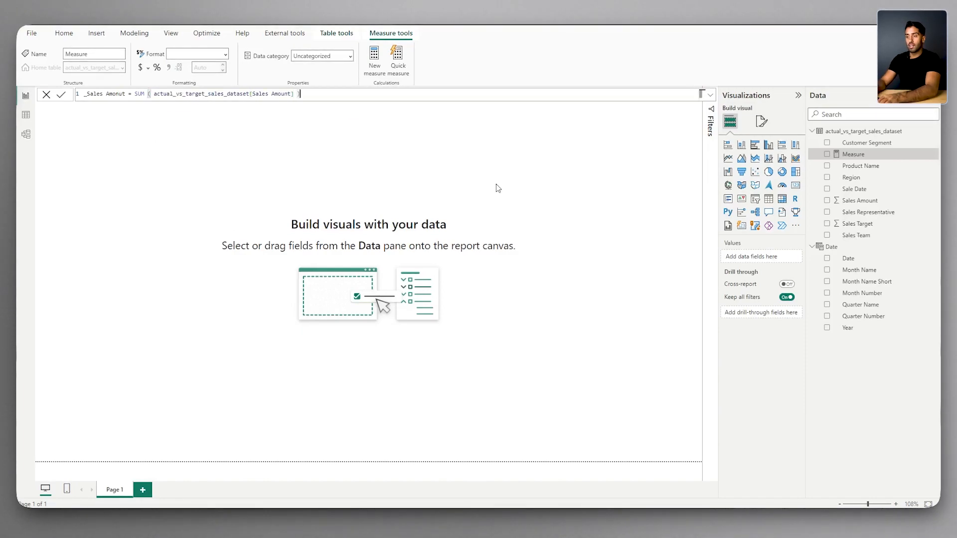
{"action": "key", "text": "Return"}
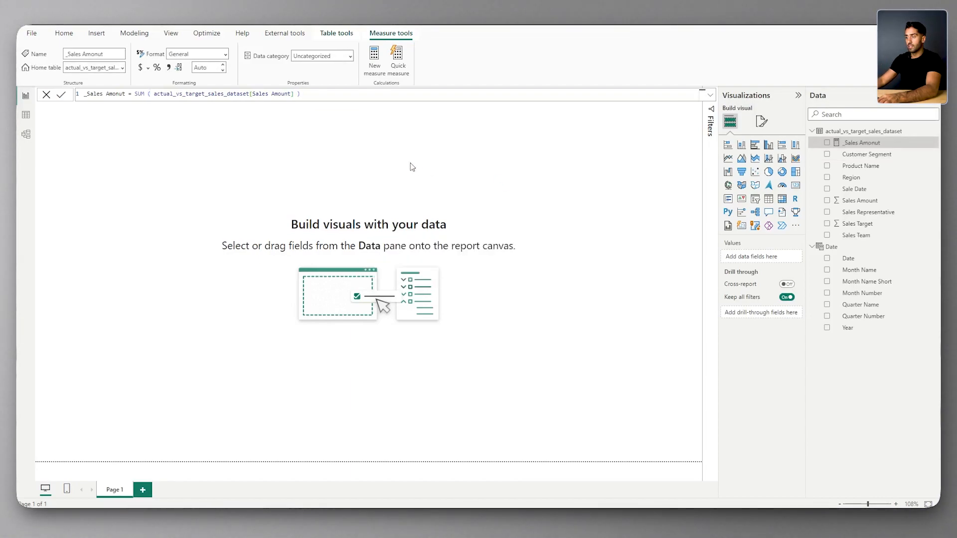
- Add a new measure to the sales dataset, name it _Sales Target and begin its formula with the SUM function
{"action": "right_click", "coordinate": [839, 131]}
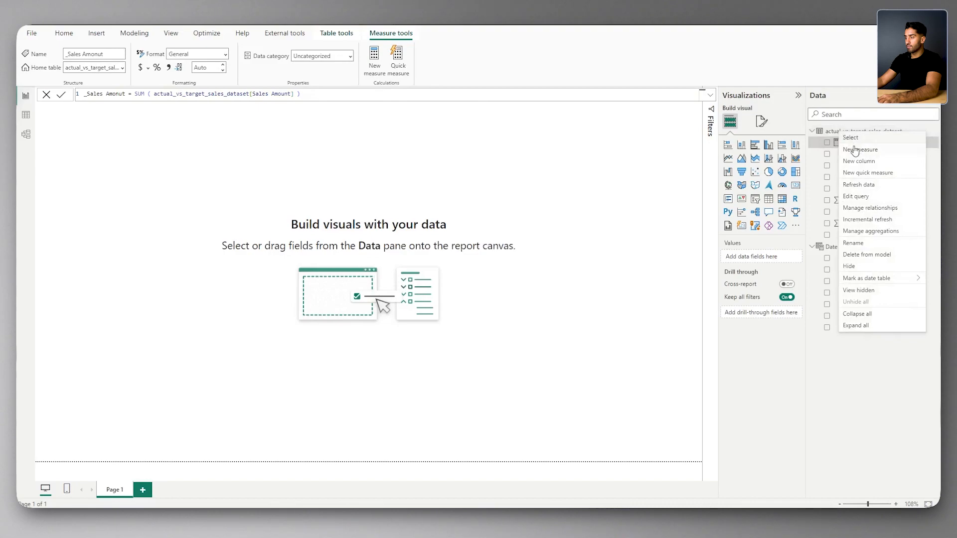
{"action": "left_click", "coordinate": [859, 149]}
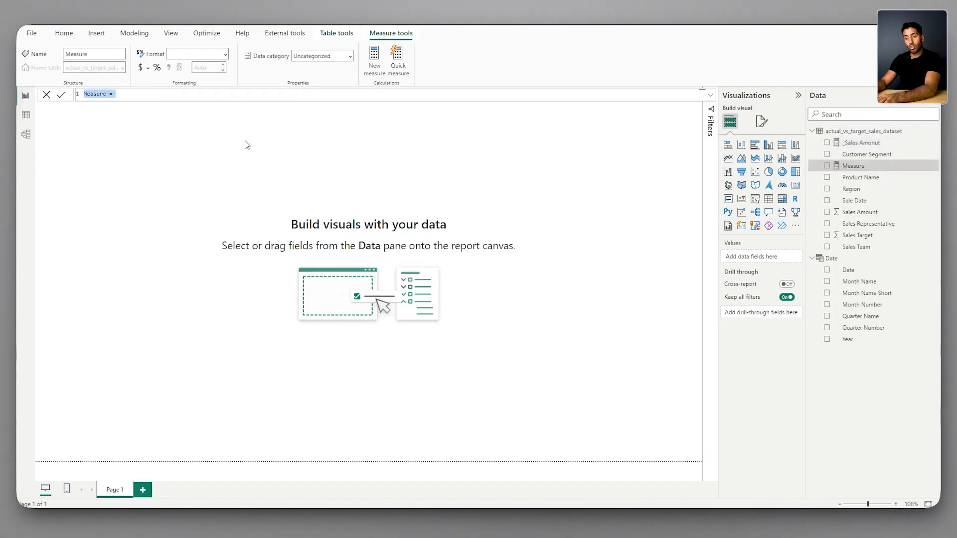
{"action": "type", "text": "_Sales T"}
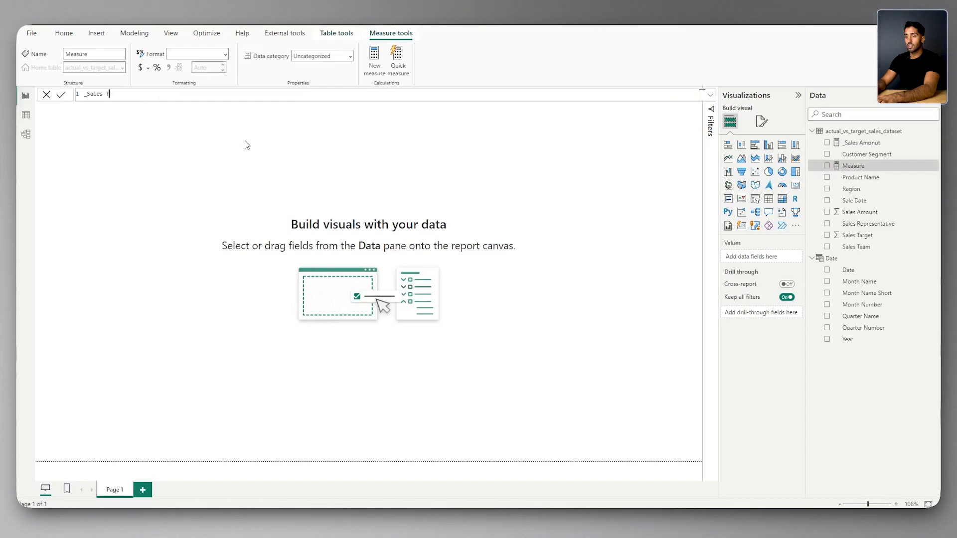
{"action": "type", "text": "arget = S"}
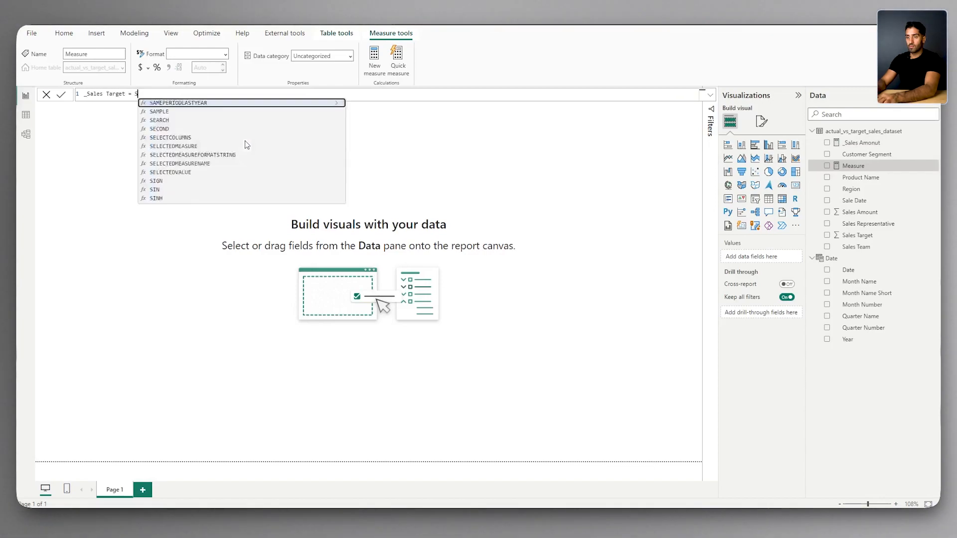
{"action": "type", "text": "UM ( Sal"}
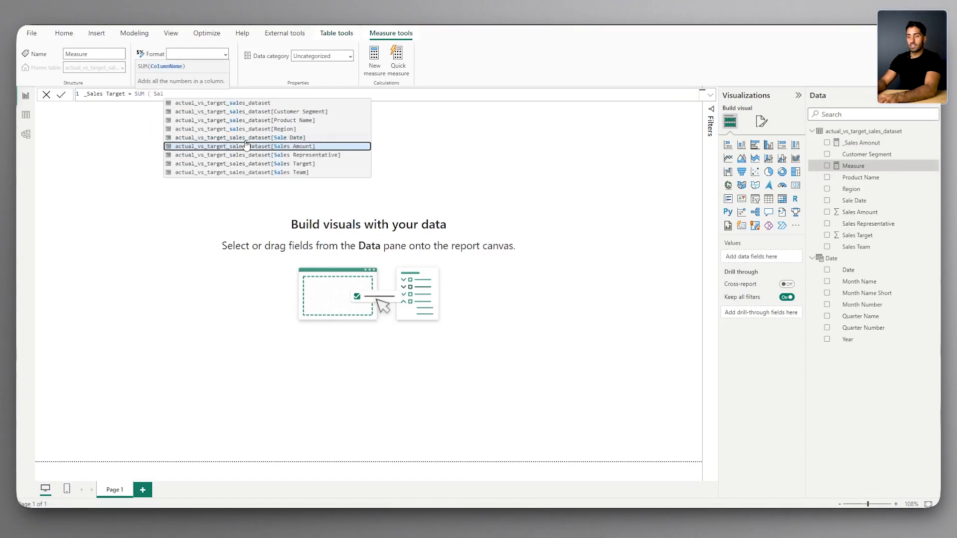
- Complete the SUM with actual_vs_target_sales_dataset[Sales Target] and commit the _Sales Target measure
{"action": "key", "text": "Down"}
{"action": "key", "text": "Down"}
{"action": "key", "text": "Up"}
{"action": "key", "text": "Up"}
{"action": "key", "text": "Up"}
{"action": "key", "text": "Down"}
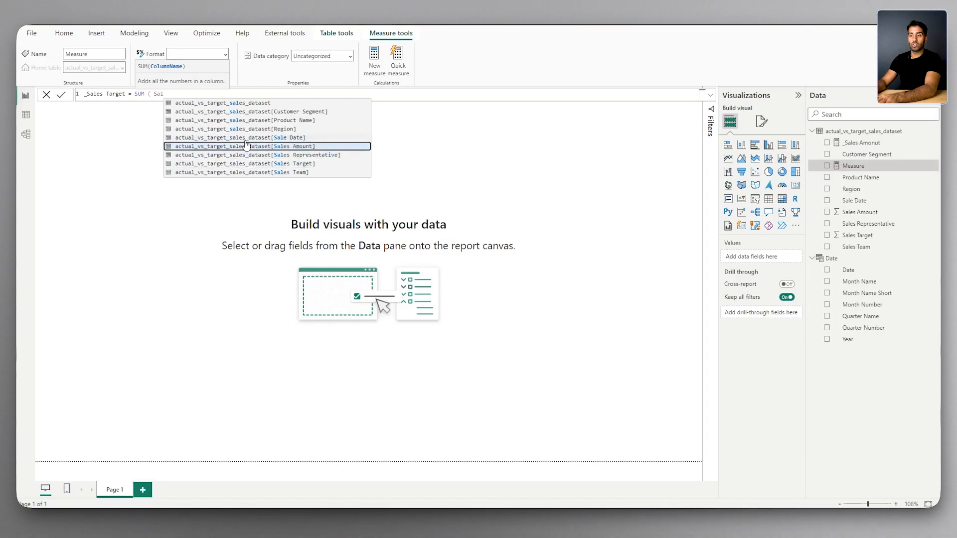
{"action": "key", "text": "Down"}
{"action": "key", "text": "Up"}
{"action": "key", "text": "Up"}
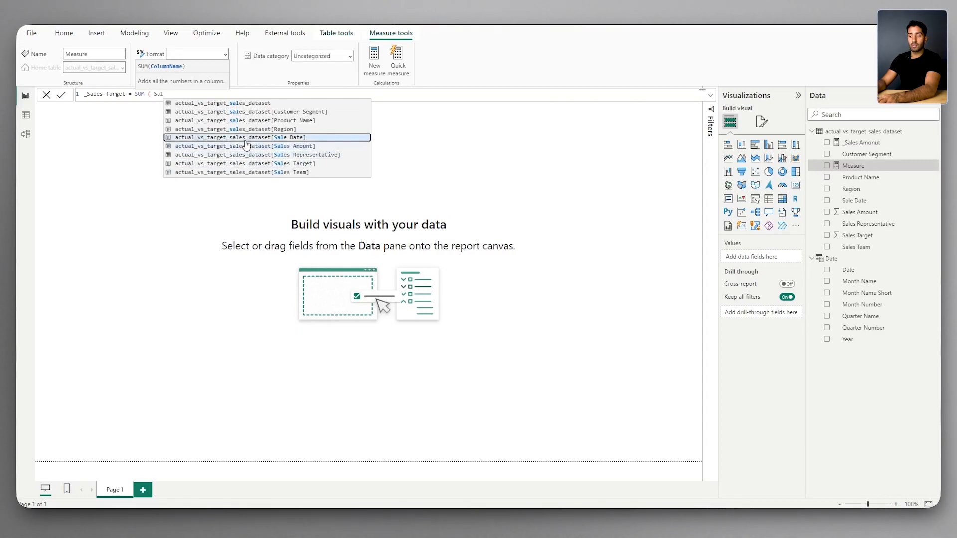
{"action": "key", "text": "Down"}
{"action": "key", "text": "Down"}
{"action": "key", "text": "Down"}
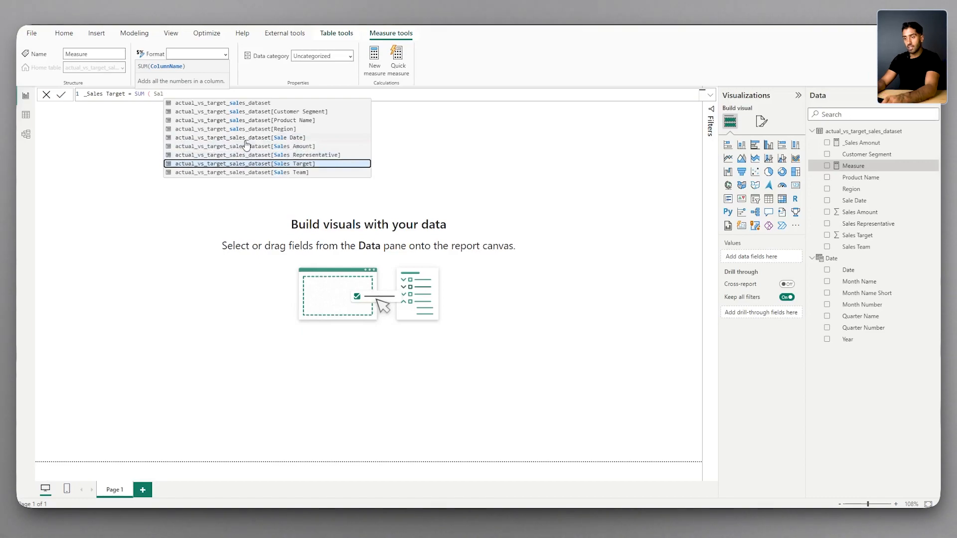
{"action": "key", "text": "Tab"}
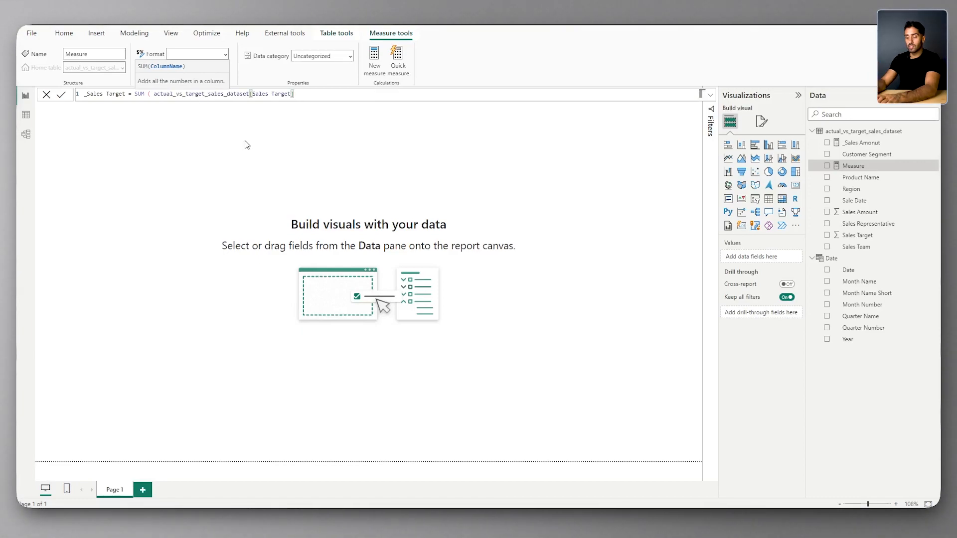
{"action": "type", "text": ")"}
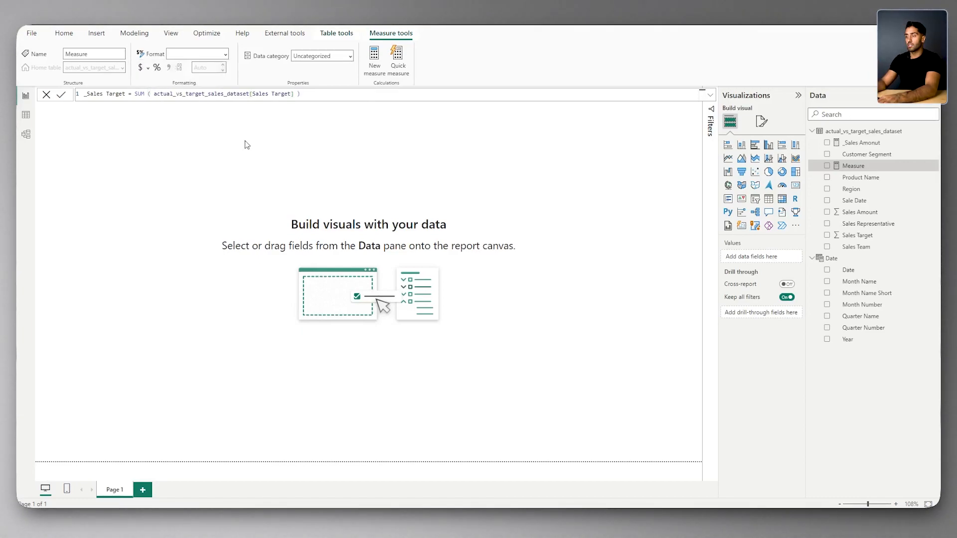
{"action": "key", "text": "Return"}
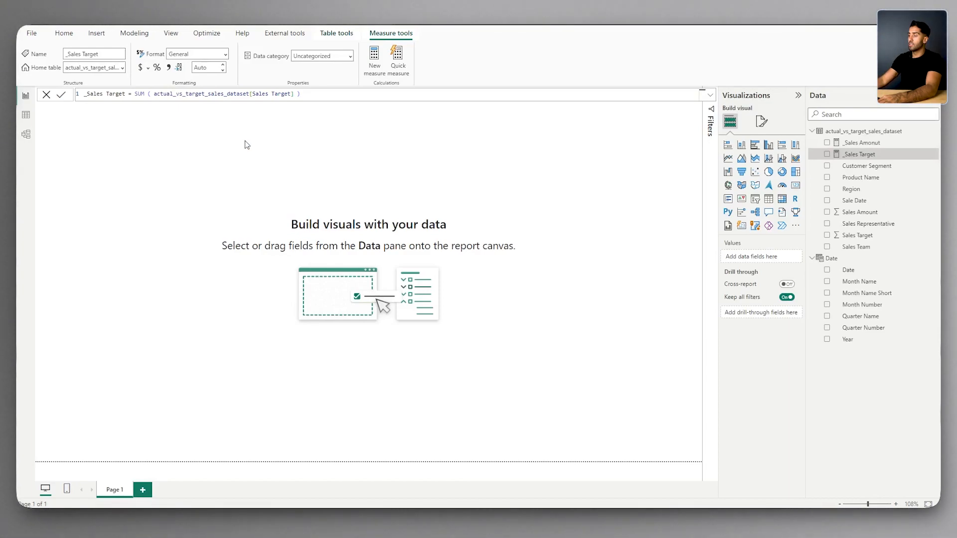
- Add another measure to the sales dataset, name it _Sales Target Achieved (%) and begin its formula with the DIVIDE function
{"action": "right_click", "coordinate": [842, 134]}
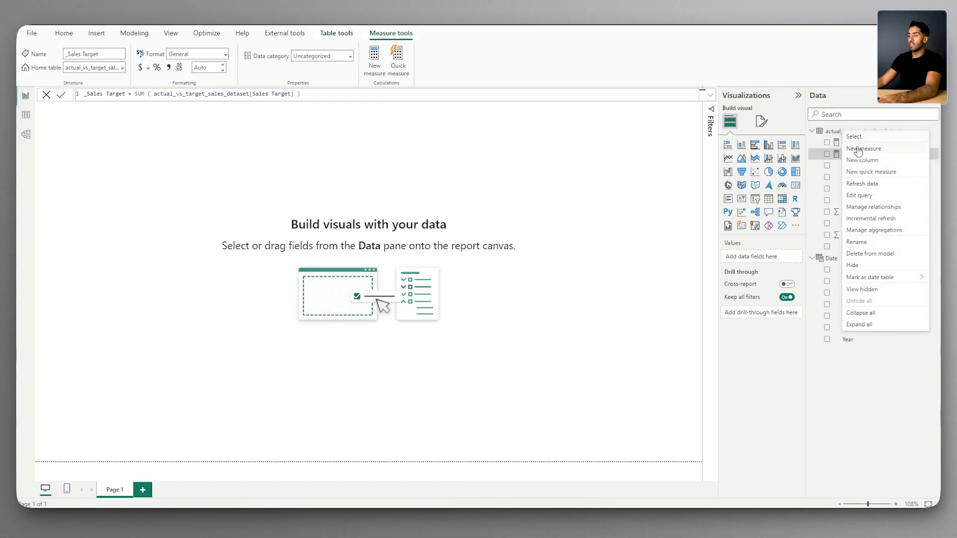
{"action": "left_click", "coordinate": [858, 148]}
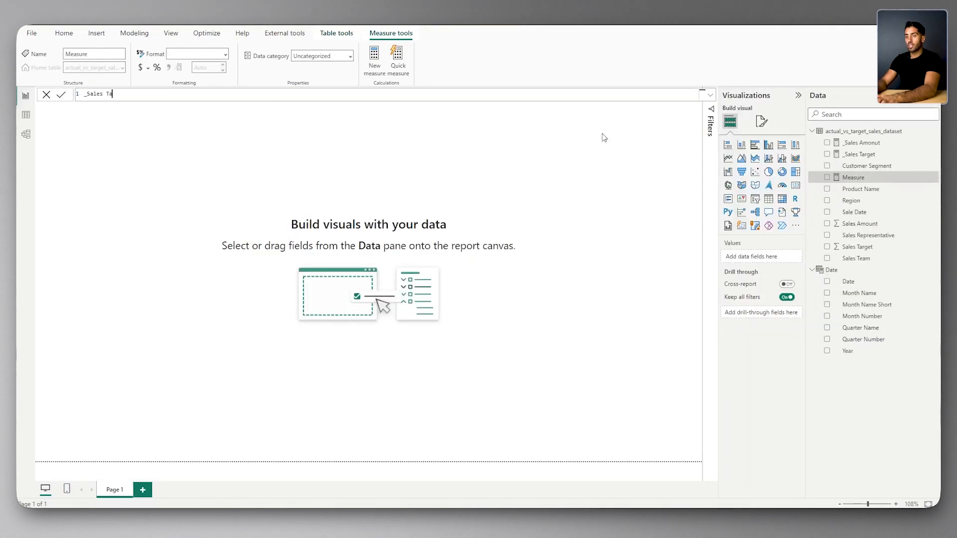
{"action": "type", "text": "get Achieved"}
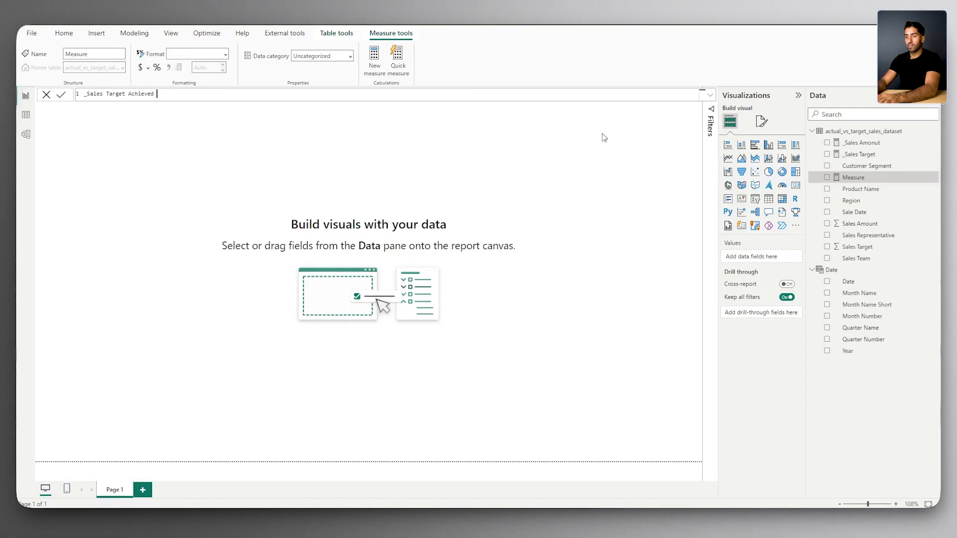
{"action": "type", "text": "(%) = DIVIDE"}
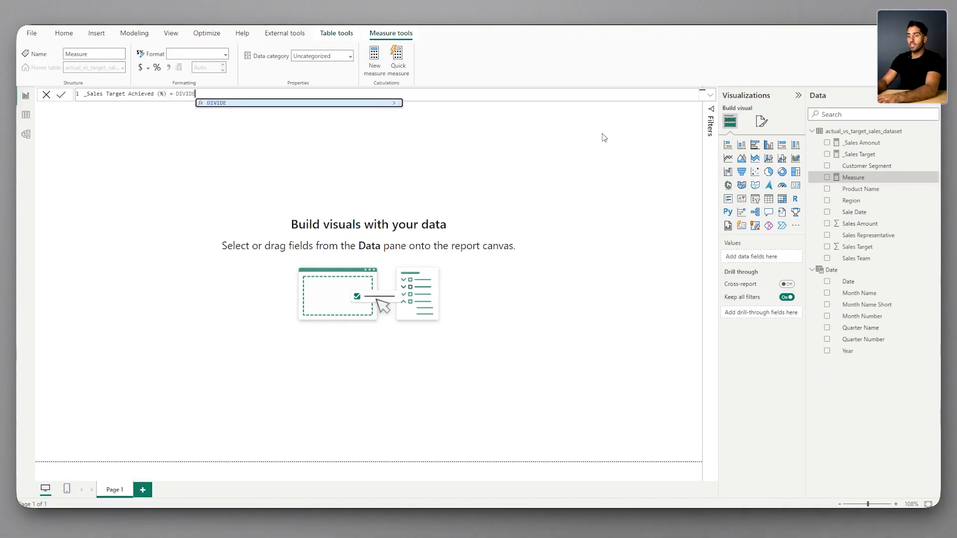
{"action": "type", "text": " ("}
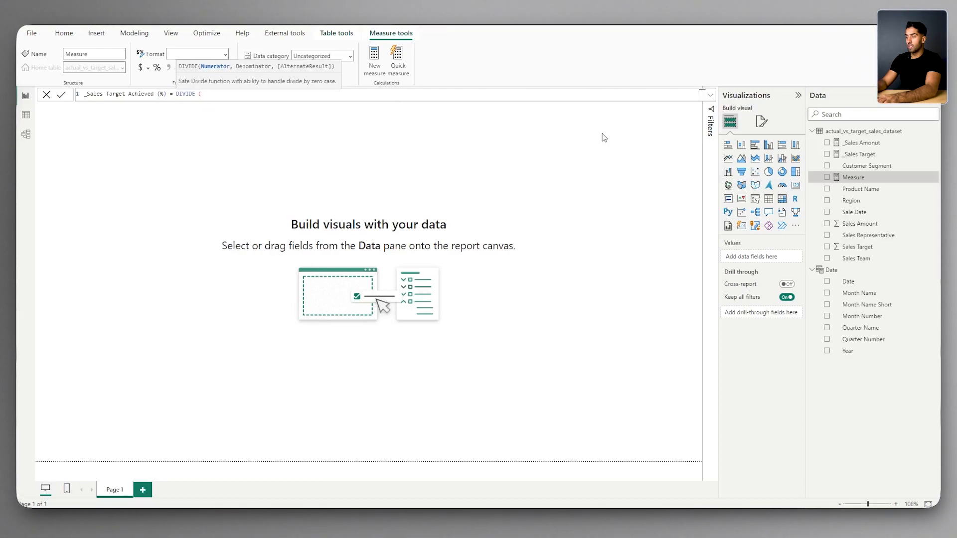
- Complete the DIVIDE with [_Sales Amonut] as numerator and [_Sales Target] as denominator, and commit the measure
{"action": "type", "text": " _"}
{"action": "key", "text": "BackSpace"}
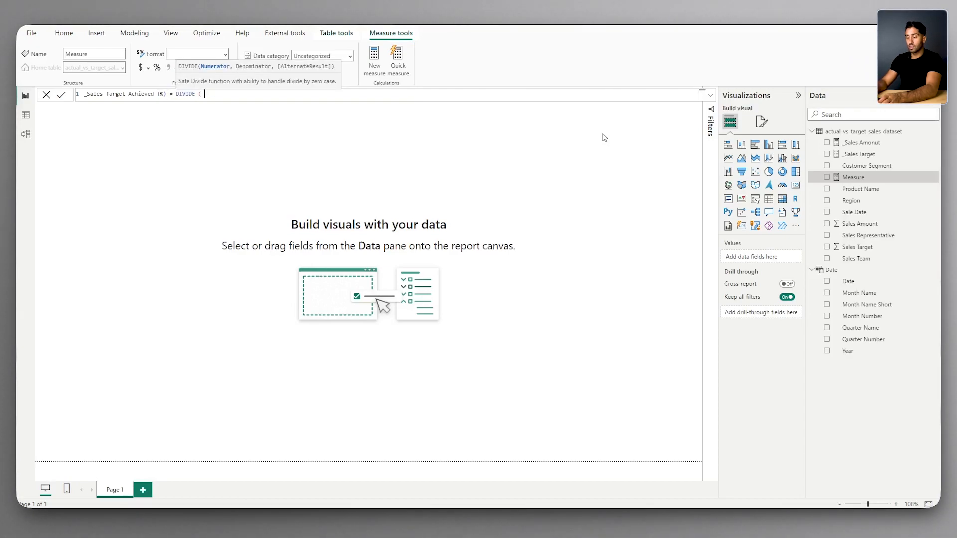
{"action": "type", "text": "["}
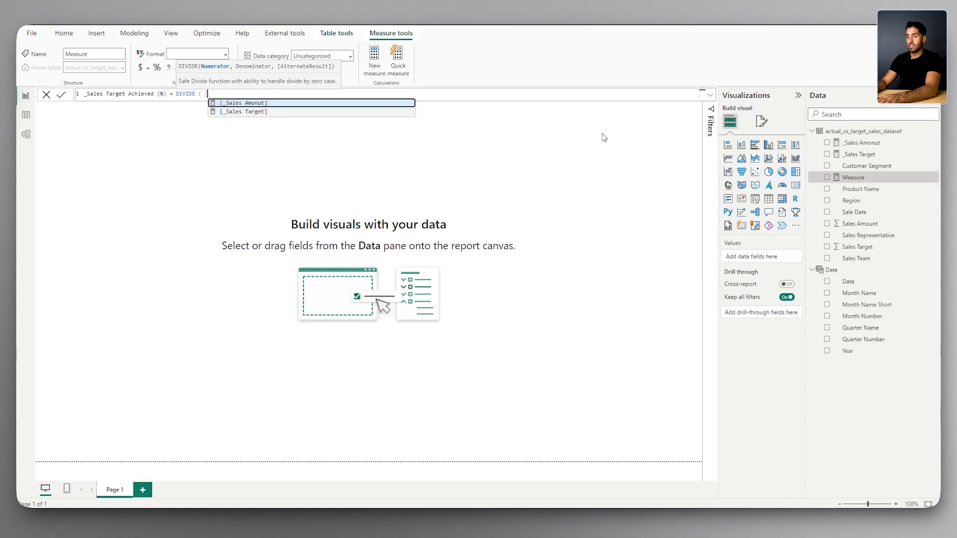
{"action": "key", "text": "Tab"}
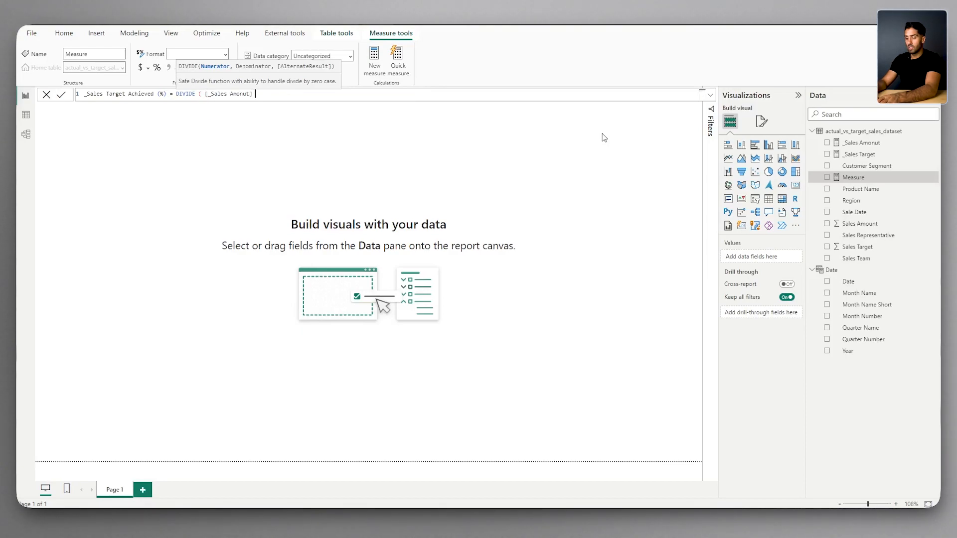
{"action": "type", "text": ", ["}
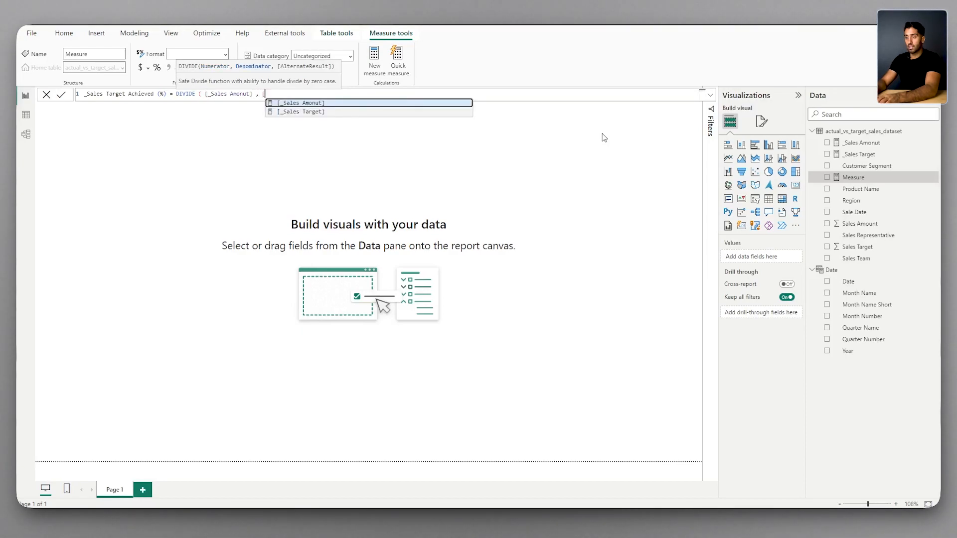
{"action": "key", "text": "Down"}
{"action": "key", "text": "Tab"}
{"action": "type", "text": ")"}
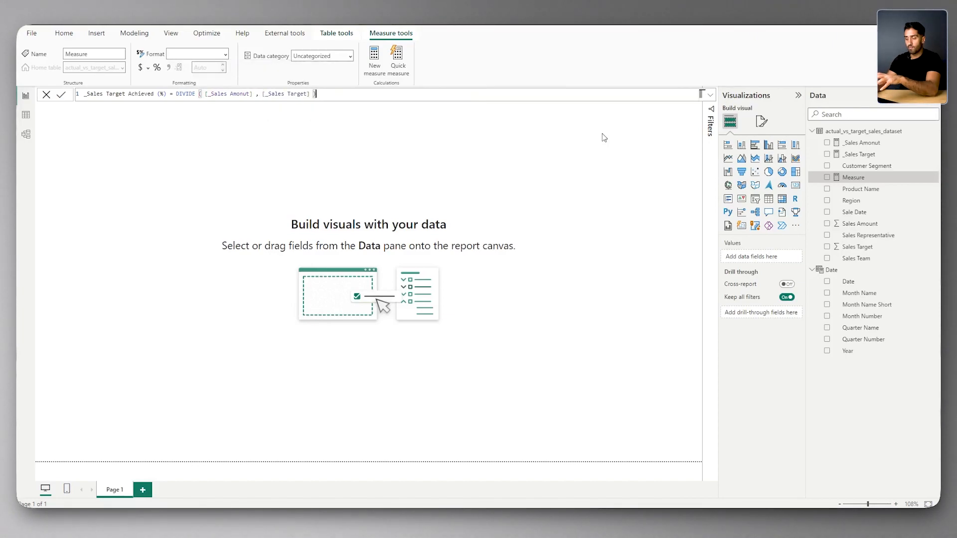
{"action": "key", "text": "Return"}
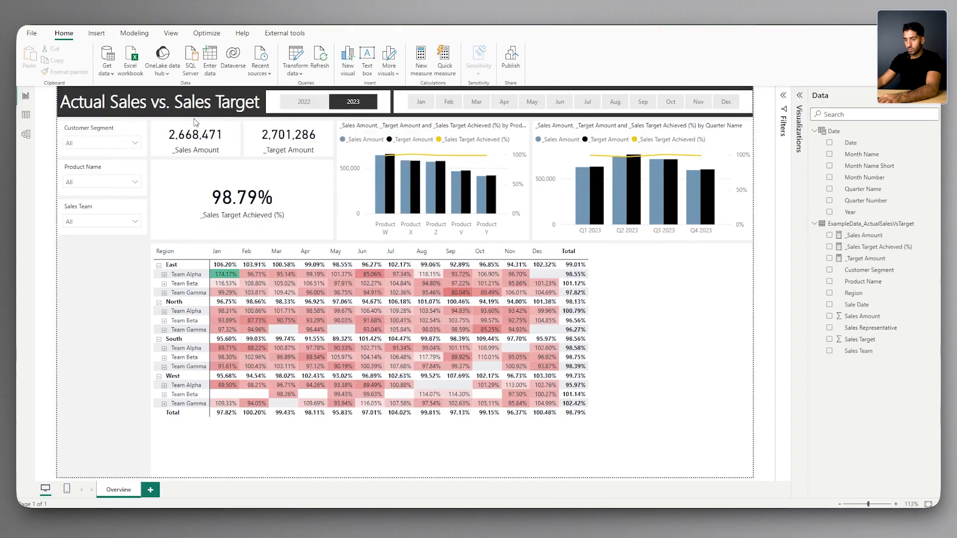
- Copy the Actual Sales vs. Sales Target title box from the finished report into the untitled report and apply the Classic theme
{"action": "left_click", "coordinate": [196, 119]}
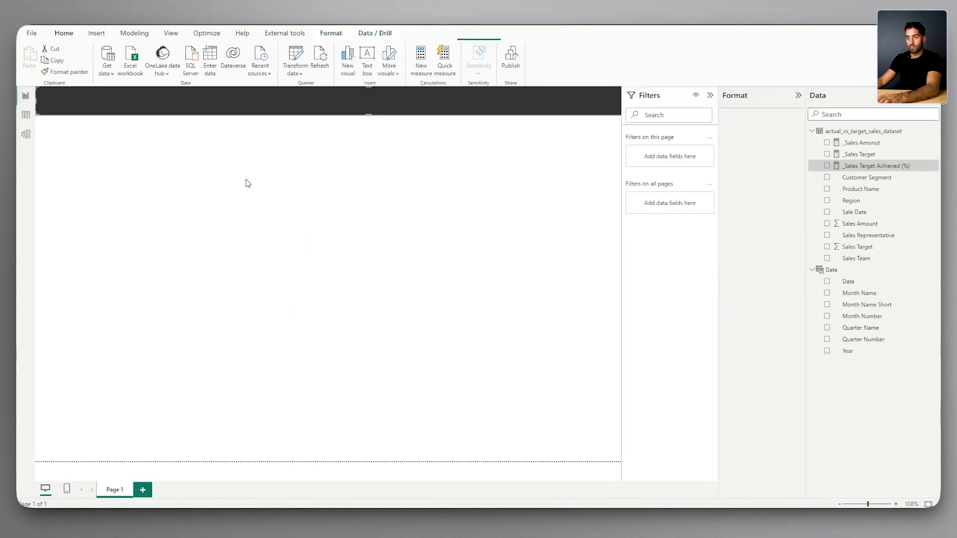
{"action": "left_click", "coordinate": [170, 35]}
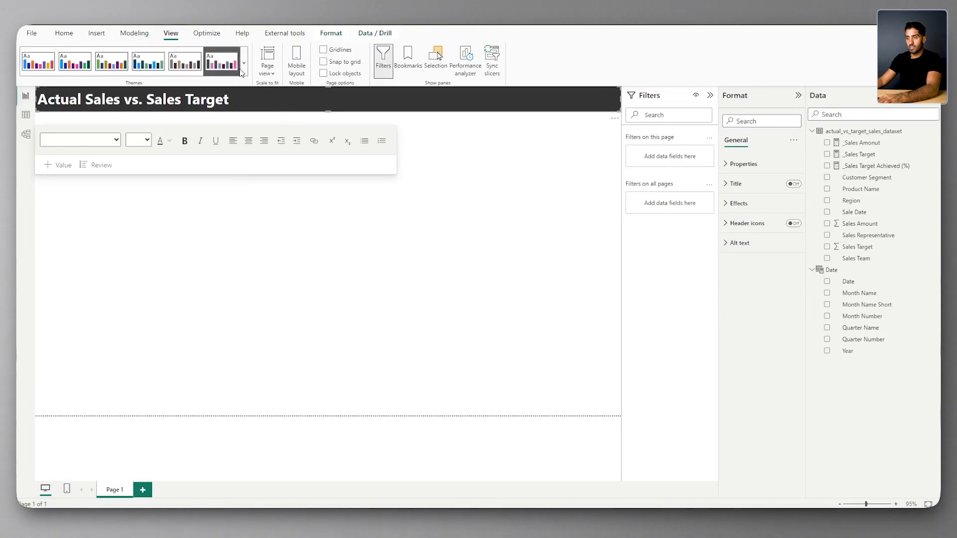
{"action": "left_click", "coordinate": [244, 72]}
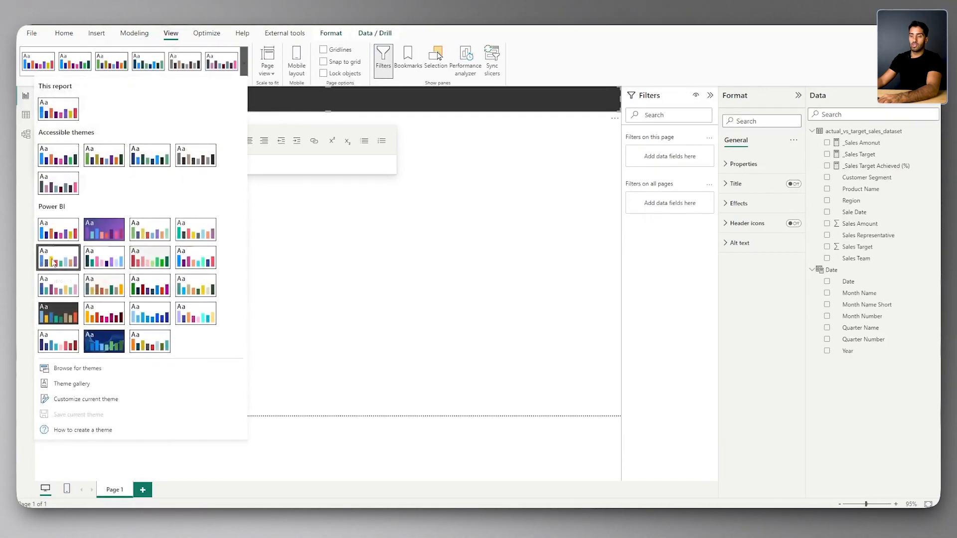
{"action": "left_click", "coordinate": [196, 234]}
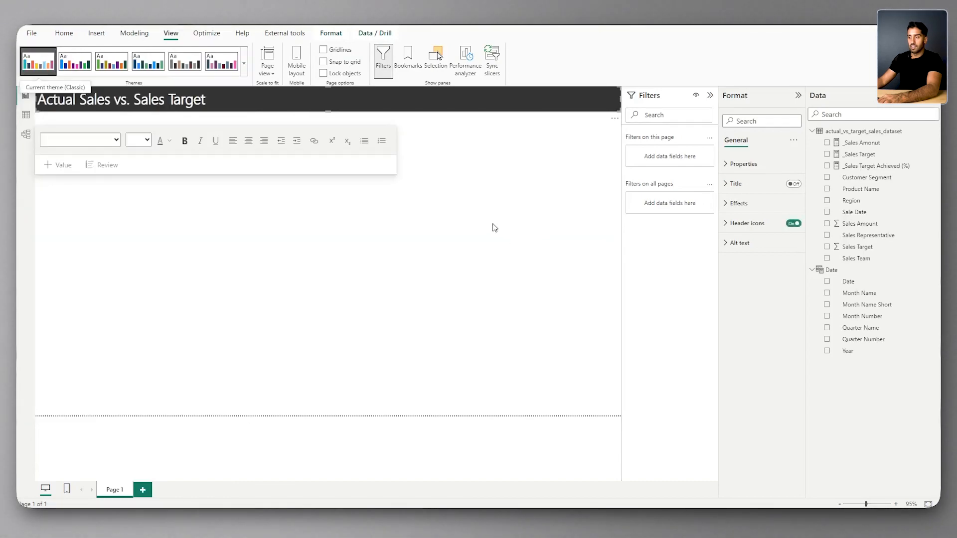
- Change the background of the Actual Sales vs. Sales Target title box to the darker light-blue theme color
{"action": "left_click", "coordinate": [453, 105]}
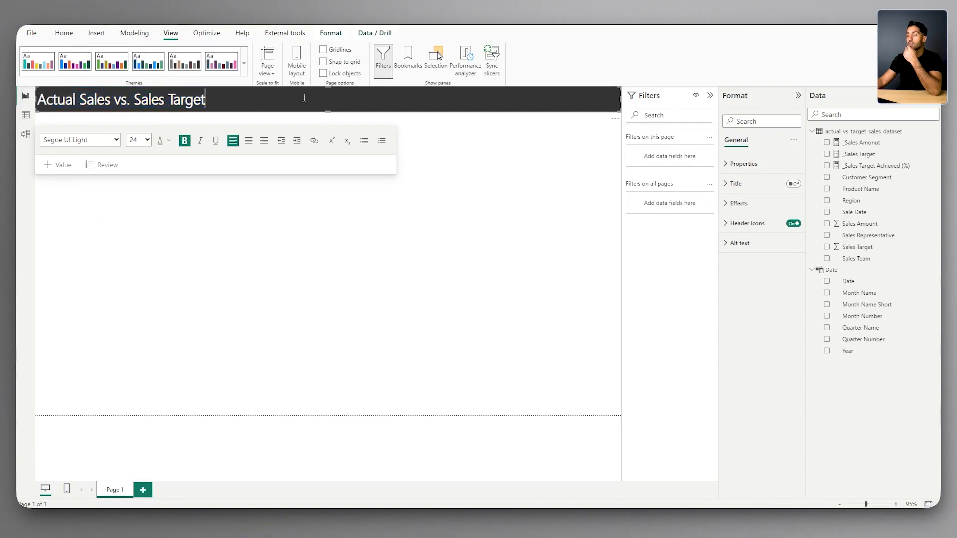
{"action": "left_click", "coordinate": [738, 203]}
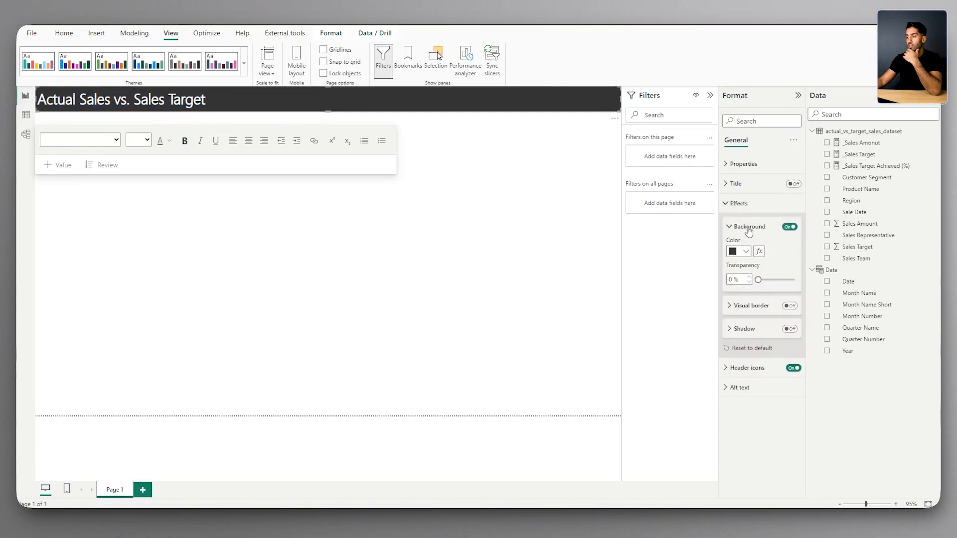
{"action": "left_click", "coordinate": [733, 252]}
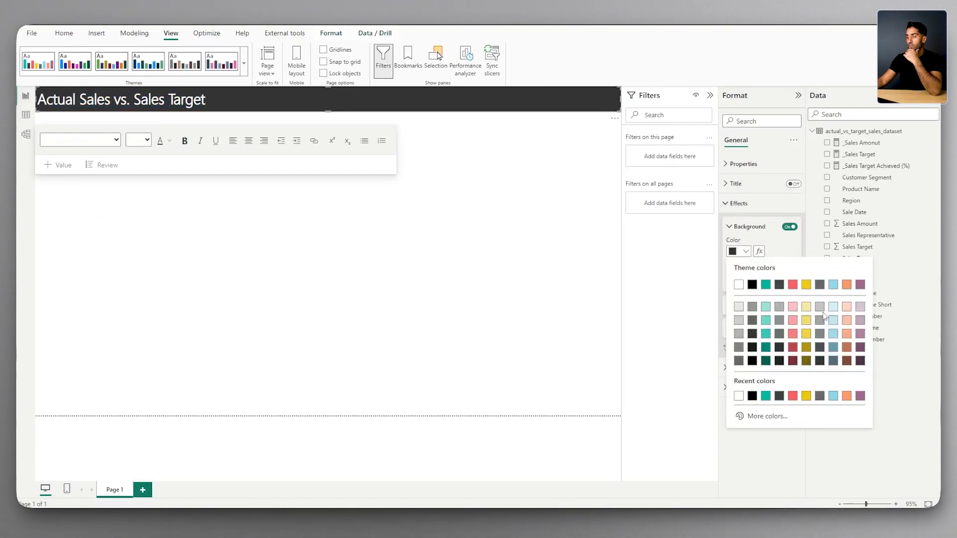
{"action": "left_click", "coordinate": [834, 348]}
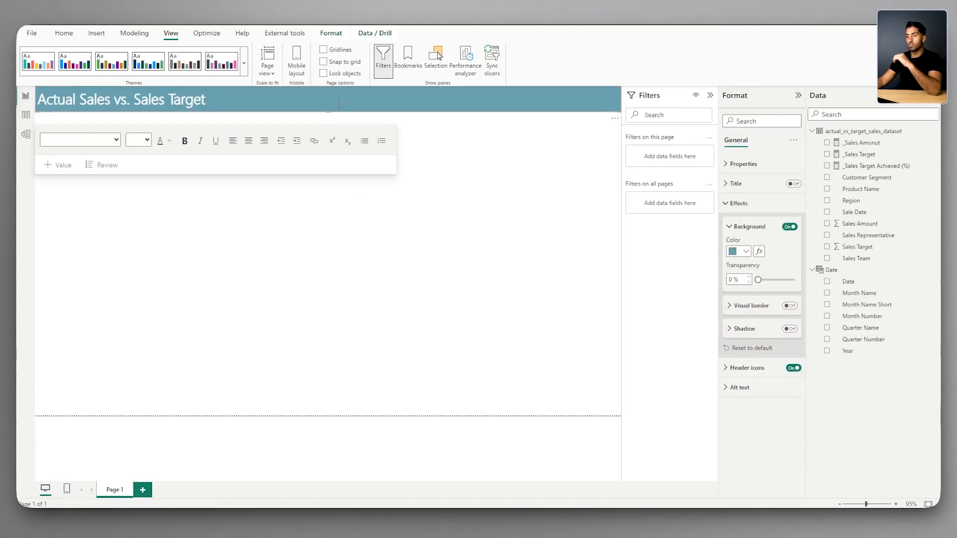
{"action": "left_click", "coordinate": [481, 221]}
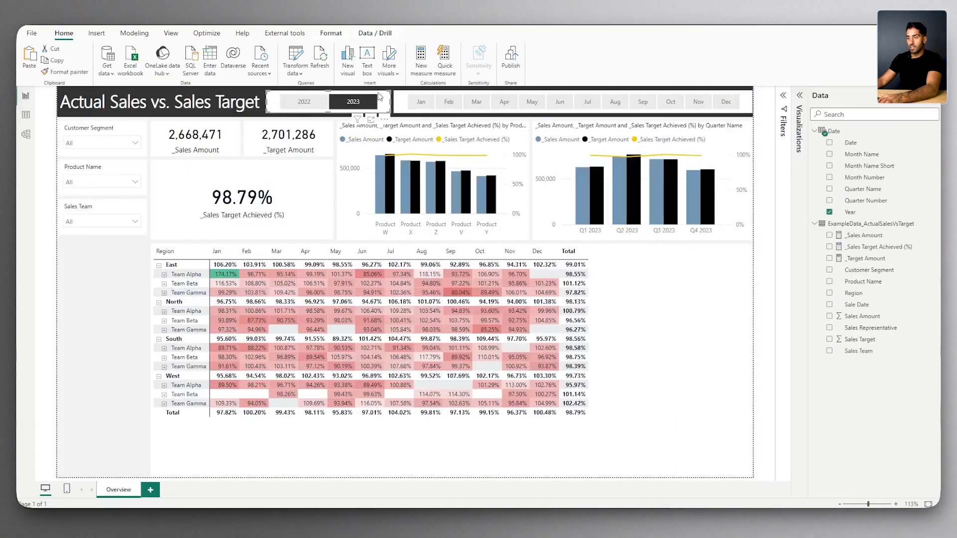
- Copy the month slicer from the finished report and place it over the title box in the untitled report
{"action": "left_click", "coordinate": [402, 98]}
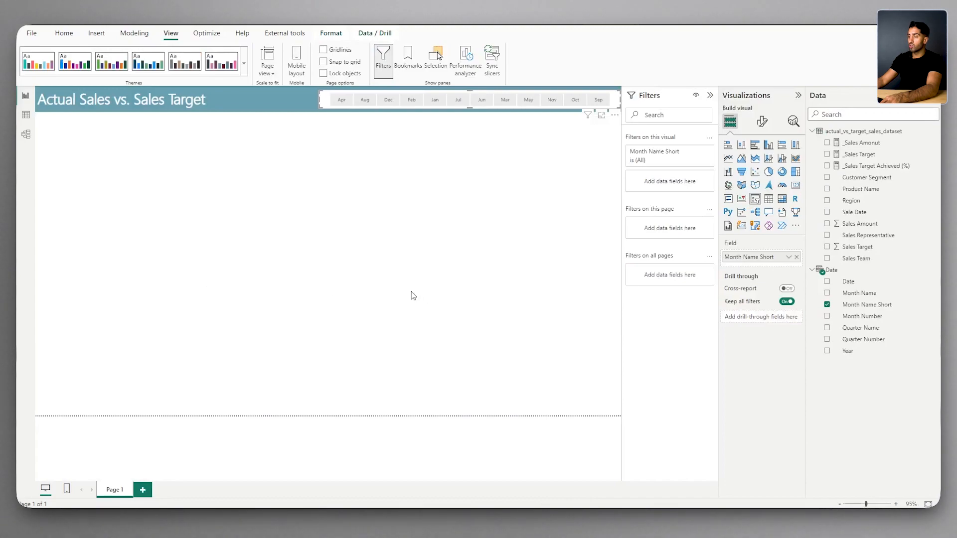
{"action": "left_click", "coordinate": [413, 296]}
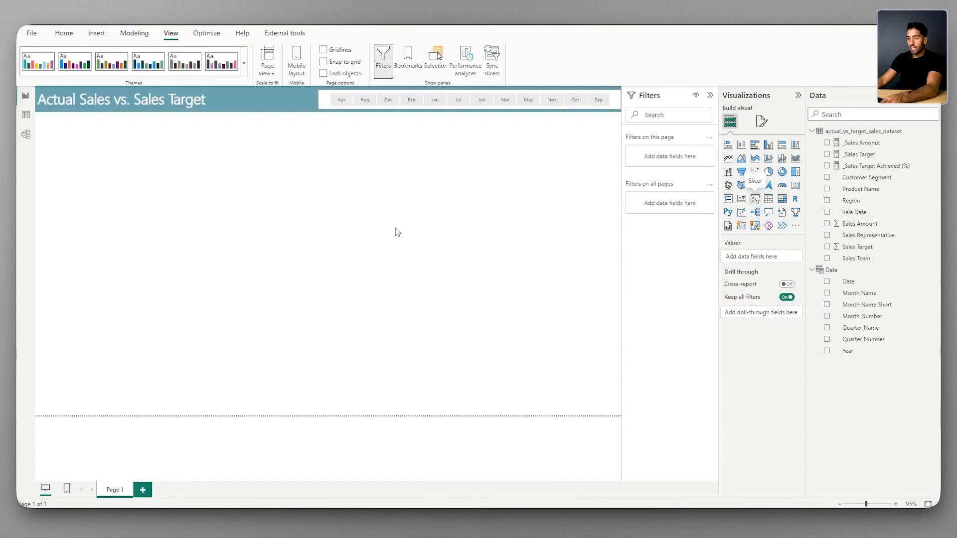
- Add a slicer for the Date table's Year field and set its style to Tile
{"action": "left_click_drag", "start_coordinate": [861, 347], "coordinate": [772, 259]}
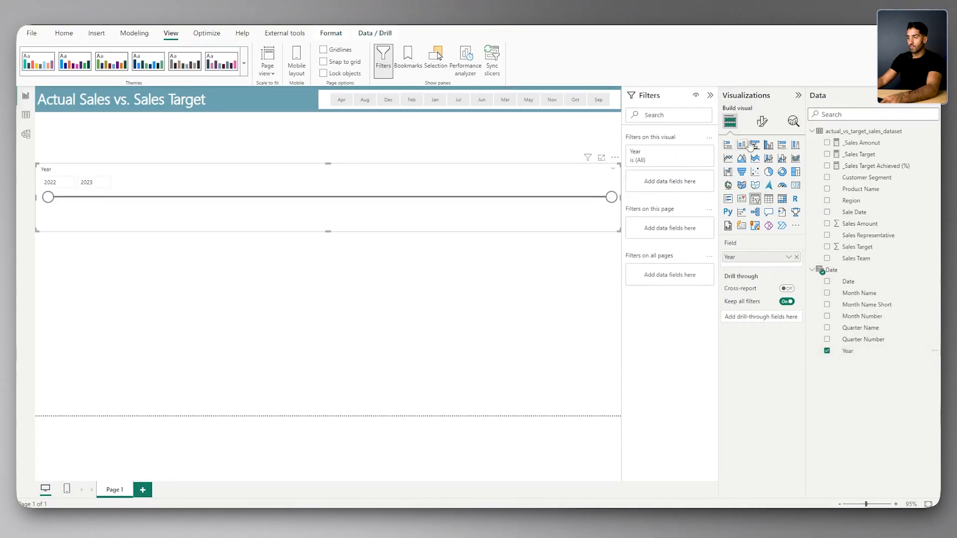
{"action": "left_click", "coordinate": [762, 121]}
{"action": "left_click", "coordinate": [748, 189]}
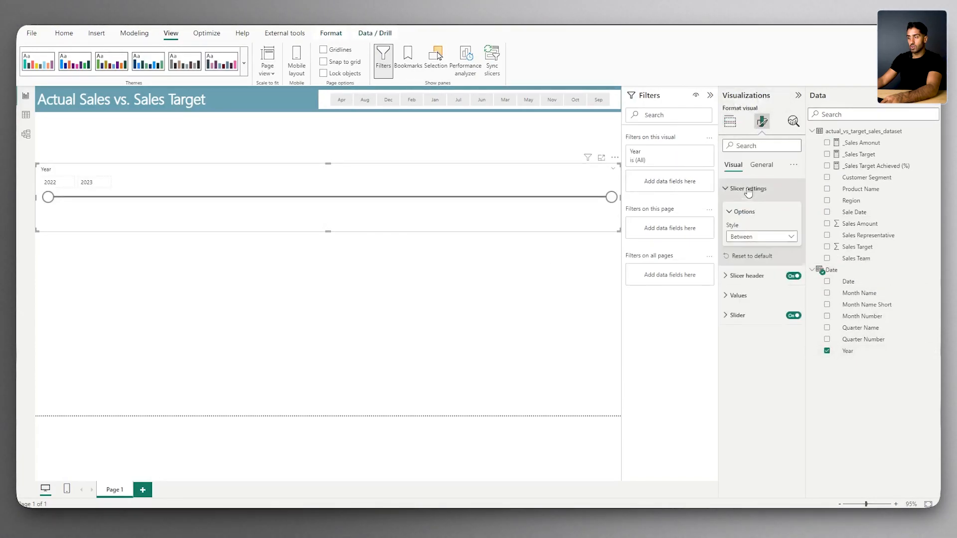
{"action": "left_click", "coordinate": [773, 237]}
{"action": "left_click", "coordinate": [748, 258]}
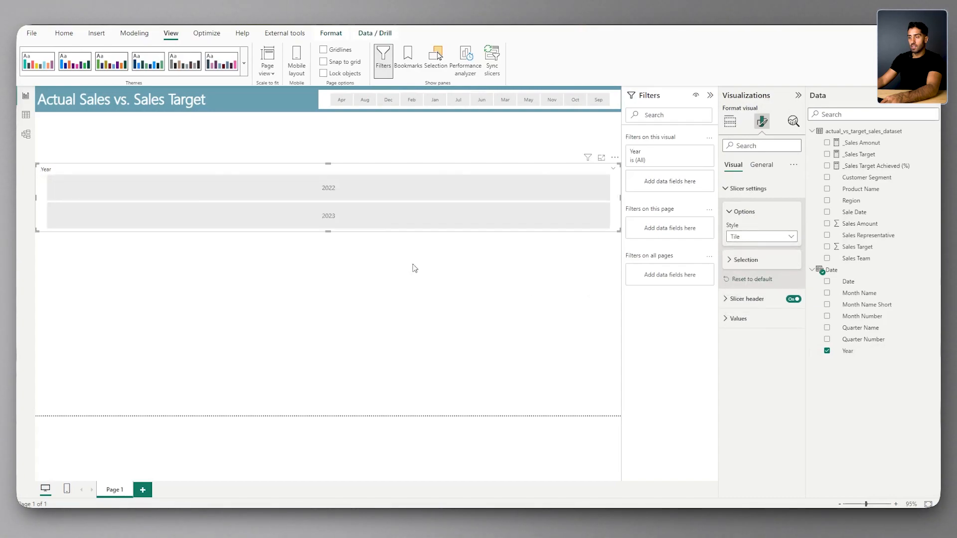
- Shrink the year slicer and place it in the title banner just before the month slicer
{"action": "left_click_drag", "start_coordinate": [619, 231], "coordinate": [272, 96]}
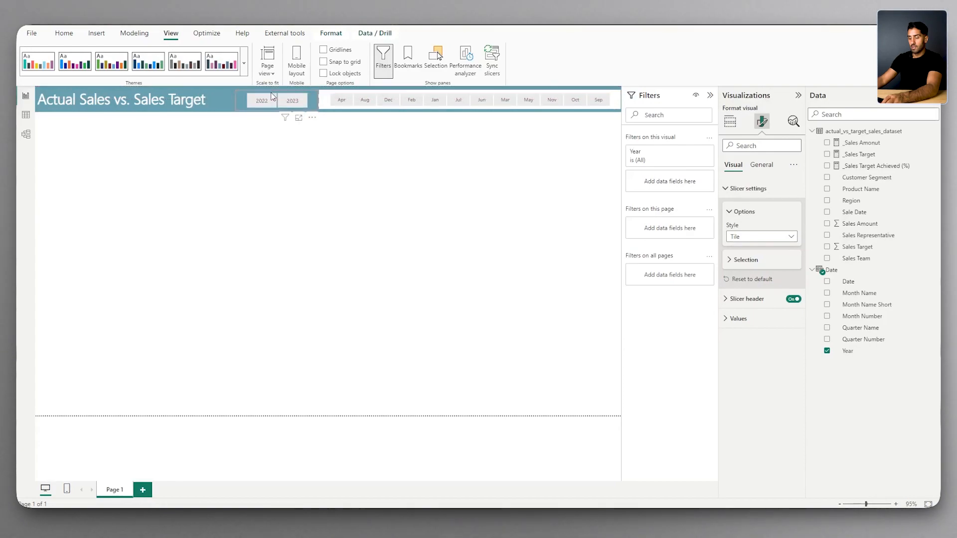
{"action": "key", "text": "Right"}
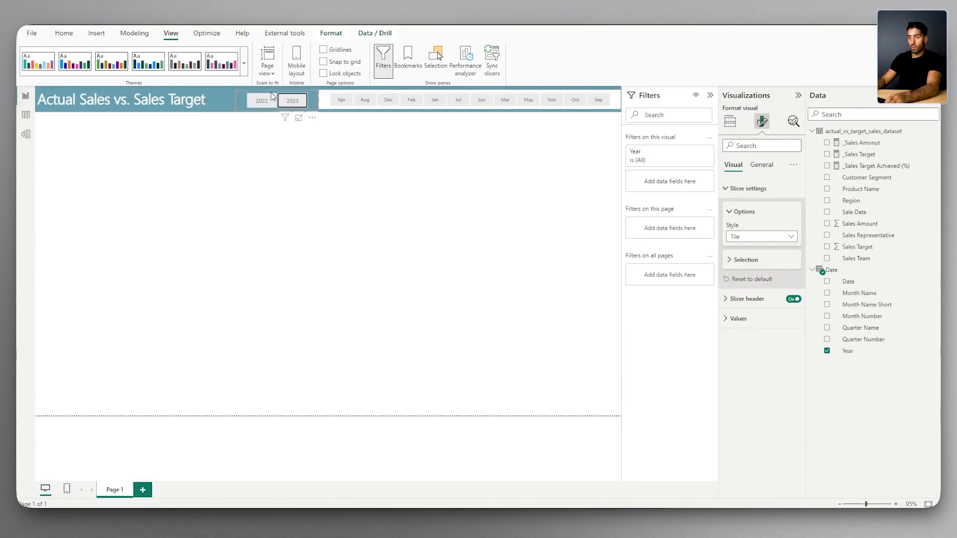
{"action": "left_click", "coordinate": [318, 115]}
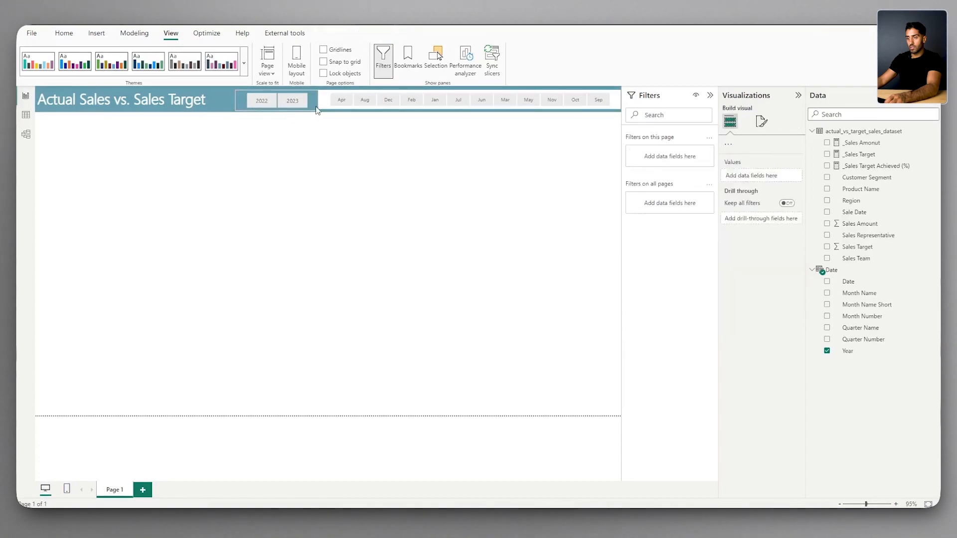
{"action": "left_click", "coordinate": [313, 97]}
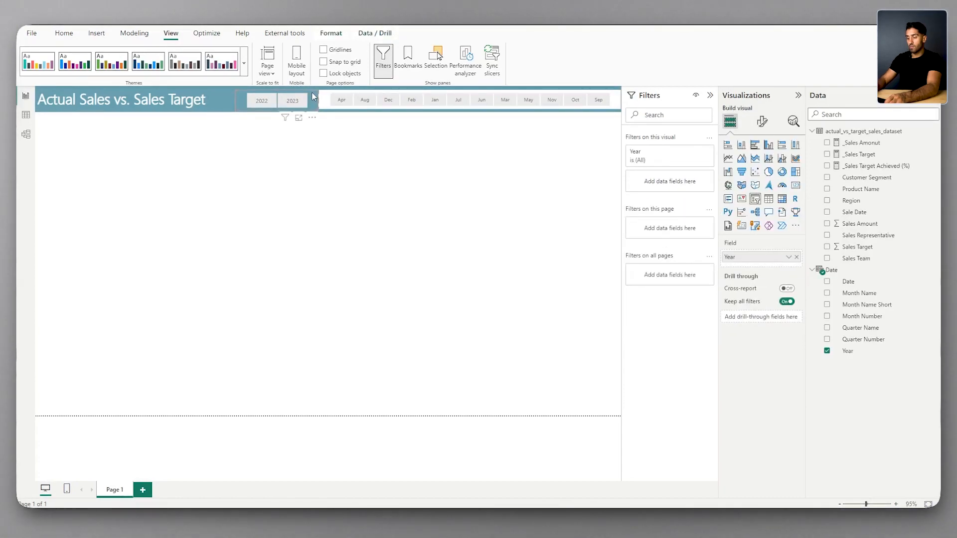
{"action": "key", "text": "Left"}
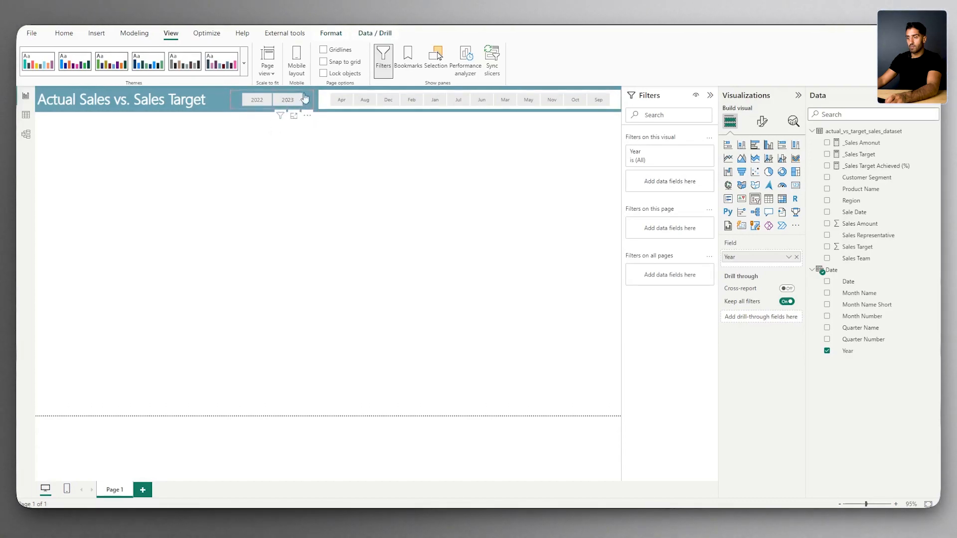
- Apply the month slicer's formatting to the year slicer with Format painter
{"action": "left_click", "coordinate": [333, 95]}
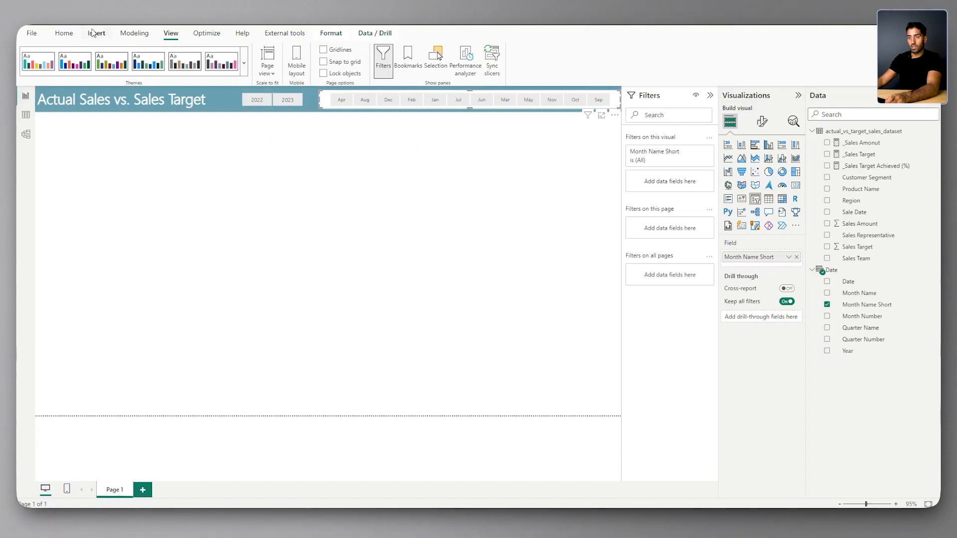
{"action": "left_click", "coordinate": [64, 33]}
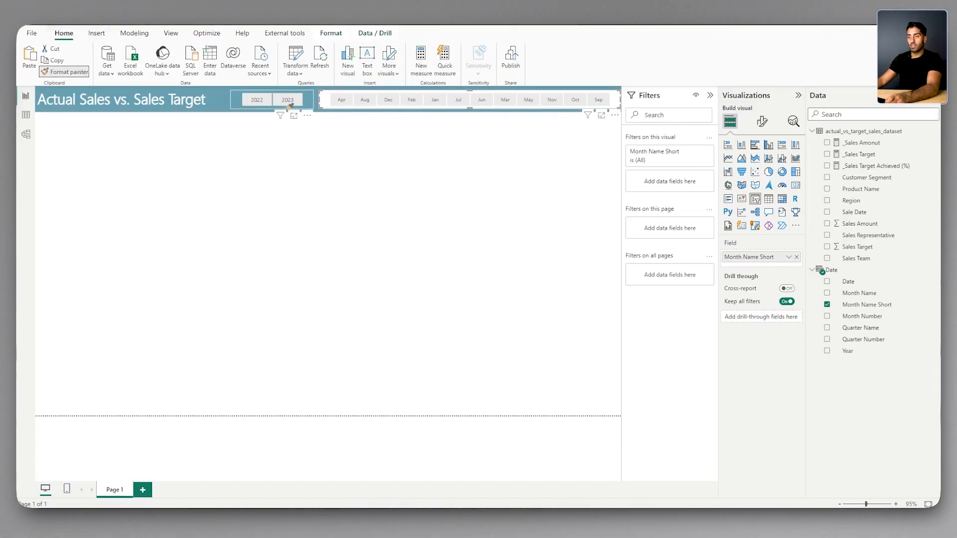
{"action": "left_click", "coordinate": [266, 100]}
{"action": "left_click", "coordinate": [399, 202]}
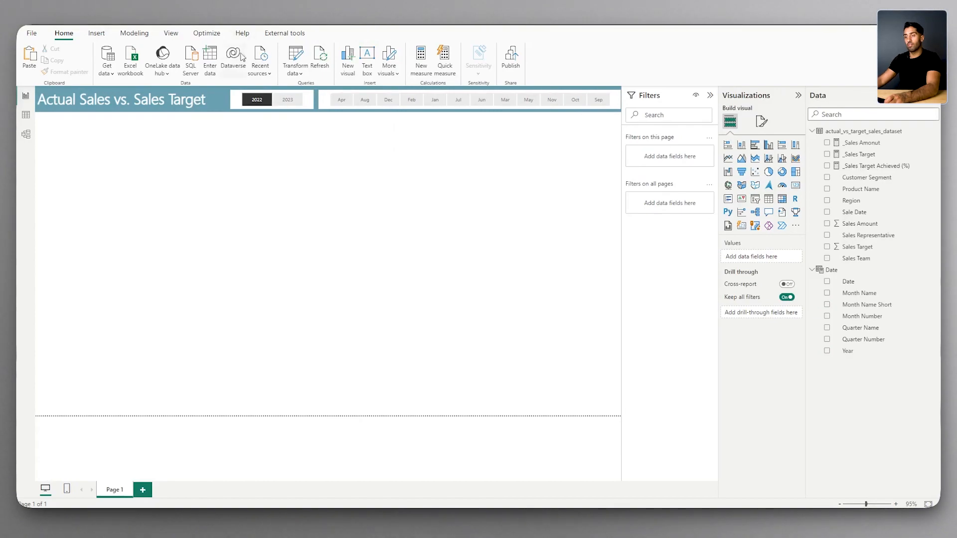
- Filter the report to 2023 with the year slicer
{"action": "left_click", "coordinate": [288, 104]}
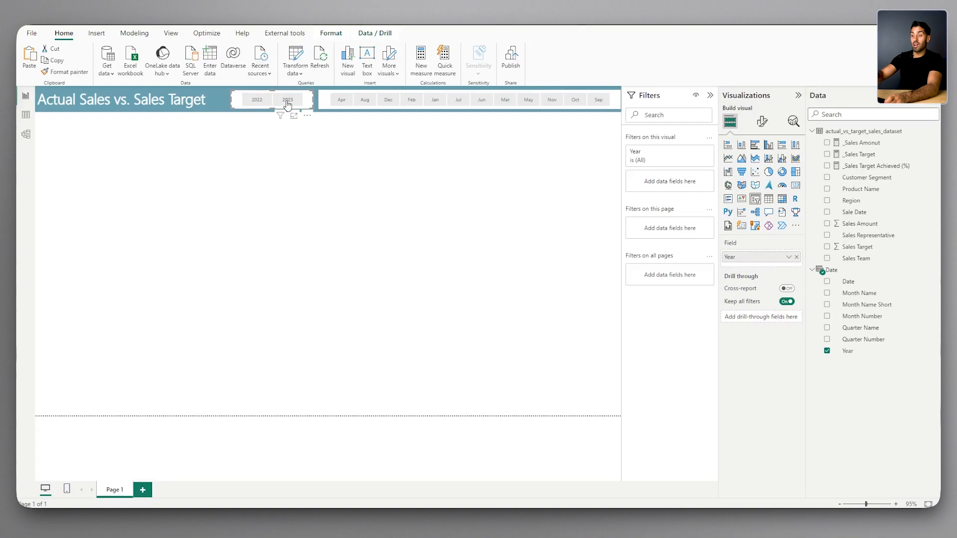
{"action": "left_click", "coordinate": [287, 104]}
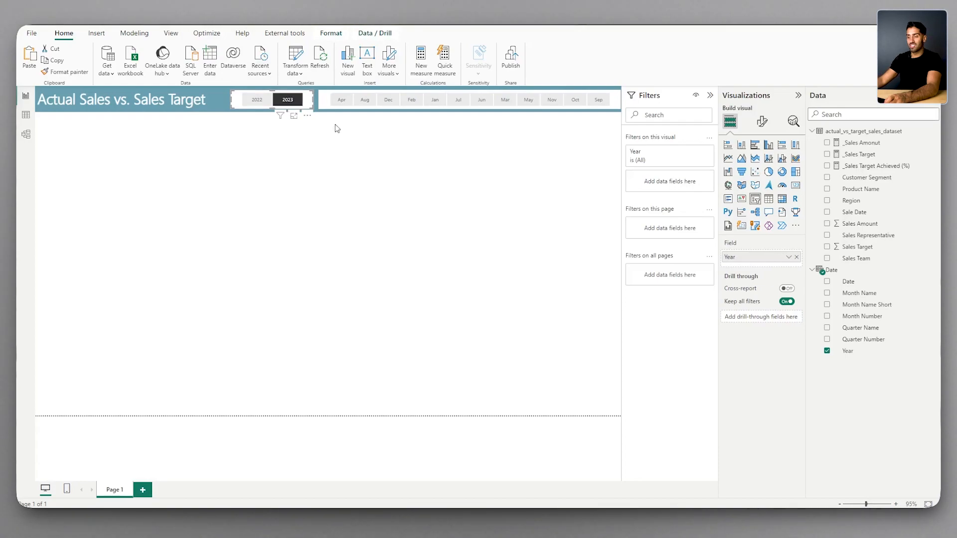
{"action": "left_click", "coordinate": [478, 199]}
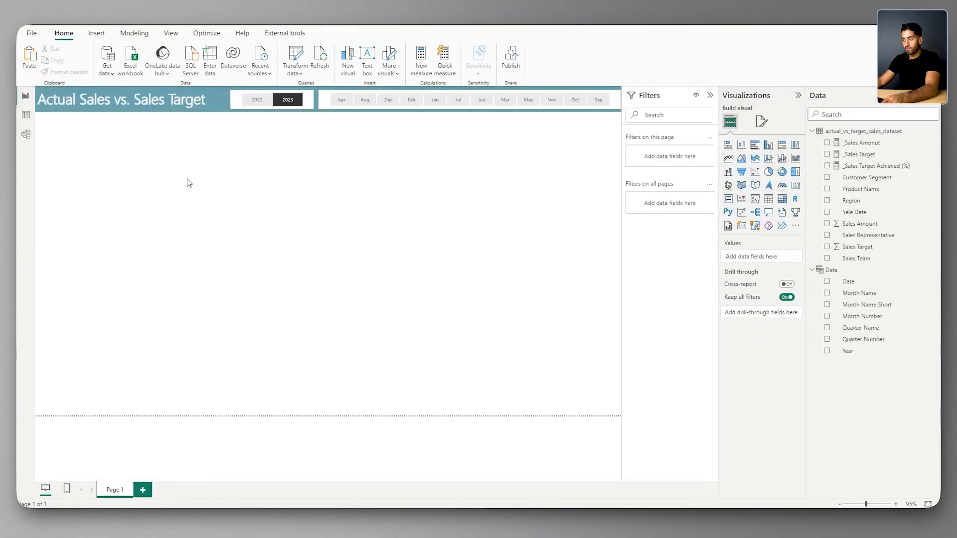
- Add a Customer Segment slicer about 394 wide just below the title banner, and collapse the Filters pane
{"action": "left_click", "coordinate": [755, 199]}
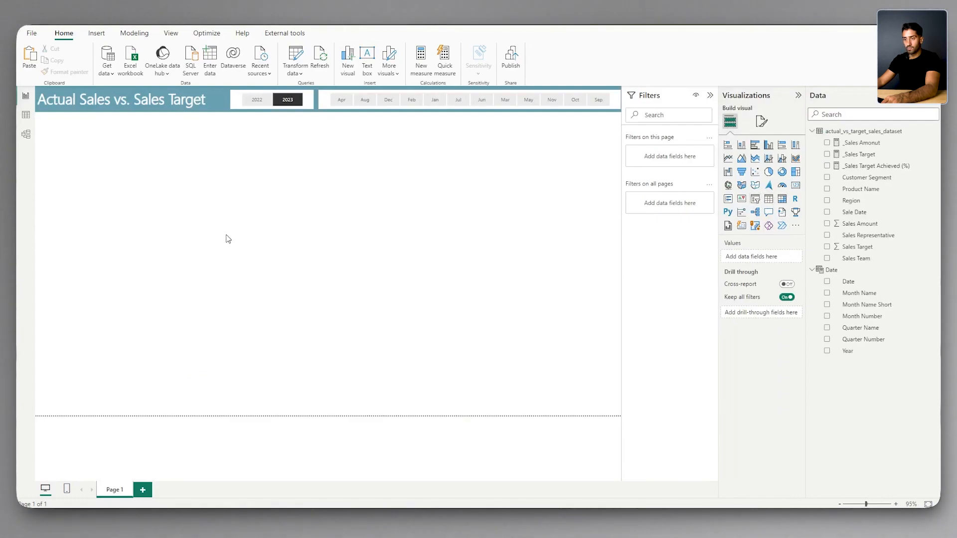
{"action": "left_click_drag", "start_coordinate": [164, 211], "coordinate": [162, 163]}
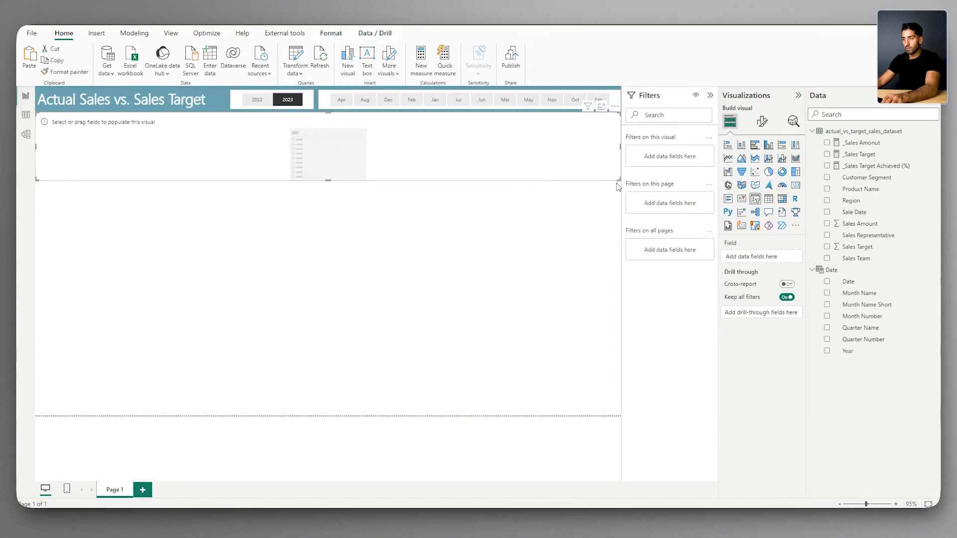
{"action": "left_click_drag", "start_coordinate": [619, 150], "coordinate": [593, 151]}
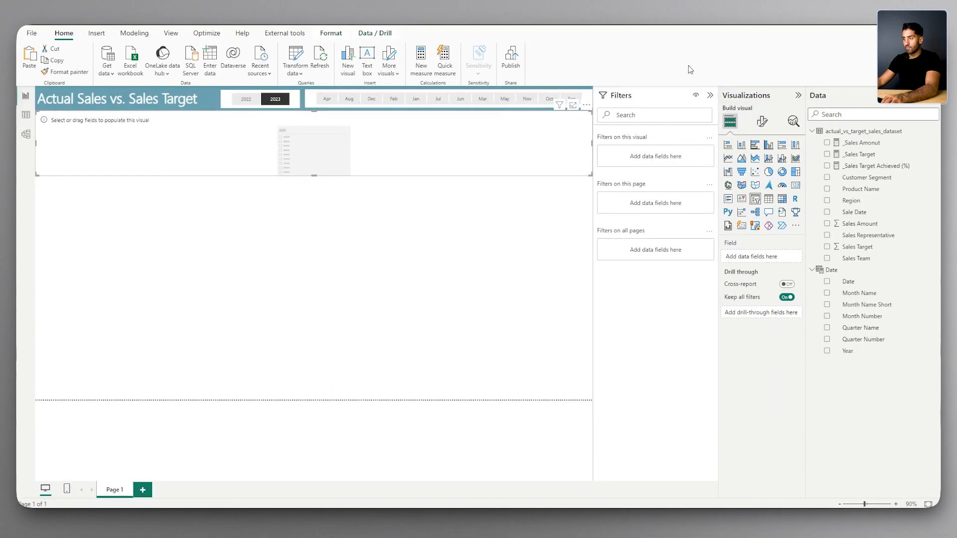
{"action": "left_click", "coordinate": [712, 95]}
{"action": "left_click_drag", "start_coordinate": [701, 159], "coordinate": [240, 158]}
{"action": "left_click_drag", "start_coordinate": [895, 181], "coordinate": [750, 256]}
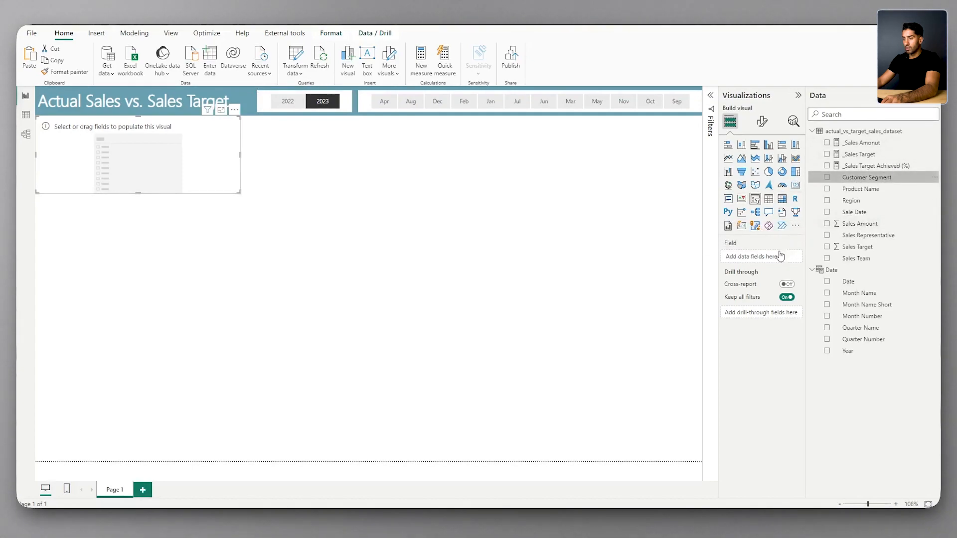
{"action": "left_click_drag", "start_coordinate": [81, 121], "coordinate": [80, 123]}
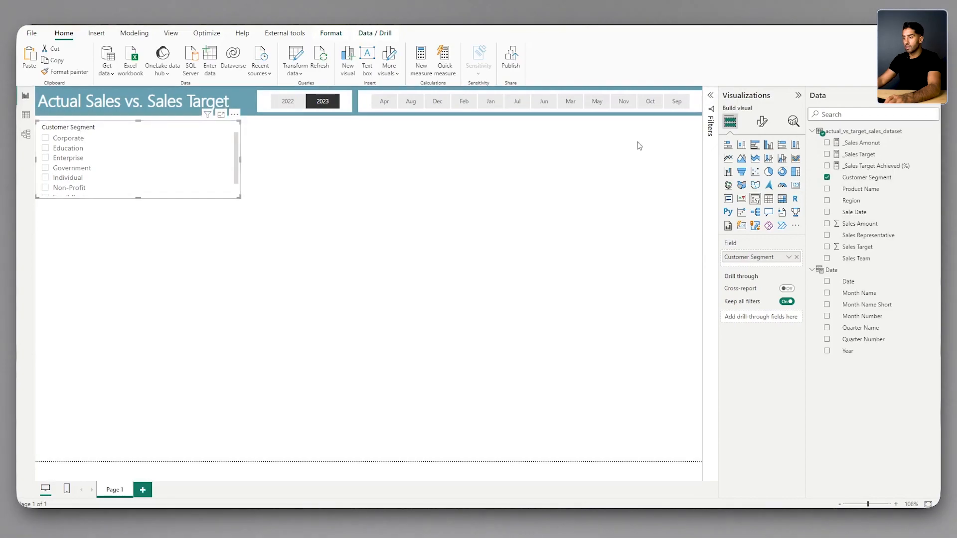
- Turn on the Customer Segment slicer's background and set its transparency to 0%
{"action": "left_click", "coordinate": [763, 122]}
{"action": "left_click", "coordinate": [761, 165]}
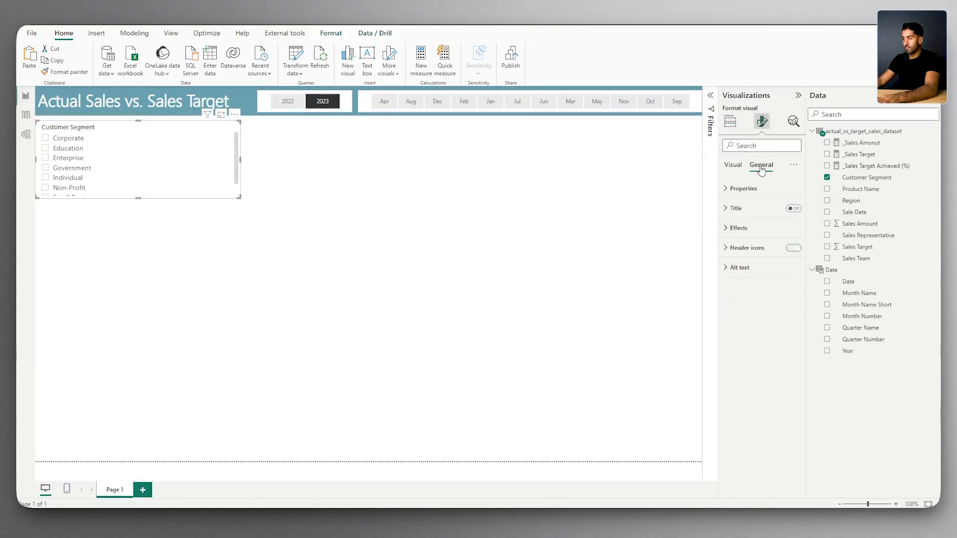
{"action": "left_click", "coordinate": [738, 227]}
{"action": "left_click", "coordinate": [790, 251]}
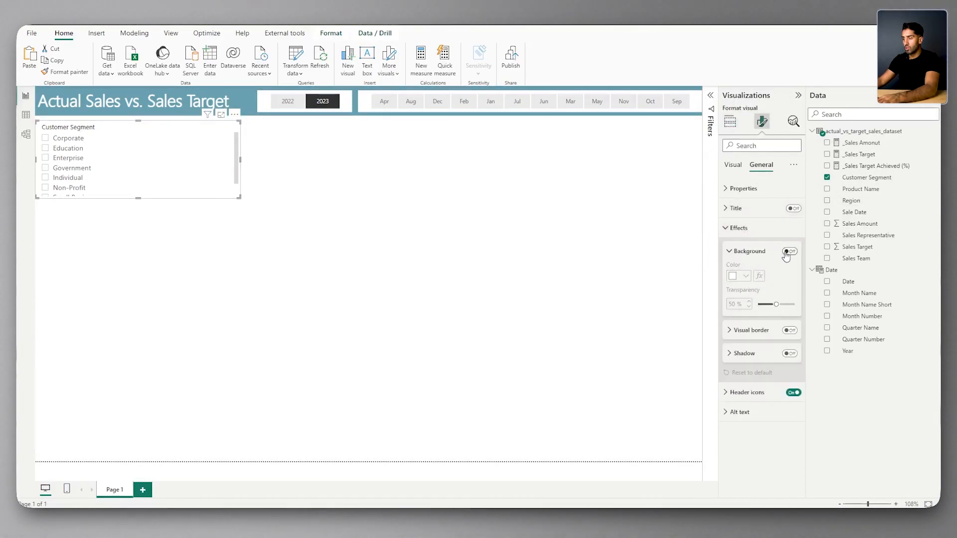
{"action": "left_click_drag", "start_coordinate": [776, 304], "coordinate": [758, 304]}
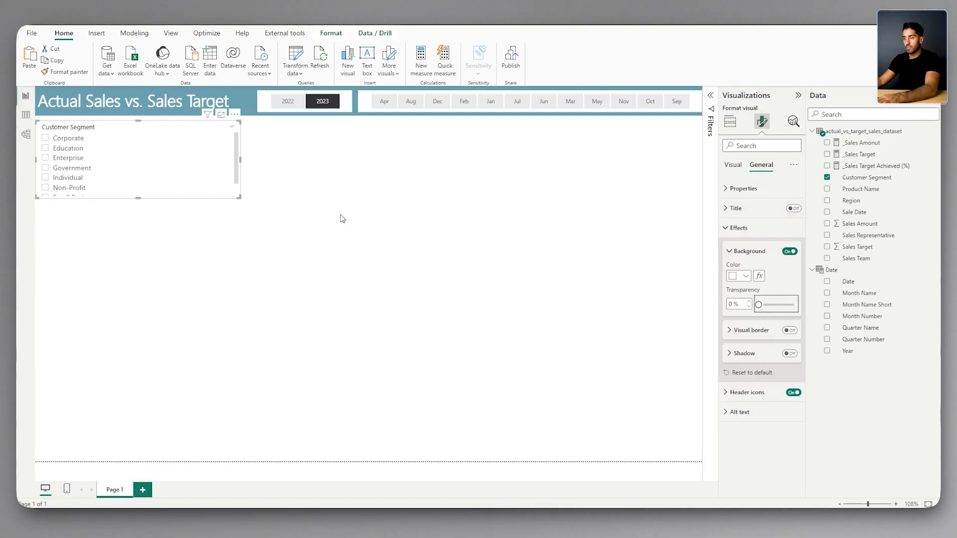
{"action": "left_click", "coordinate": [756, 229]}
- Set the Customer Segment slicer's style to Dropdown
{"action": "left_click", "coordinate": [743, 188]}
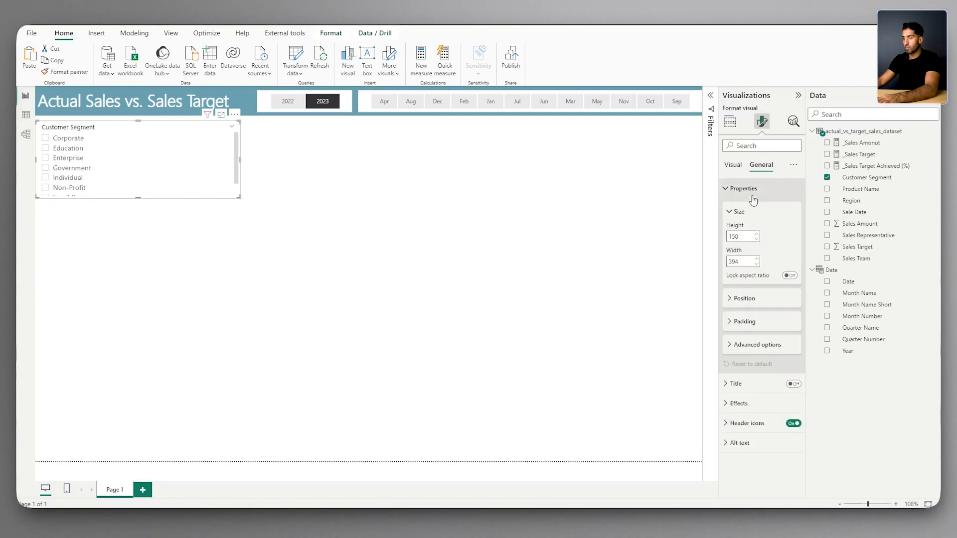
{"action": "left_click", "coordinate": [736, 188]}
{"action": "left_click", "coordinate": [733, 165]}
{"action": "left_click", "coordinate": [755, 189]}
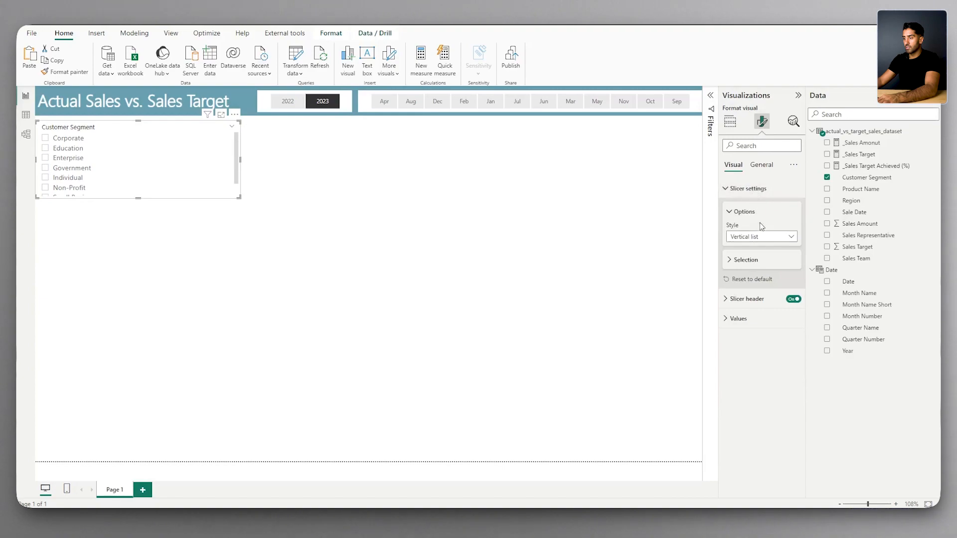
{"action": "left_click", "coordinate": [761, 237]}
{"action": "left_click", "coordinate": [762, 271]}
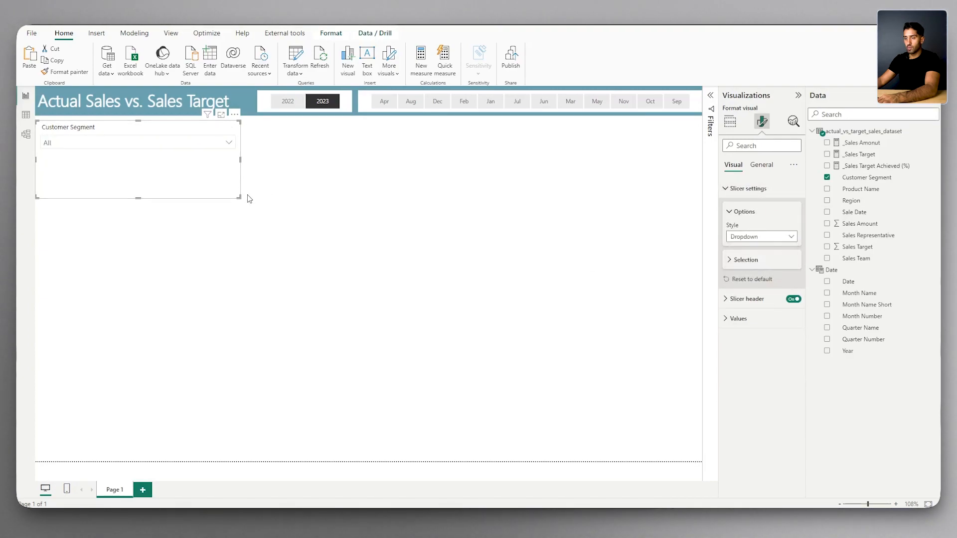
- Shrink the Customer Segment slicer to a compact box that just fits its header and dropdown
{"action": "left_click_drag", "start_coordinate": [238, 197], "coordinate": [143, 157]}
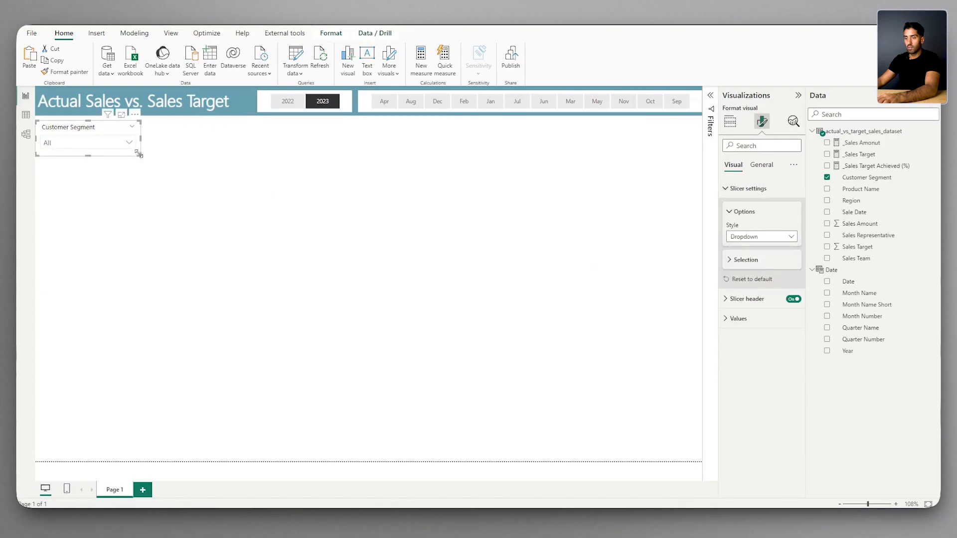
{"action": "left_click", "coordinate": [136, 144]}
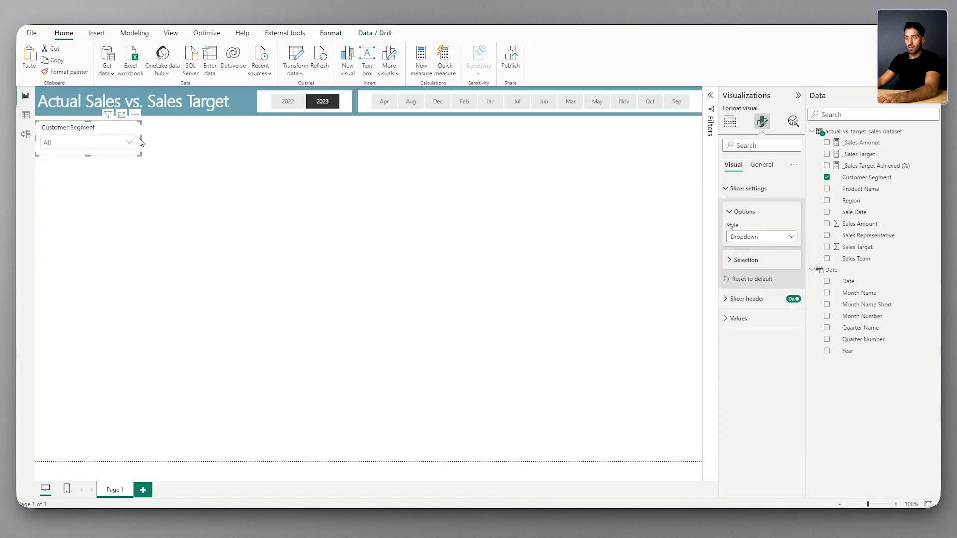
{"action": "left_click_drag", "start_coordinate": [140, 143], "coordinate": [128, 143]}
{"action": "left_click", "coordinate": [402, 196]}
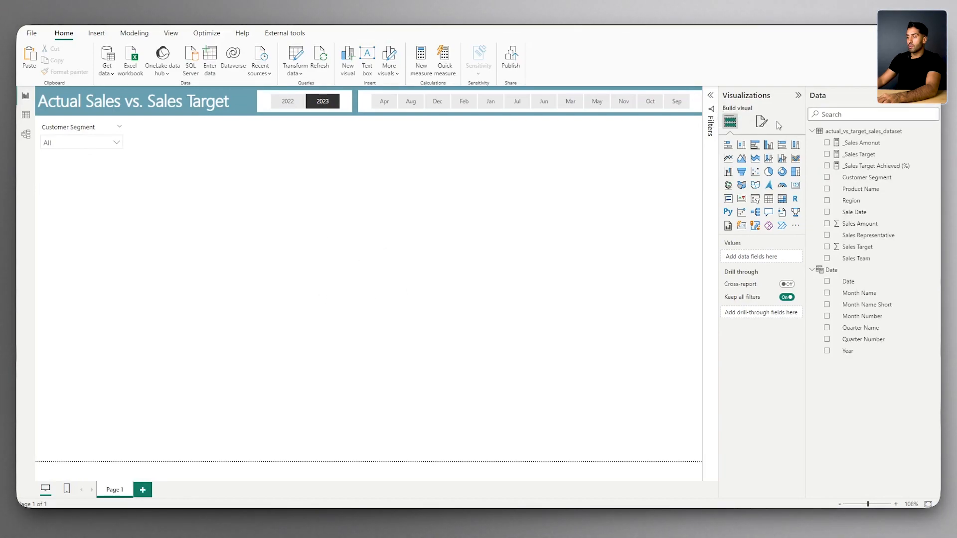
- Set the page's canvas background to the lightest gray theme color with 0% transparency
{"action": "left_click", "coordinate": [761, 121]}
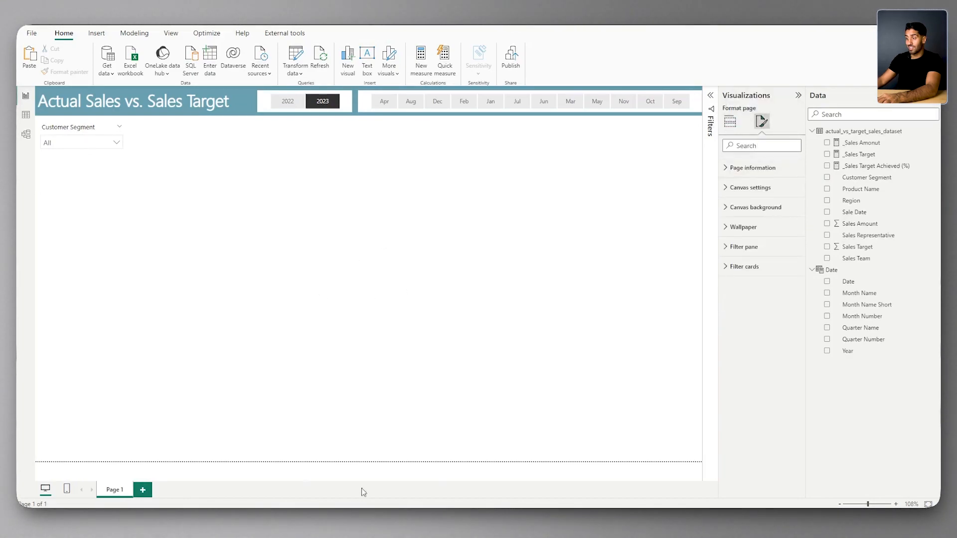
{"action": "left_click", "coordinate": [756, 207]}
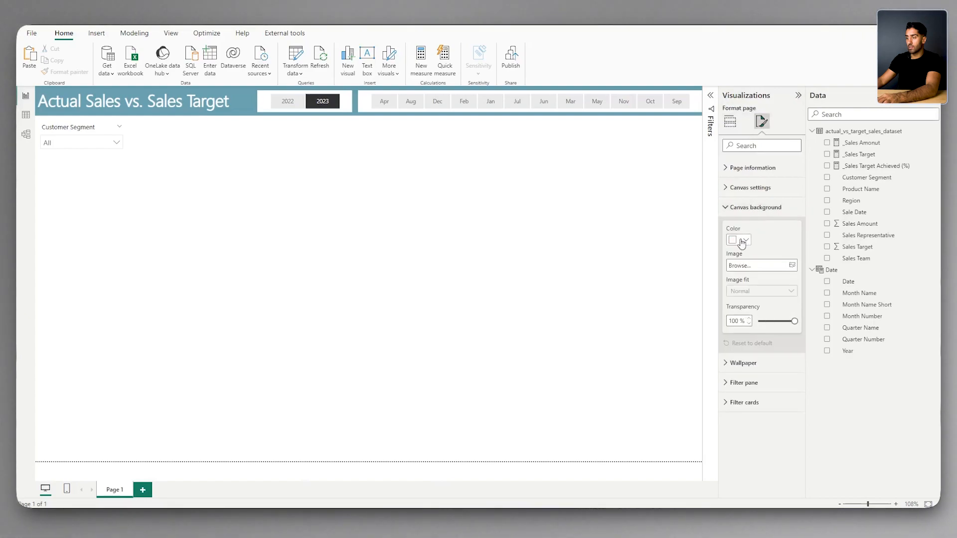
{"action": "left_click", "coordinate": [741, 239]}
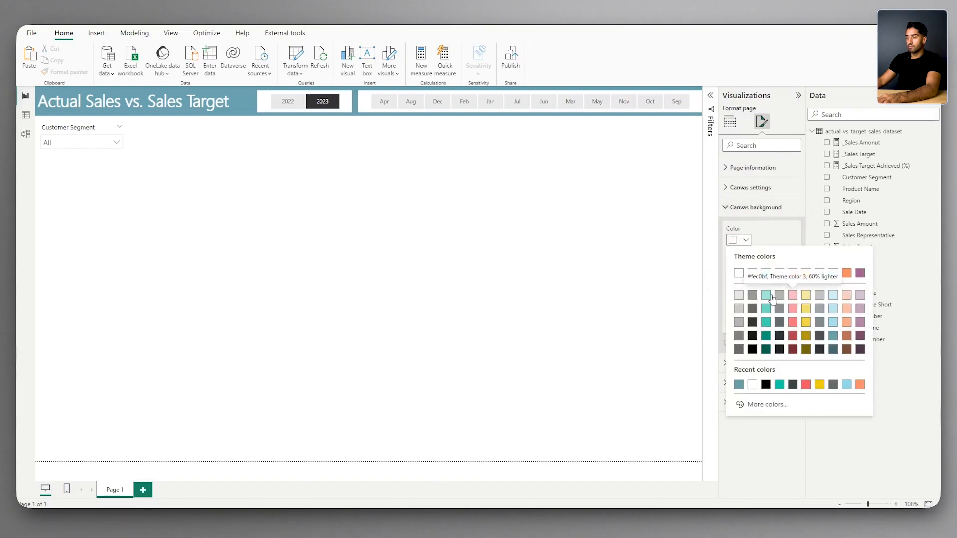
{"action": "left_click", "coordinate": [739, 296]}
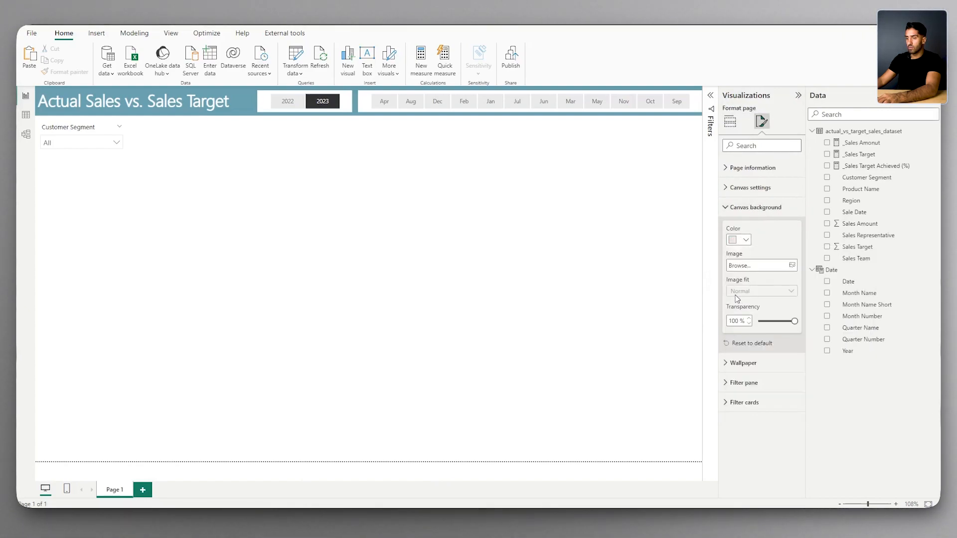
{"action": "type", "text": "0"}
{"action": "left_click", "coordinate": [730, 122]}
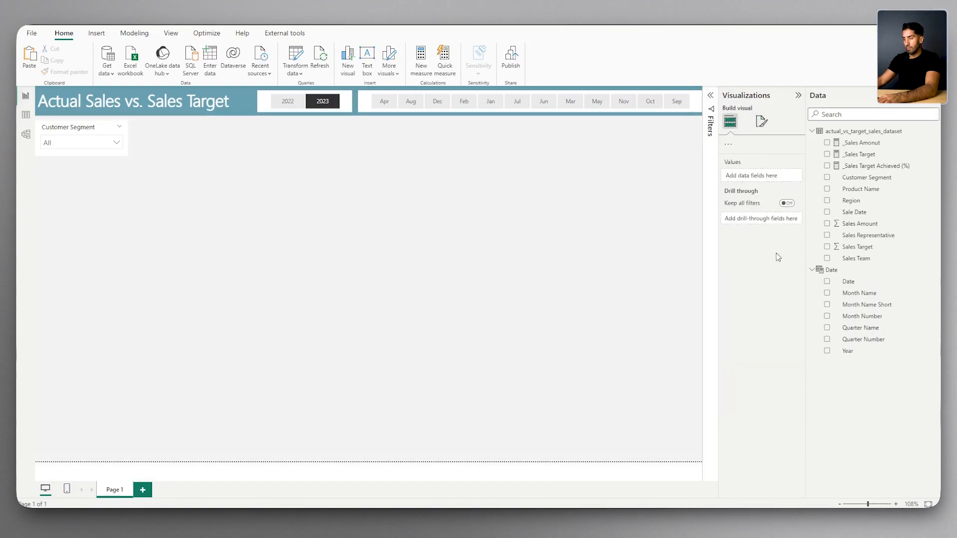
- Set the page's canvas background color to Theme color 7, 40% lighter (#fec0a3)
{"action": "left_click", "coordinate": [762, 121]}
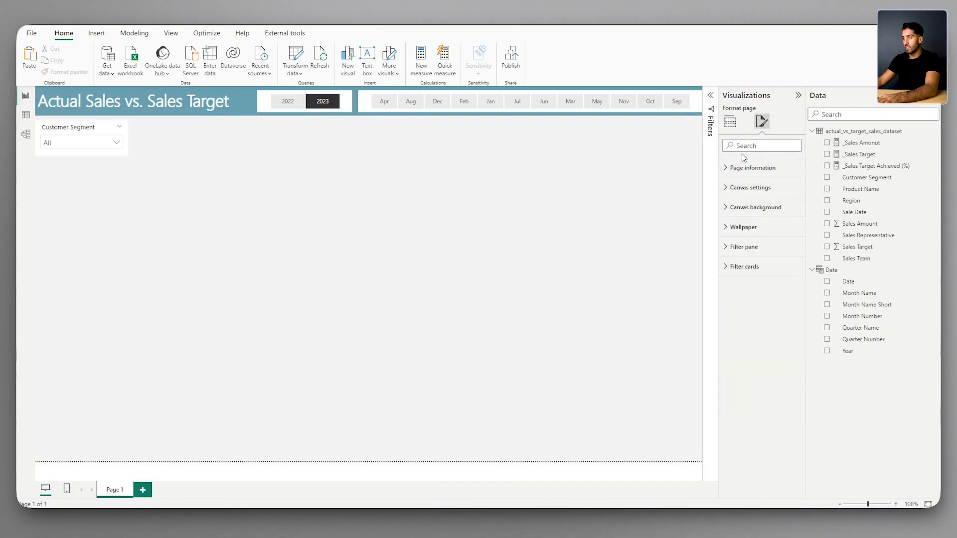
{"action": "left_click", "coordinate": [748, 207]}
{"action": "left_click", "coordinate": [747, 241]}
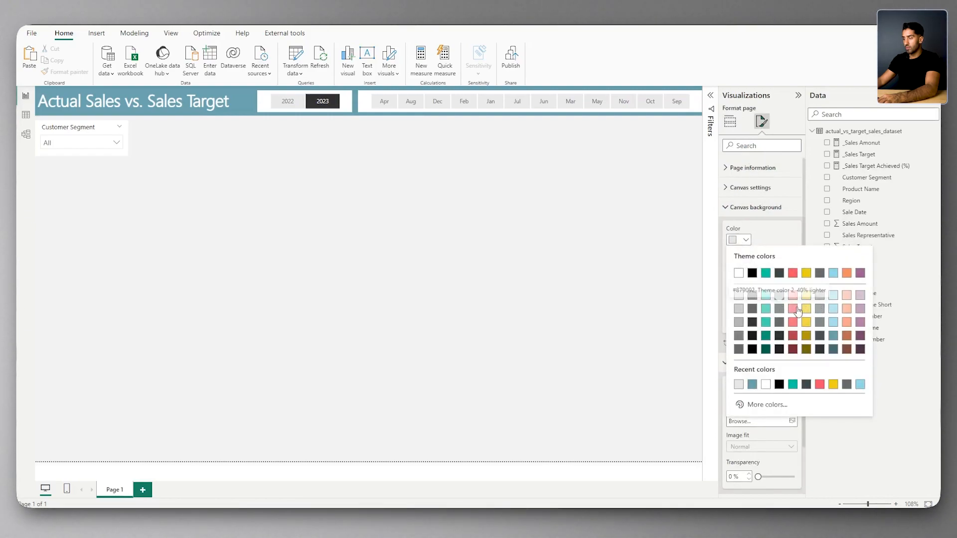
{"action": "left_click", "coordinate": [775, 309]}
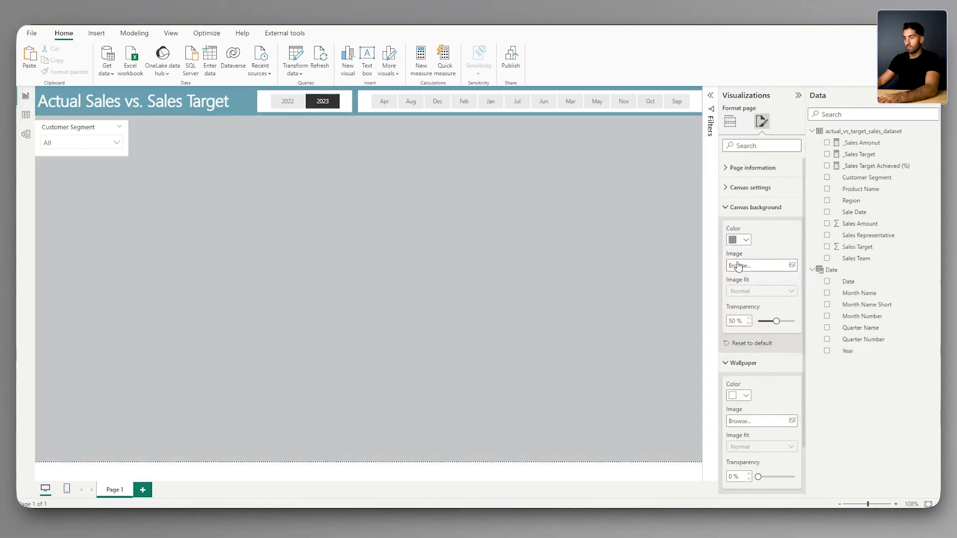
{"action": "left_click", "coordinate": [735, 240]}
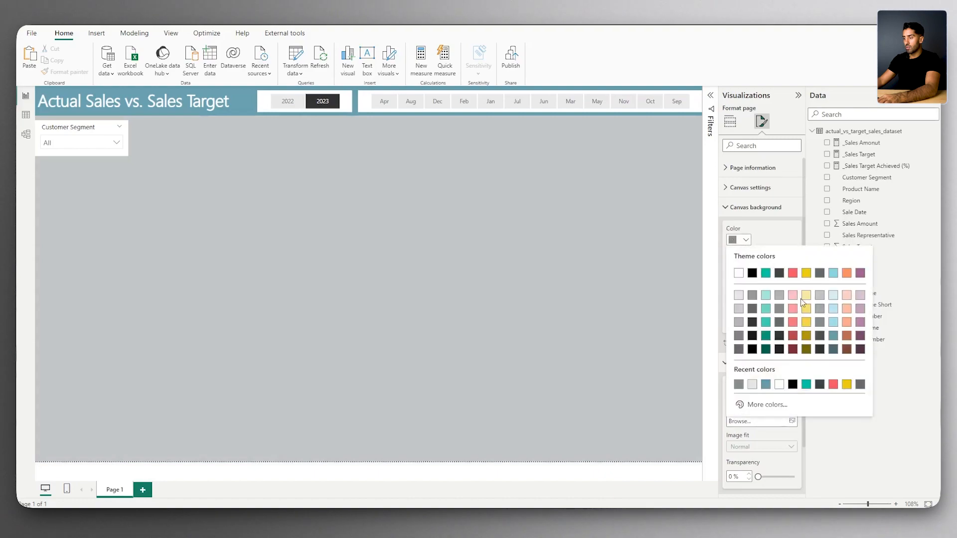
{"action": "left_click", "coordinate": [858, 309]}
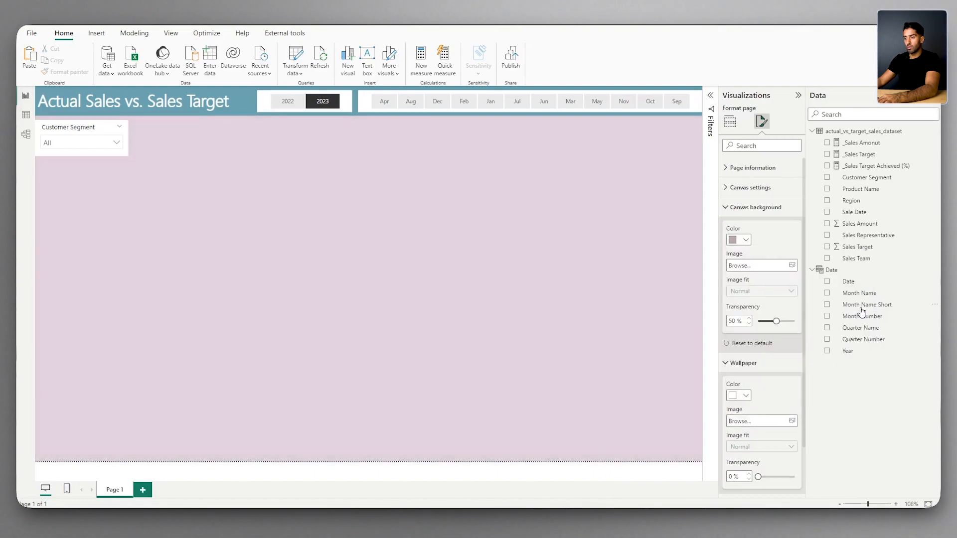
{"action": "left_click", "coordinate": [740, 240]}
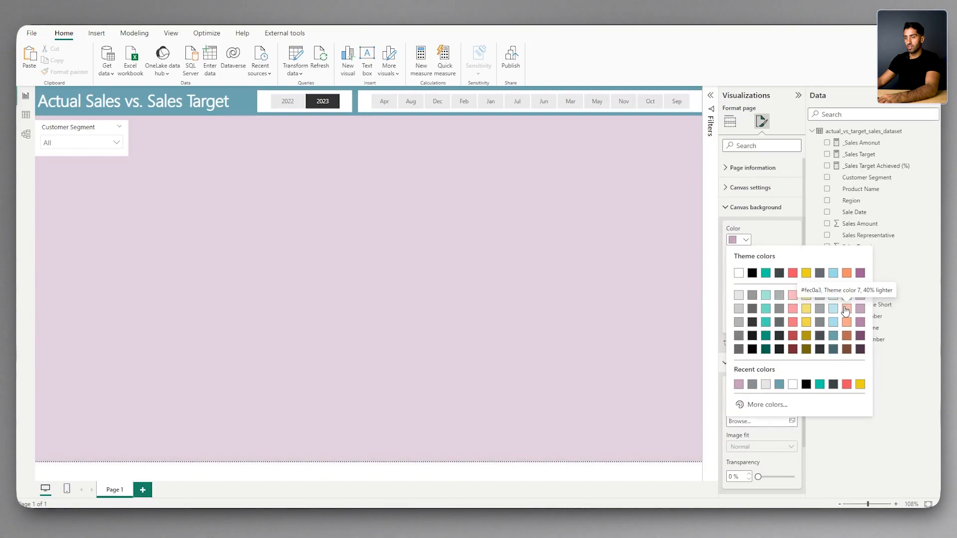
{"action": "left_click", "coordinate": [846, 309]}
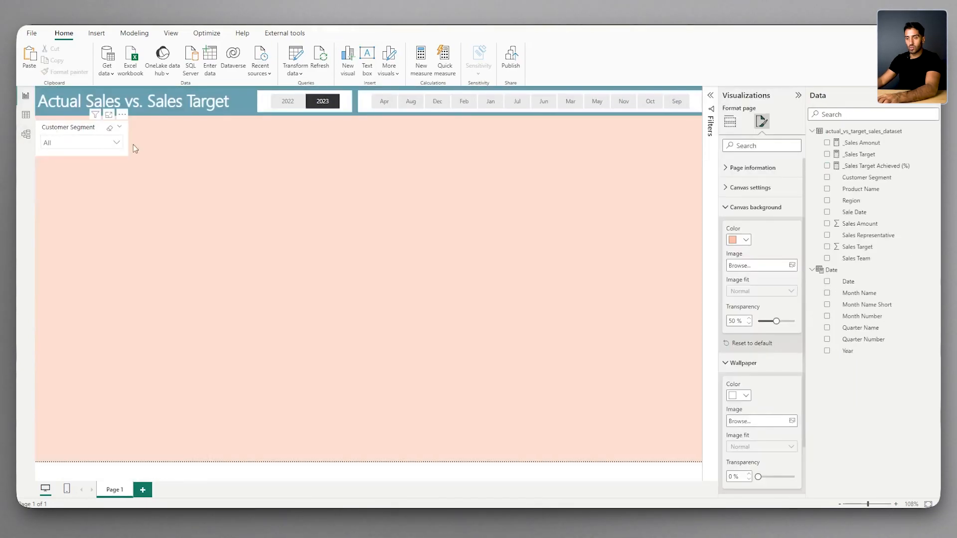
- Duplicate the Customer Segment slicer directly below the original and change the copy's field to Product Name
{"action": "left_click", "coordinate": [80, 130]}
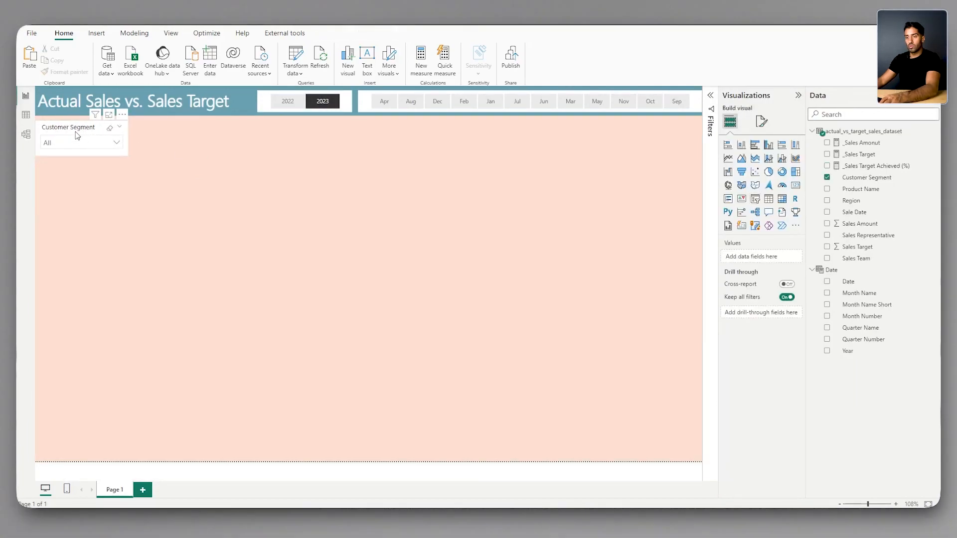
{"action": "left_click", "coordinate": [90, 199]}
{"action": "key", "text": "ctrl+v"}
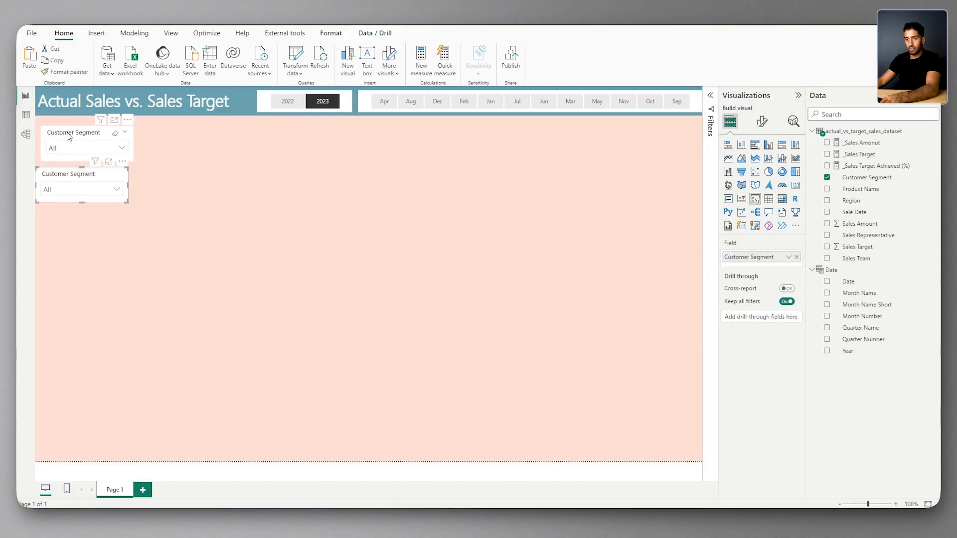
{"action": "left_click_drag", "start_coordinate": [59, 150], "coordinate": [52, 132]}
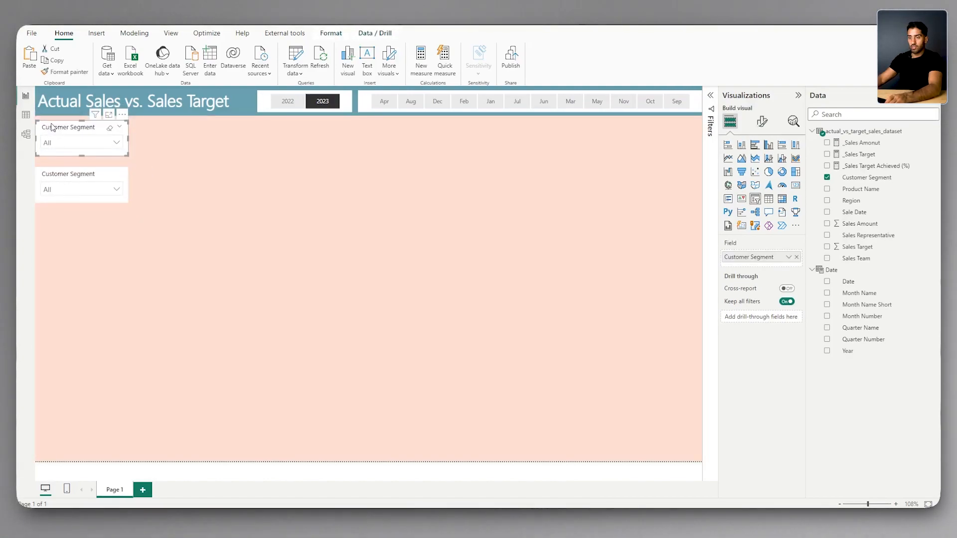
{"action": "left_click_drag", "start_coordinate": [68, 179], "coordinate": [56, 163]}
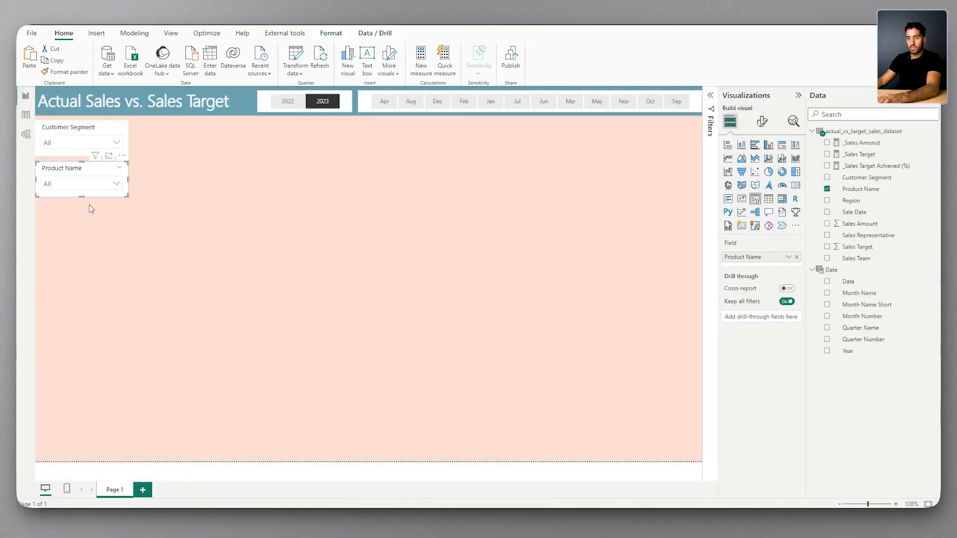
{"action": "left_click", "coordinate": [250, 205]}
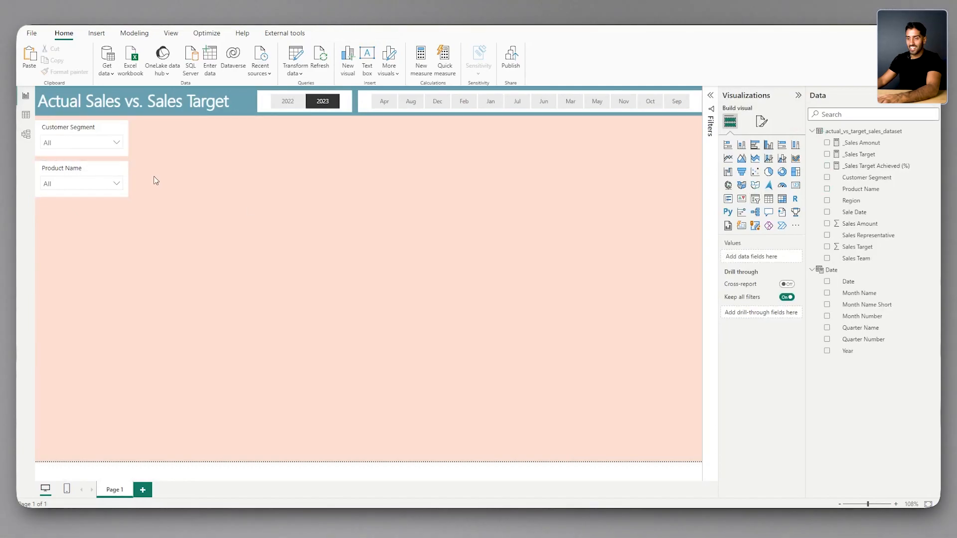
- Duplicate the Product Name slicer below the original and stretch the copy down to the page's lower edge
{"action": "left_click", "coordinate": [73, 169]}
{"action": "key", "text": "ctrl+c"}
{"action": "key", "text": "ctrl+v"}
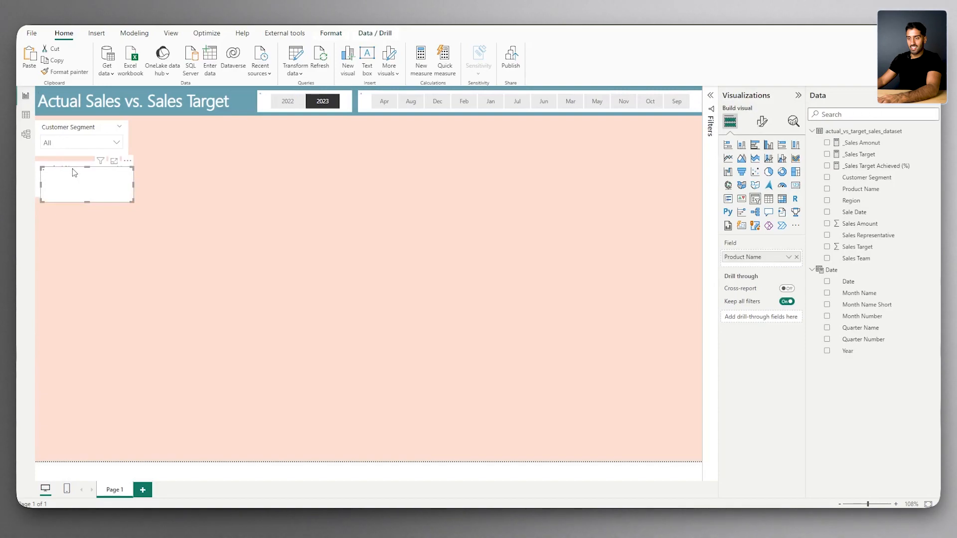
{"action": "left_click_drag", "start_coordinate": [73, 169], "coordinate": [82, 461]}
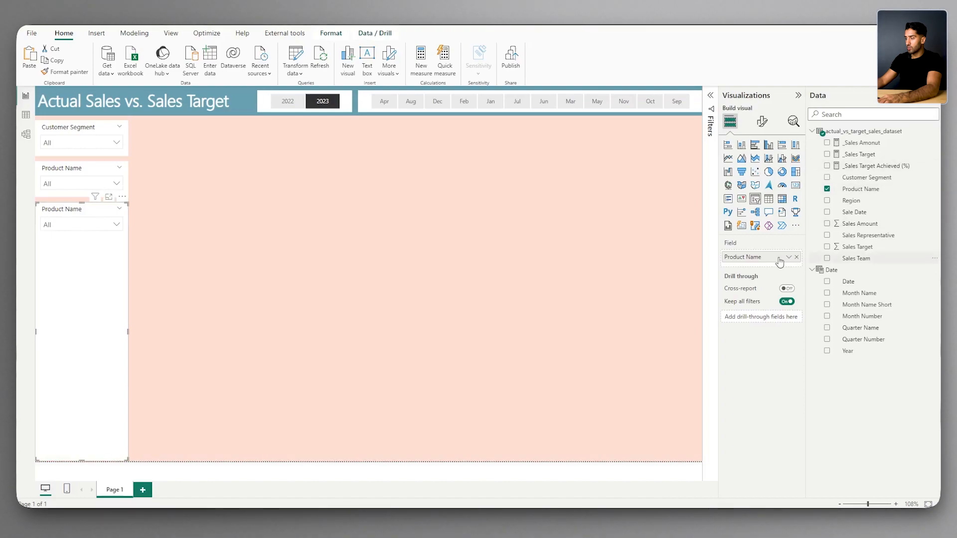
- Replace the tall slicer's field with Sales Team and set its style to Vertical list
{"action": "left_click_drag", "start_coordinate": [780, 262], "coordinate": [772, 263]}
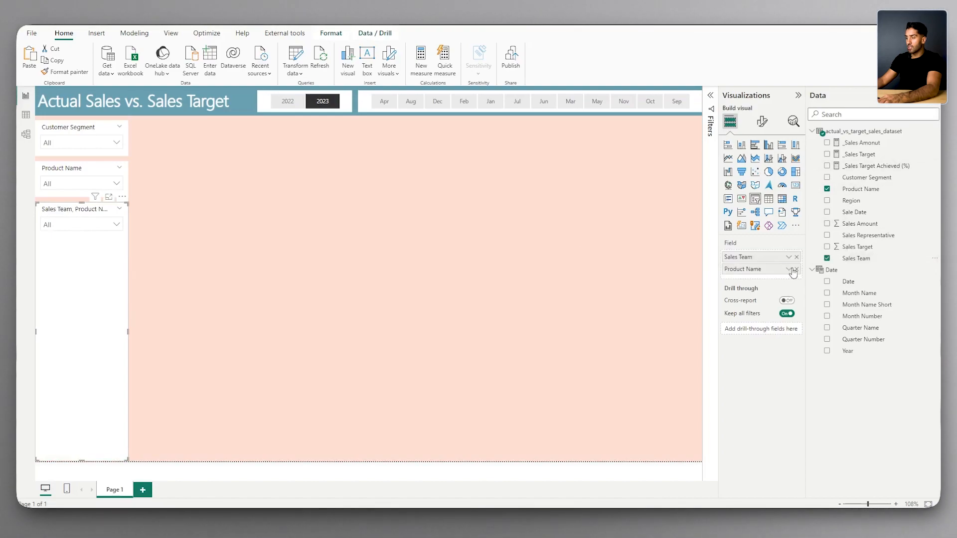
{"action": "left_click", "coordinate": [796, 270]}
{"action": "left_click", "coordinate": [763, 125]}
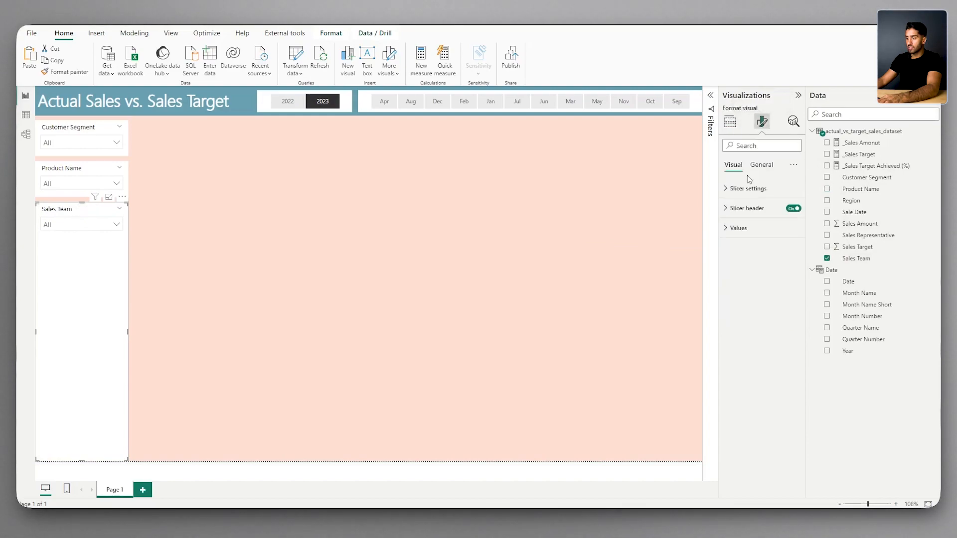
{"action": "left_click", "coordinate": [748, 188]}
{"action": "left_click", "coordinate": [765, 237]}
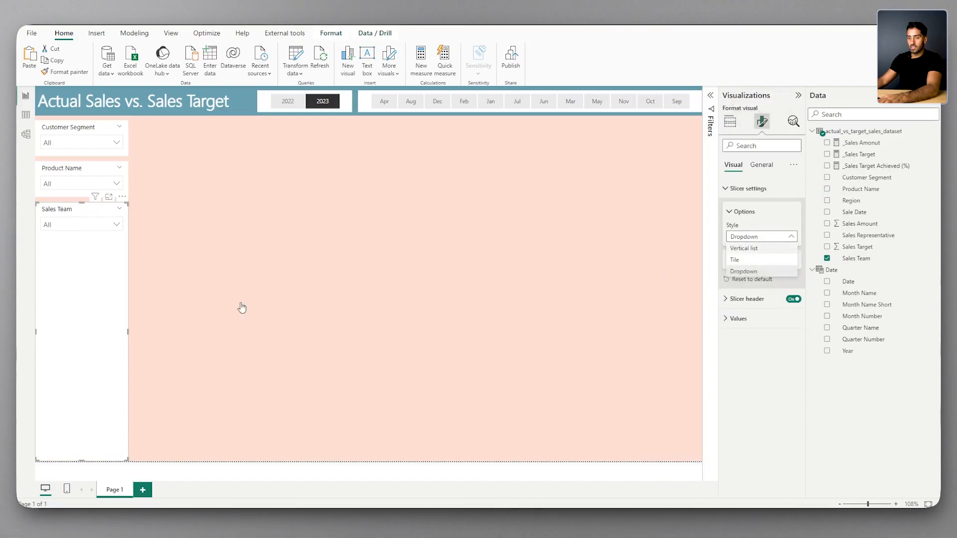
{"action": "key", "text": "ctrl+z"}
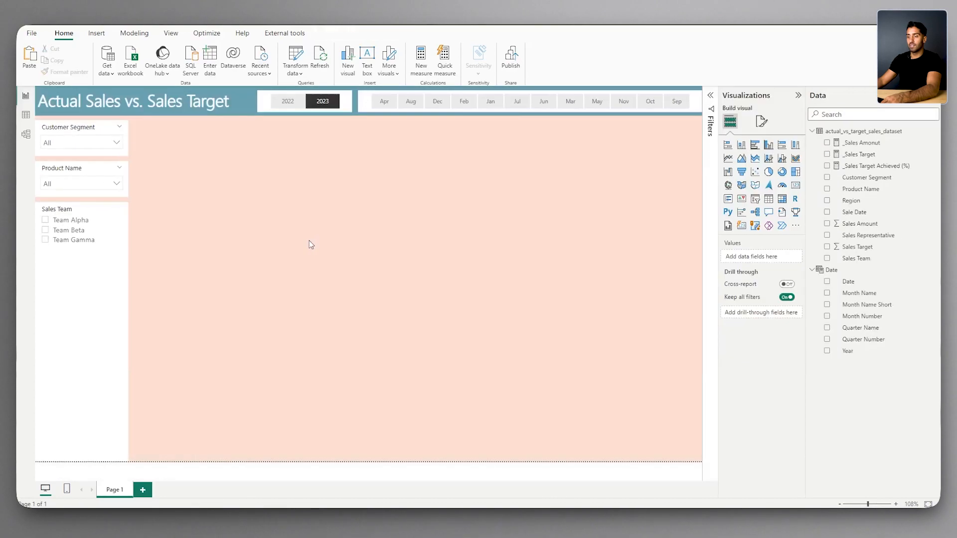
- Add a card visual showing the sales amount measure and correct the measure's name to _Sales Amount
{"action": "left_click", "coordinate": [794, 187]}
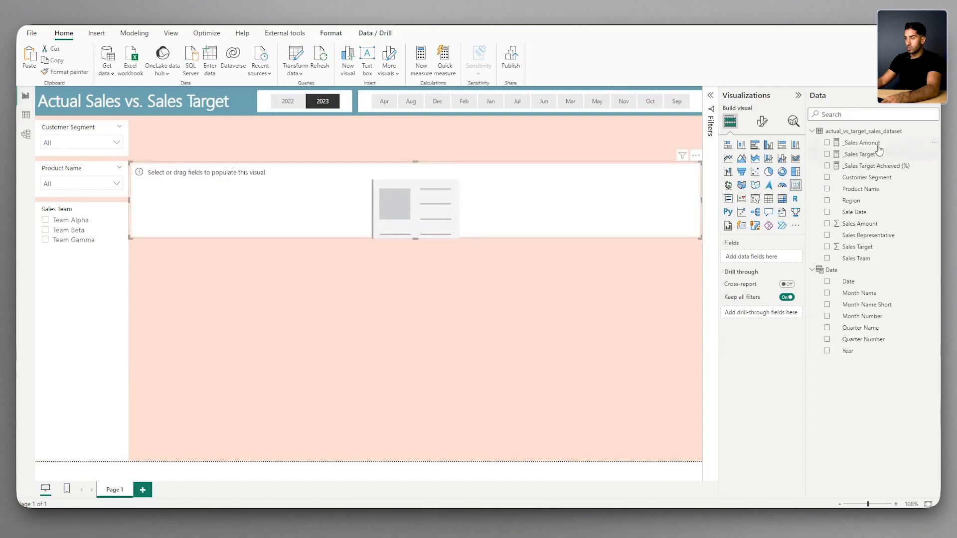
{"action": "left_click_drag", "start_coordinate": [879, 147], "coordinate": [748, 257]}
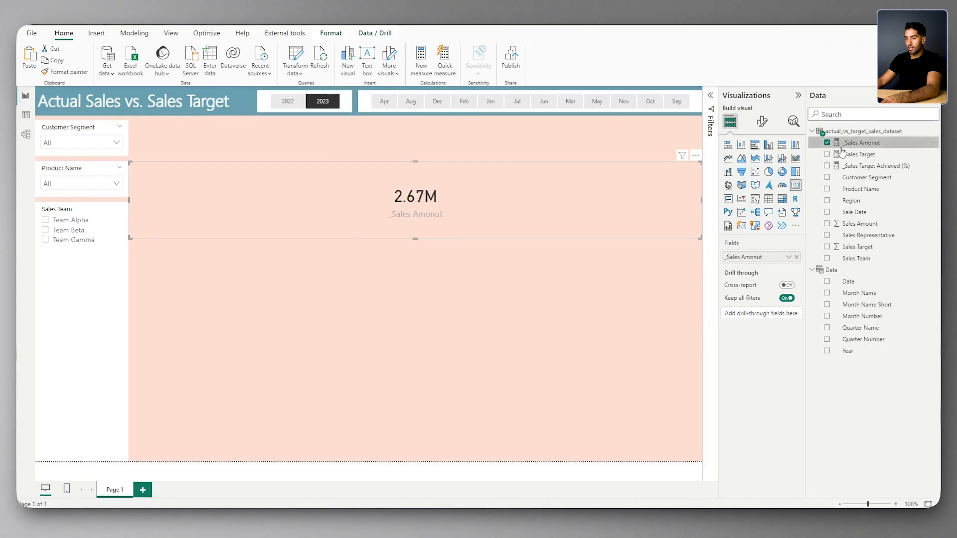
{"action": "double_click", "coordinate": [117, 94]}
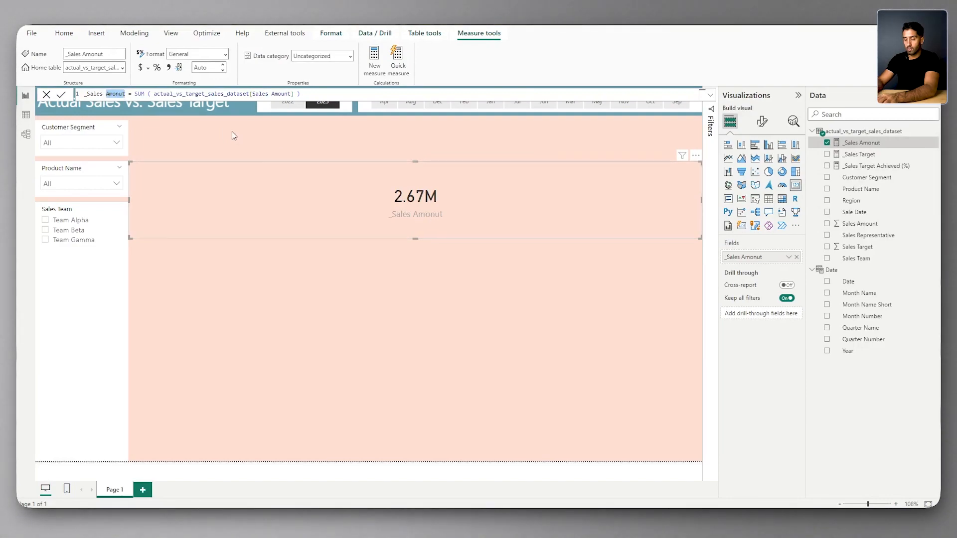
{"action": "type", "text": "Amount"}
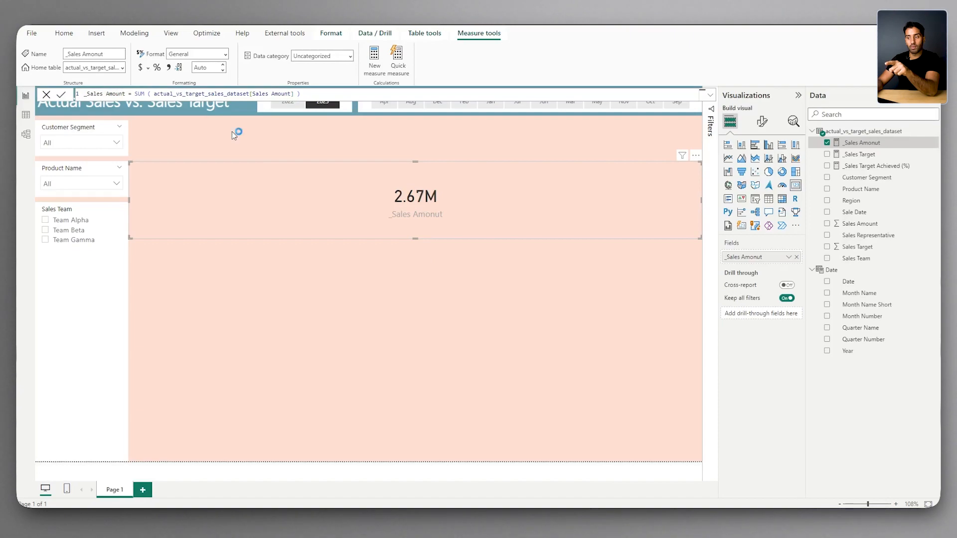
{"action": "key", "text": "Return"}
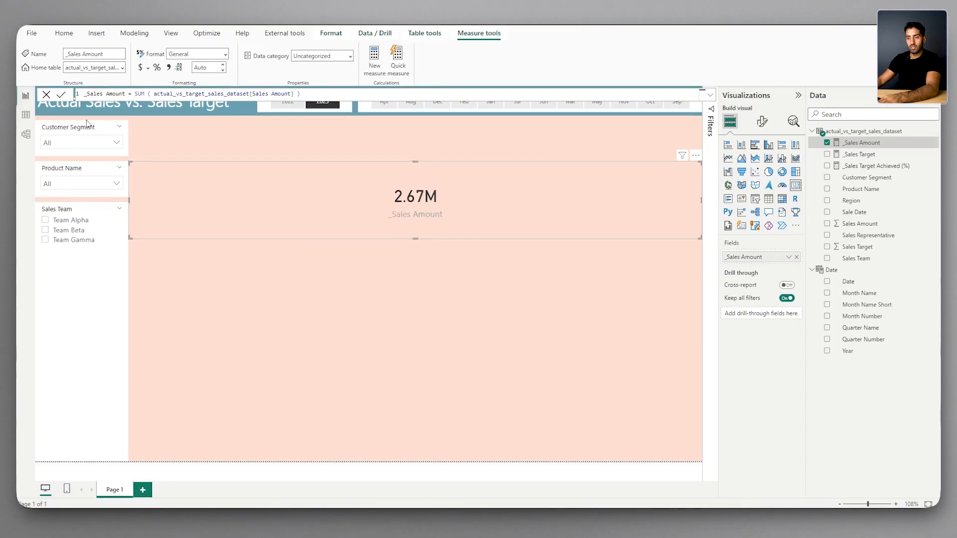
- Turn on the _Sales Amount card's background and set its transparency to 0%
{"action": "left_click", "coordinate": [415, 188]}
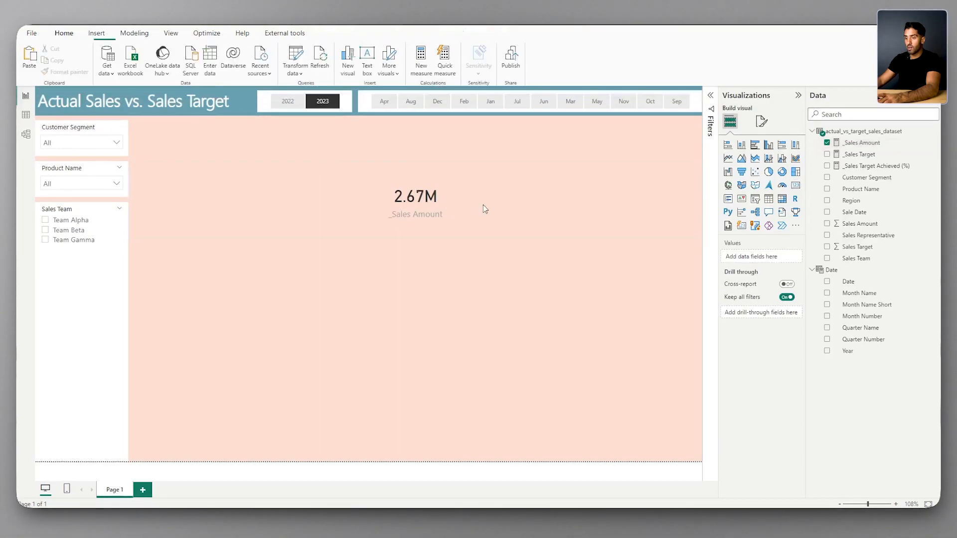
{"action": "left_click", "coordinate": [762, 121]}
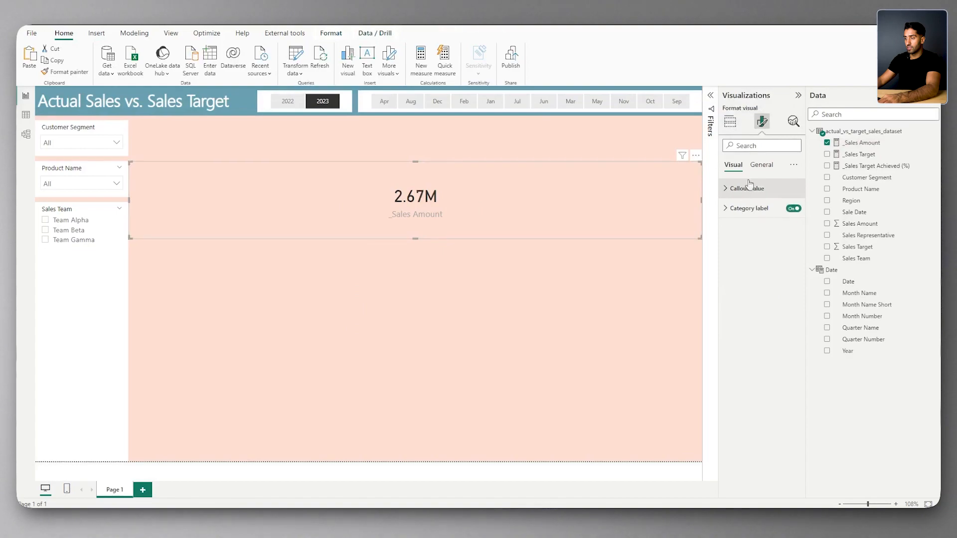
{"action": "left_click", "coordinate": [761, 165]}
{"action": "left_click", "coordinate": [750, 228]}
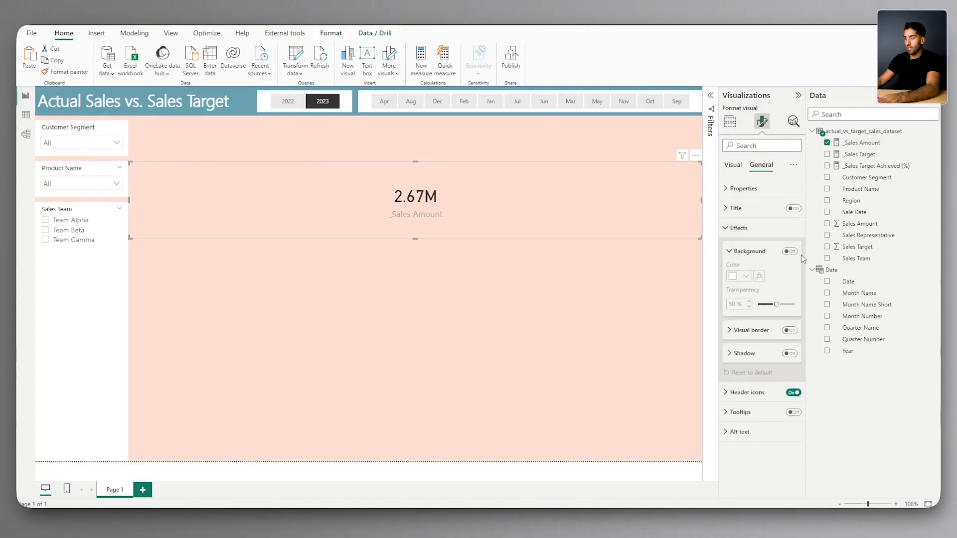
{"action": "left_click", "coordinate": [789, 252]}
{"action": "left_click_drag", "start_coordinate": [775, 303], "coordinate": [758, 304]}
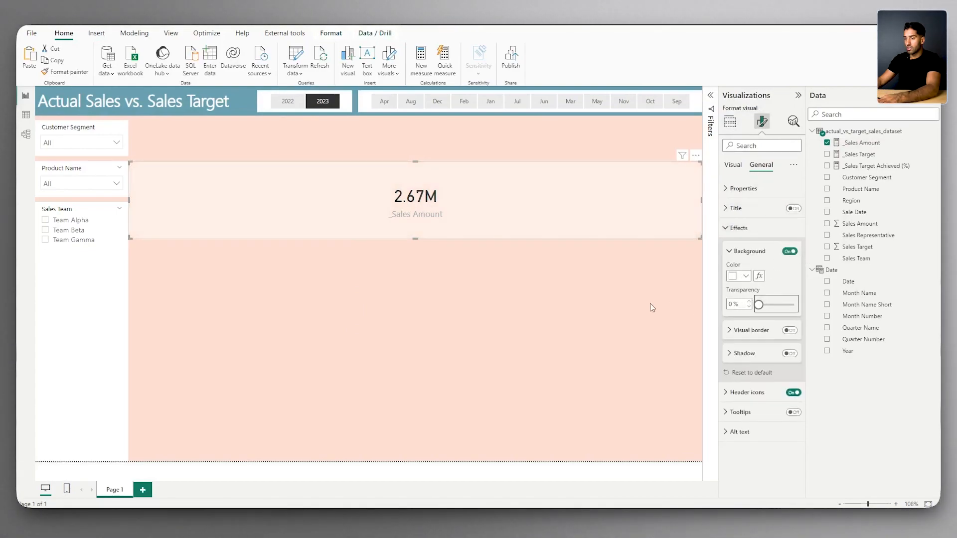
- Shrink the _Sales Amount card to a compact box and place it beside the Customer Segment slicer, just below the banner
{"action": "left_click_drag", "start_coordinate": [701, 200], "coordinate": [371, 210]}
{"action": "left_click_drag", "start_coordinate": [371, 207], "coordinate": [343, 207]}
{"action": "left_click_drag", "start_coordinate": [191, 203], "coordinate": [191, 162]}
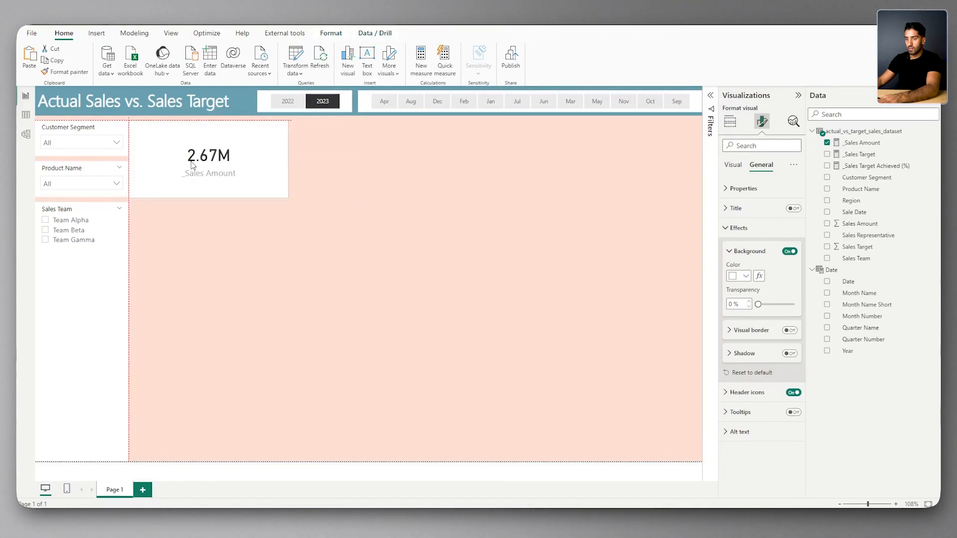
{"action": "key", "text": "Right"}
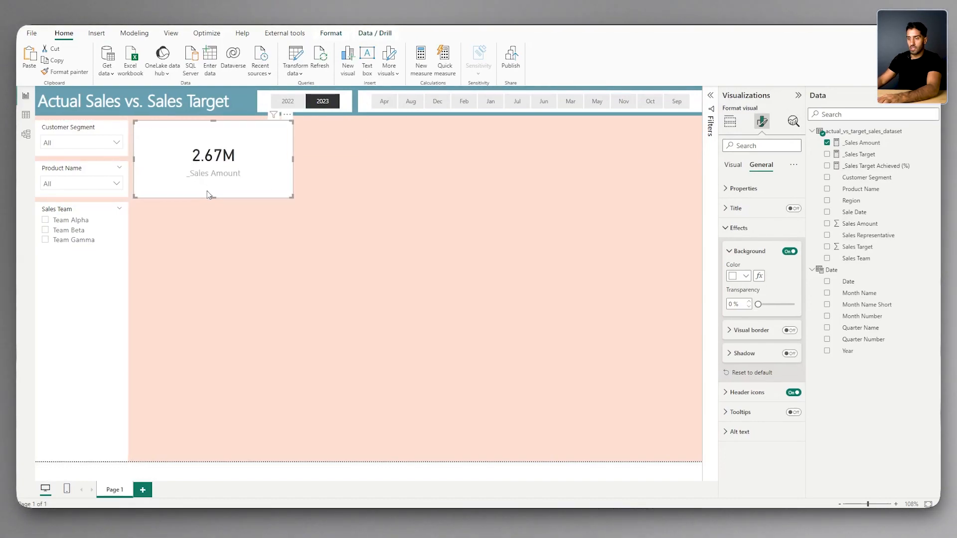
{"action": "left_click_drag", "start_coordinate": [214, 198], "coordinate": [223, 161]}
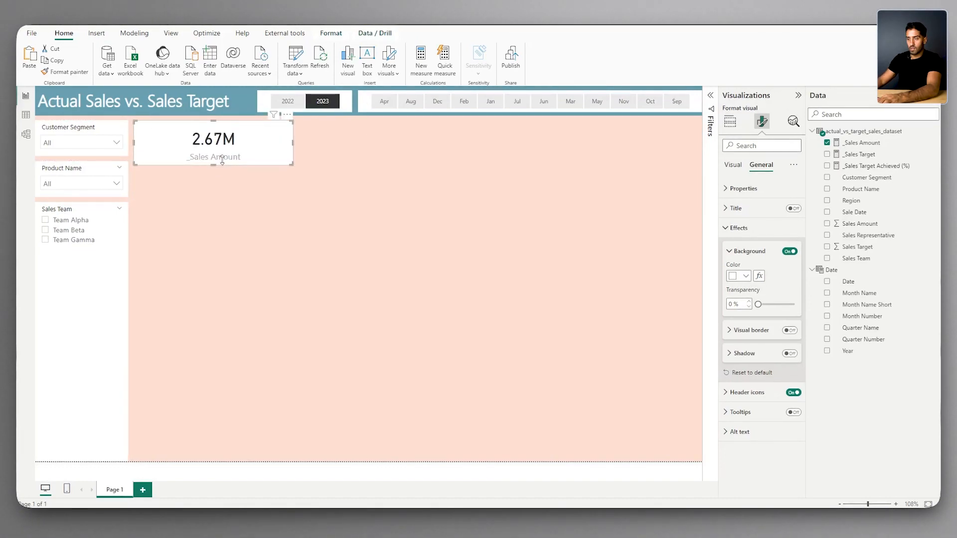
{"action": "mouse_move", "coordinate": [289, 146]}
{"action": "left_mouse_down"}
{"action": "mouse_move", "coordinate": [234, 152]}
{"action": "mouse_move", "coordinate": [293, 150]}
{"action": "left_mouse_up"}
- Duplicate the _Sales Amount card beside the original and change the copy's measure to _Sales Target
{"action": "key", "text": "ctrl+c"}
{"action": "key", "text": "ctrl+v"}
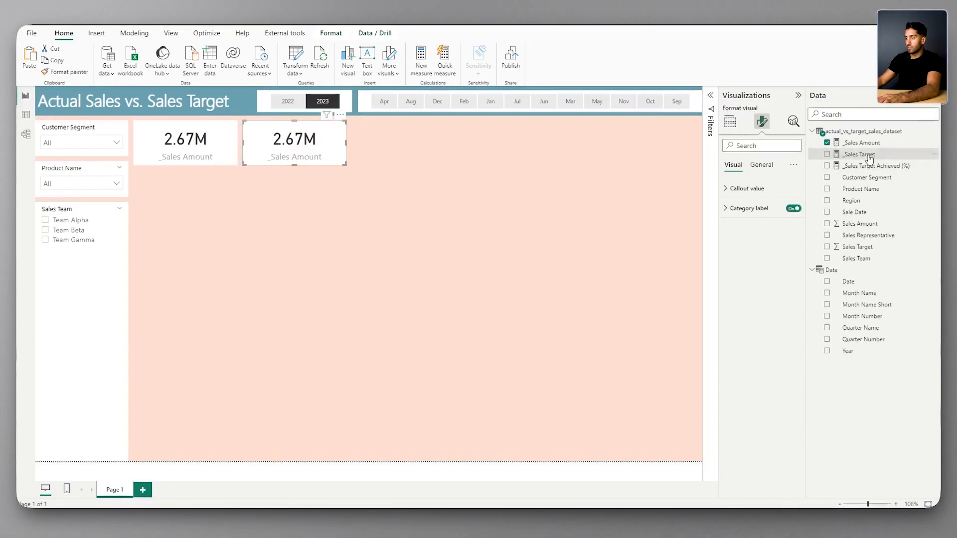
{"action": "left_click", "coordinate": [731, 122]}
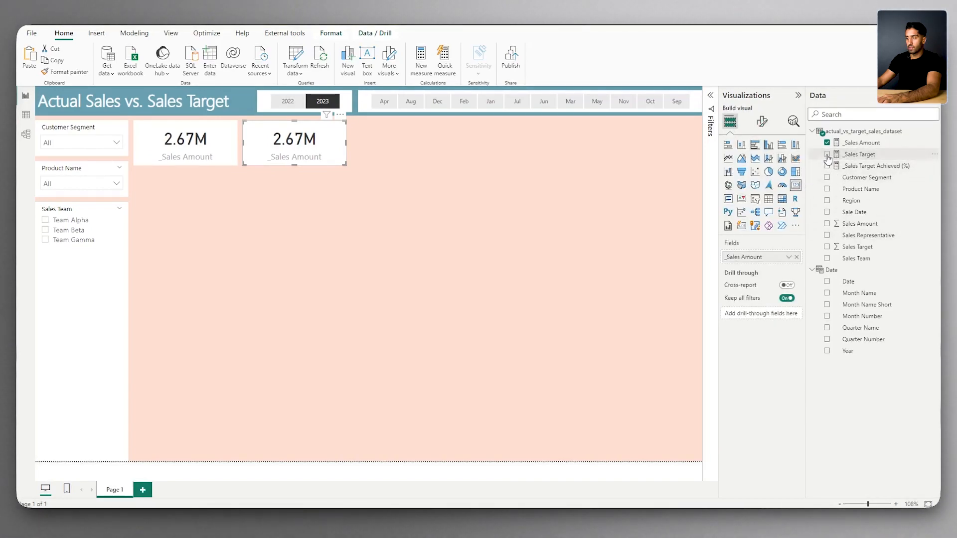
{"action": "left_click", "coordinate": [826, 156]}
{"action": "left_click", "coordinate": [814, 166]}
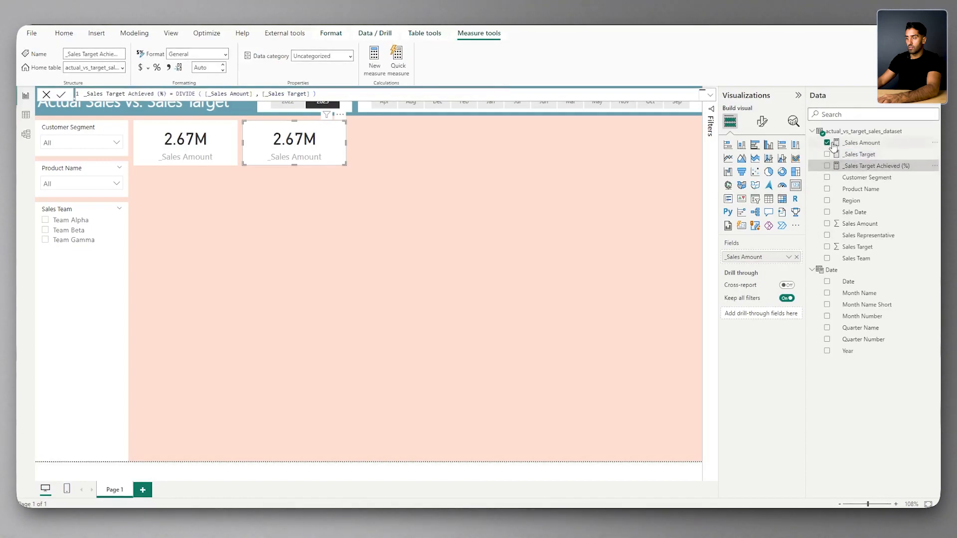
{"action": "left_click", "coordinate": [826, 143]}
{"action": "left_click", "coordinate": [827, 155]}
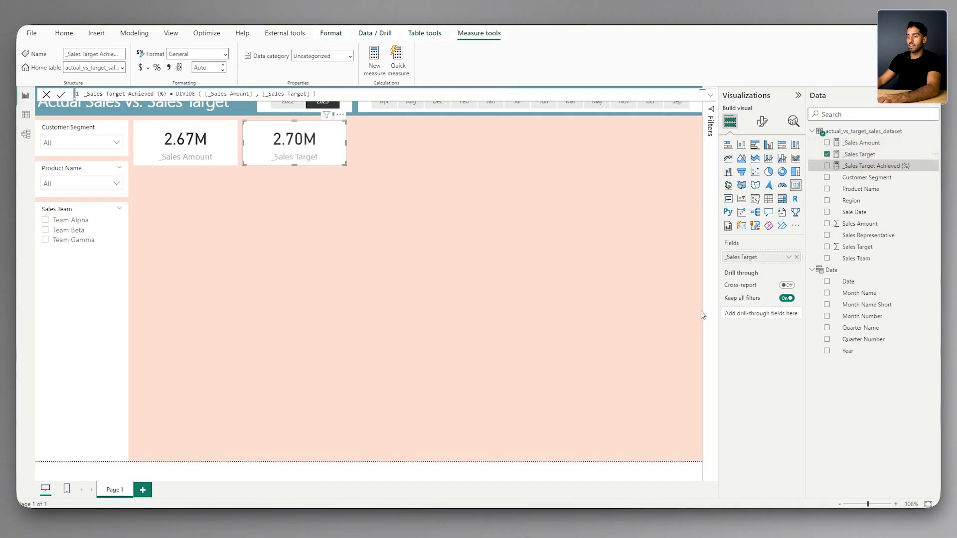
{"action": "left_click", "coordinate": [300, 139]}
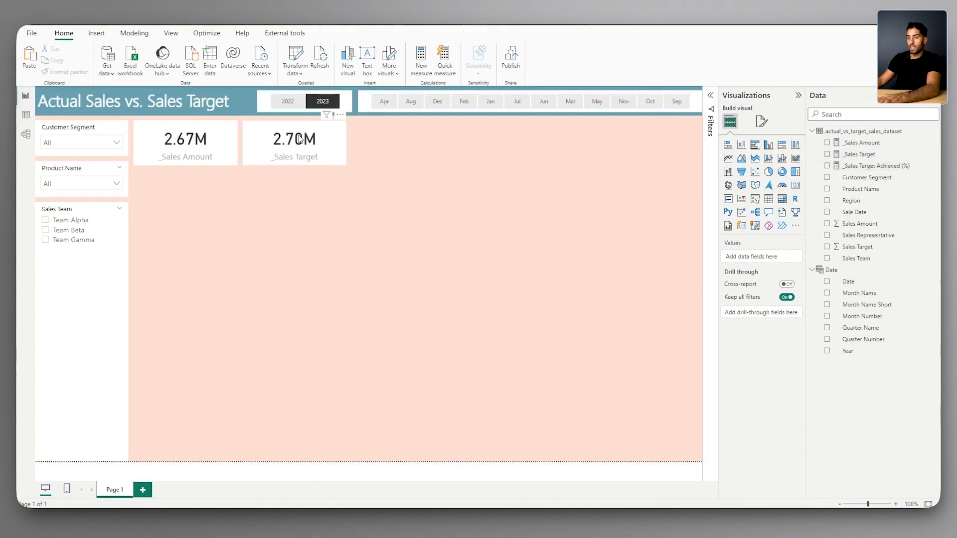
- Place a copied card below the two KPI cards, widen it to span both, and show _Sales Target Achieved (%) in it
{"action": "left_click_drag", "start_coordinate": [309, 164], "coordinate": [205, 213]}
{"action": "key", "text": "shift+Down"}
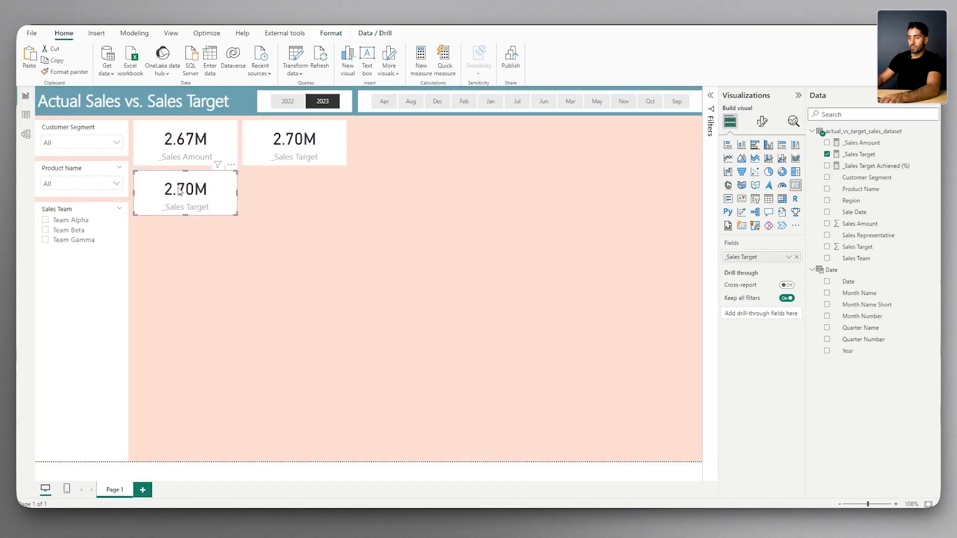
{"action": "left_click_drag", "start_coordinate": [236, 193], "coordinate": [346, 199]}
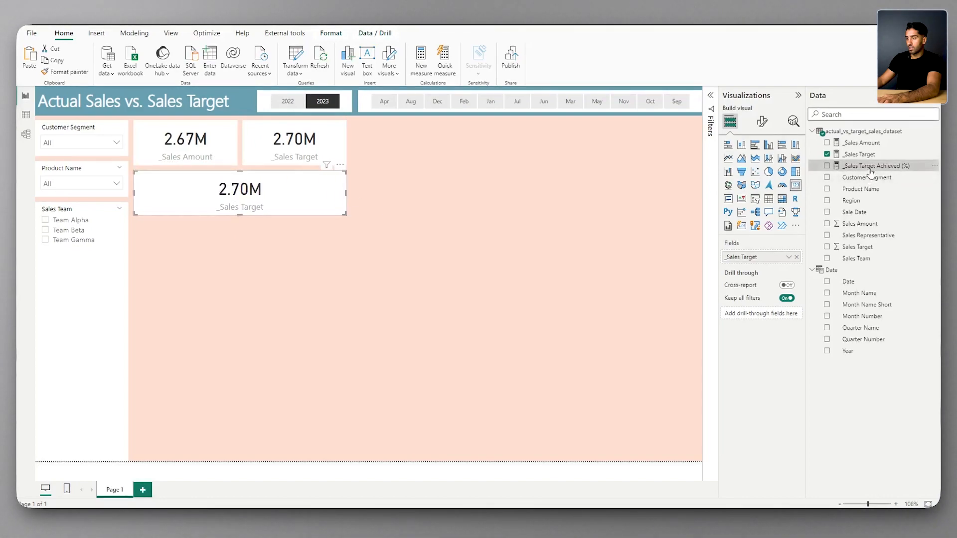
{"action": "left_click_drag", "start_coordinate": [872, 165], "coordinate": [760, 257]}
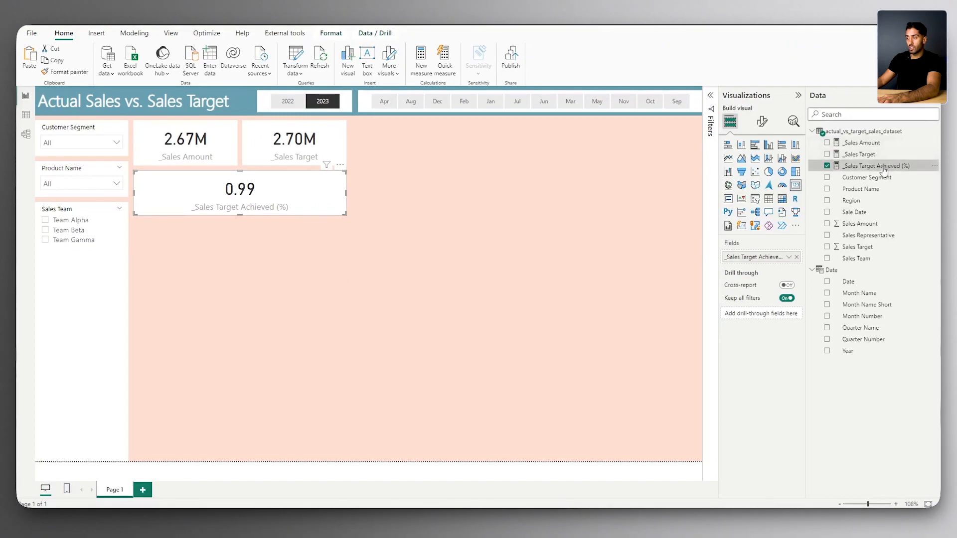
- Format the _Sales Target Achieved (%) measure as a percentage
{"action": "left_click", "coordinate": [872, 166]}
{"action": "left_click", "coordinate": [157, 68]}
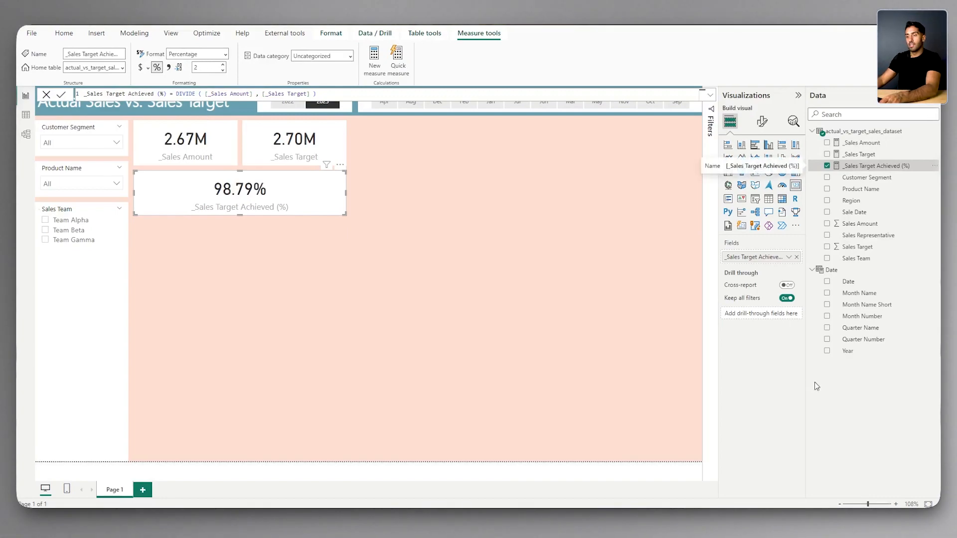
{"action": "left_click", "coordinate": [607, 323]}
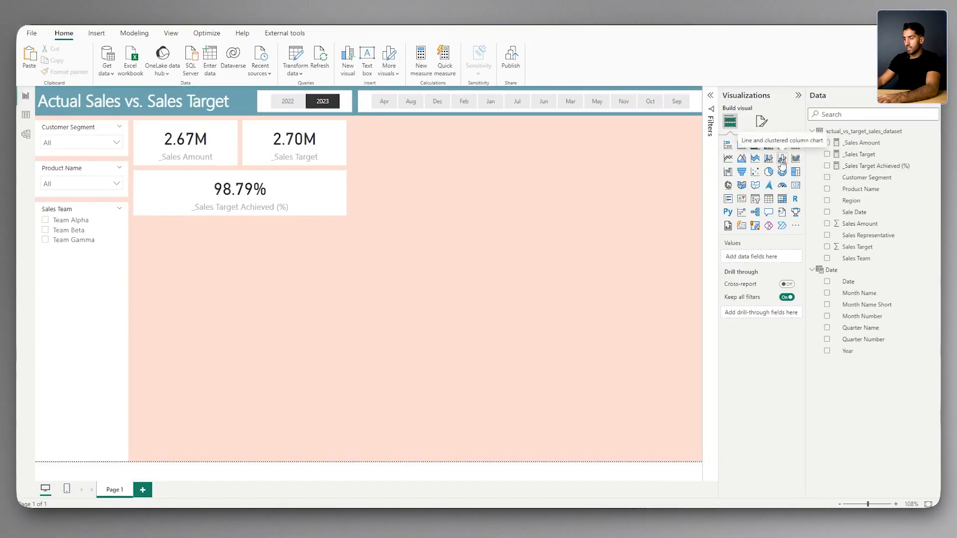
- Add a line and clustered column chart and fit it between the KPI cards and the page edge, level with the cards' height
{"action": "left_click", "coordinate": [782, 158]}
{"action": "left_click_drag", "start_coordinate": [413, 205], "coordinate": [413, 154]}
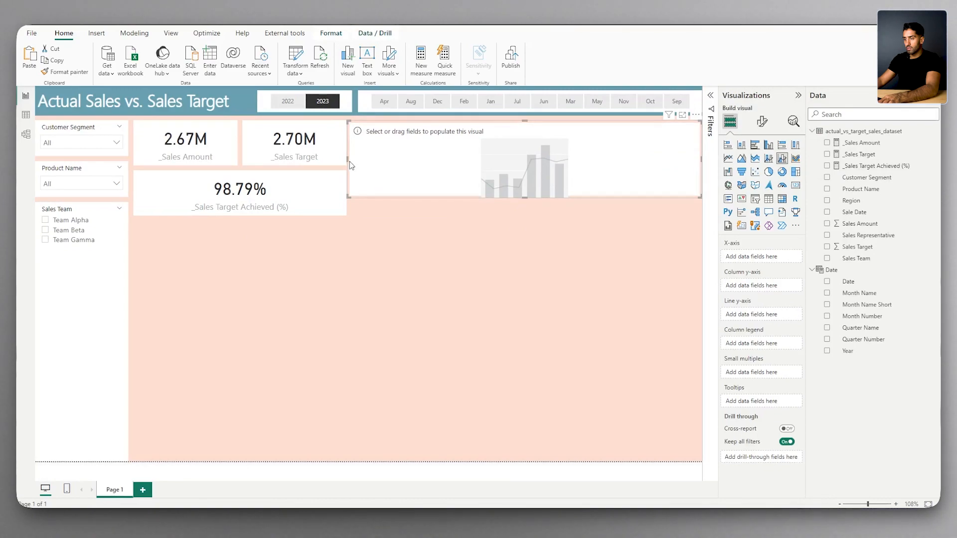
{"action": "left_click_drag", "start_coordinate": [349, 164], "coordinate": [353, 164]}
{"action": "left_click_drag", "start_coordinate": [524, 197], "coordinate": [526, 216]}
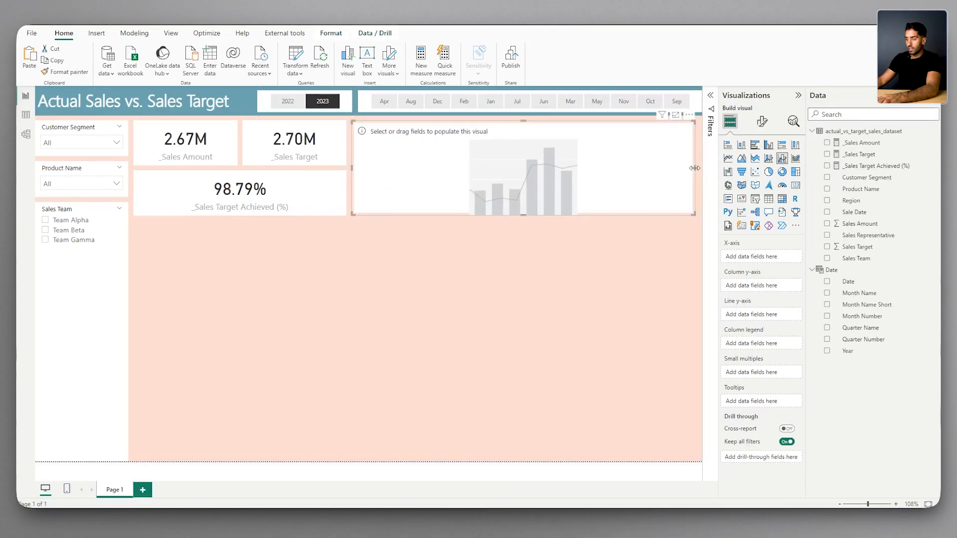
{"action": "left_click_drag", "start_coordinate": [694, 168], "coordinate": [701, 168]}
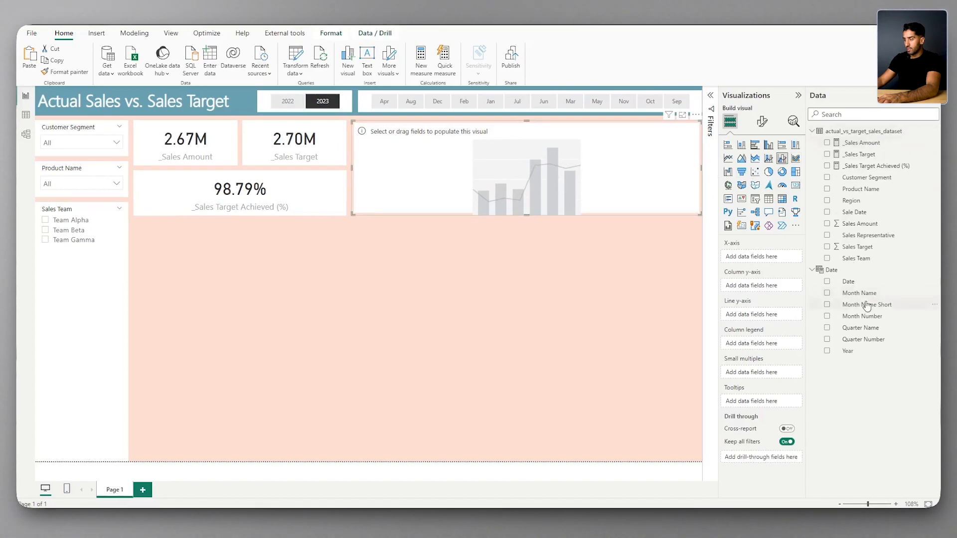
- Chart _Sales Amount and _Sales Target as columns and _Sales Target Achieved (%) as the line, with Month Name Short on the X-axis
{"action": "left_click_drag", "start_coordinate": [868, 305], "coordinate": [761, 257]}
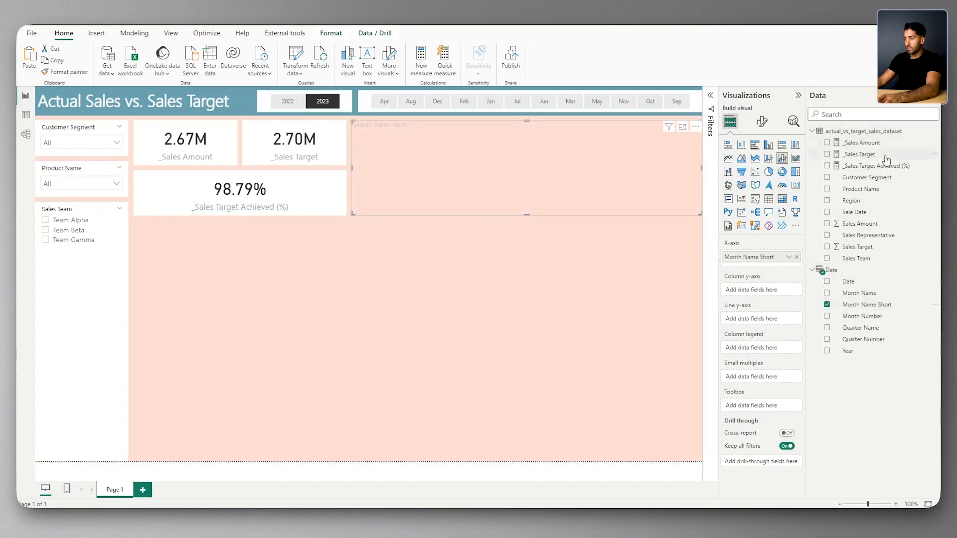
{"action": "left_click_drag", "start_coordinate": [867, 150], "coordinate": [763, 290]}
{"action": "left_click_drag", "start_coordinate": [866, 154], "coordinate": [767, 299]}
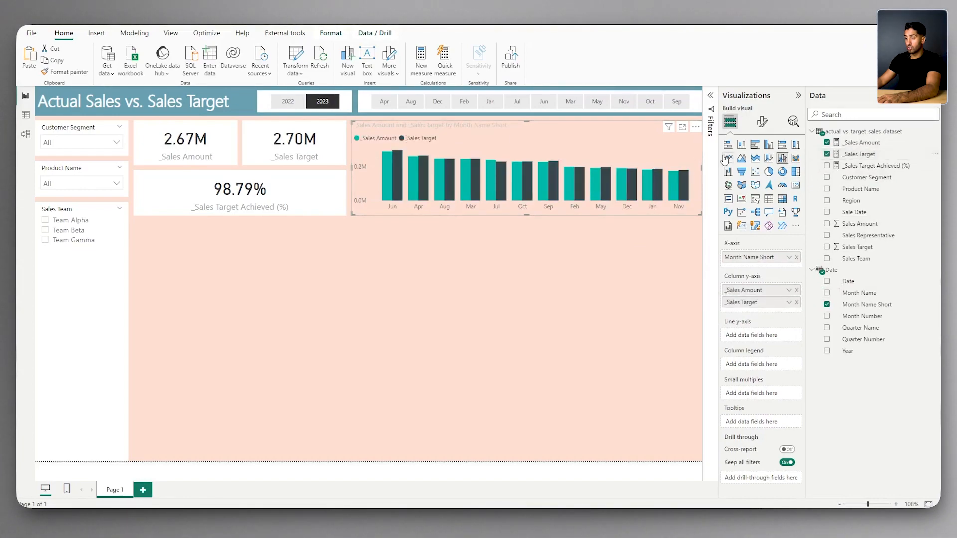
{"action": "left_click_drag", "start_coordinate": [888, 172], "coordinate": [753, 338]}
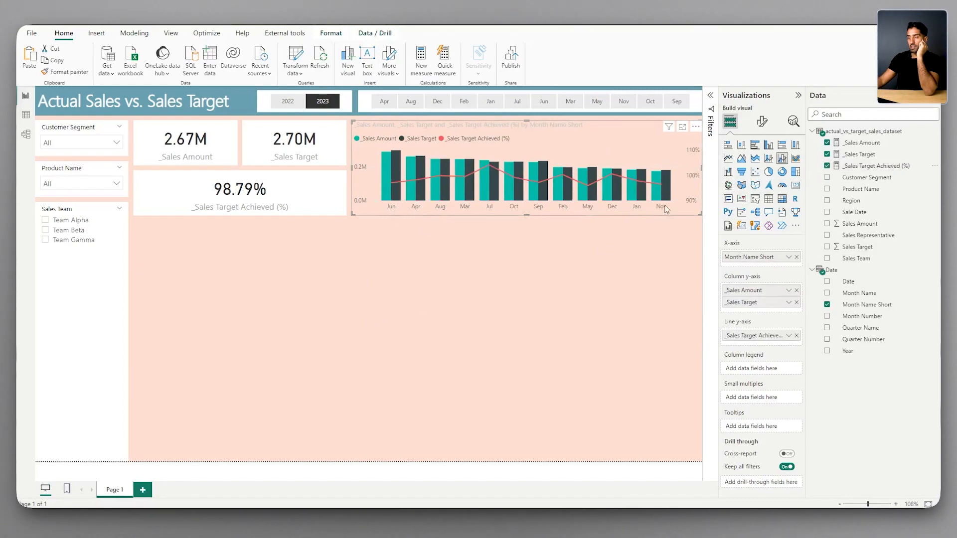
- Turn on the combo chart's background and set its transparency to 0%
{"action": "left_click", "coordinate": [761, 131]}
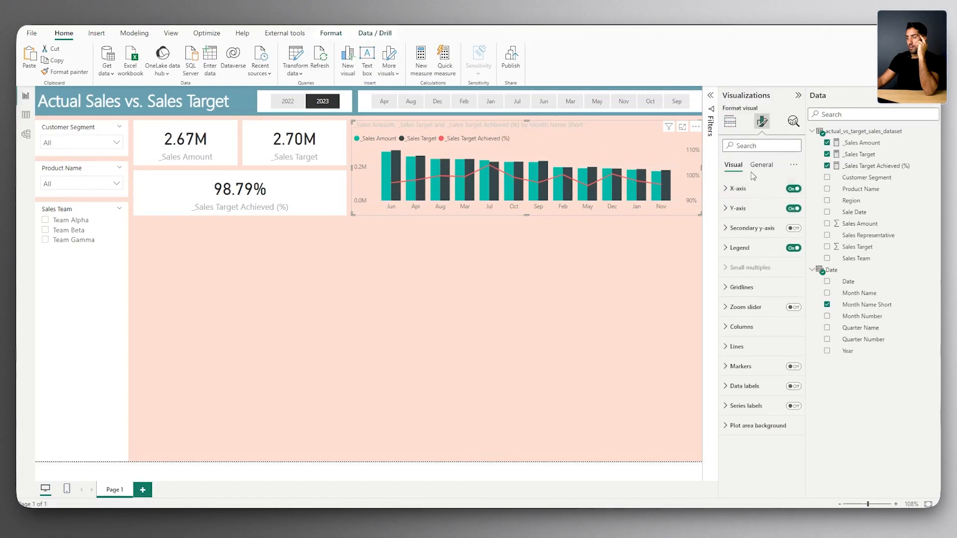
{"action": "left_click", "coordinate": [761, 165]}
{"action": "left_click", "coordinate": [740, 228]}
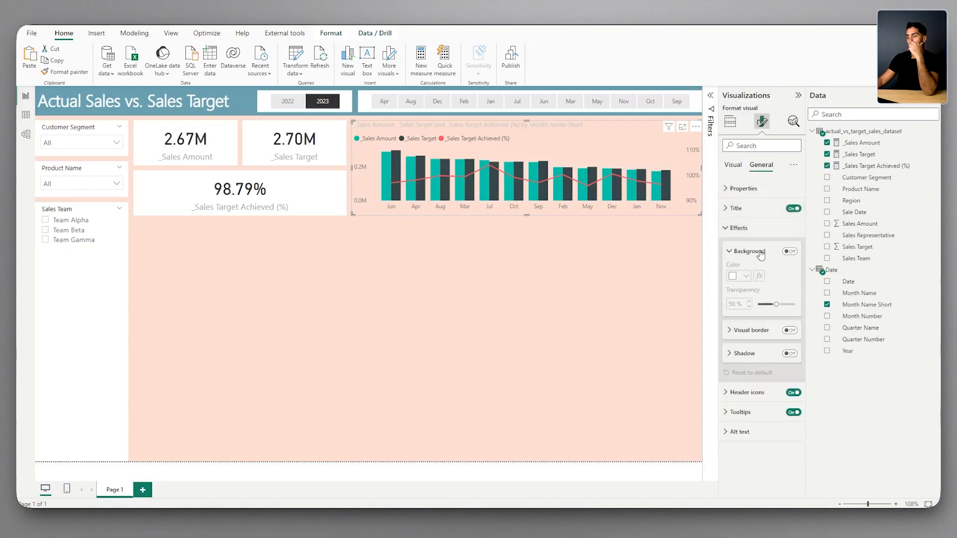
{"action": "left_click_drag", "start_coordinate": [794, 304], "coordinate": [529, 312]}
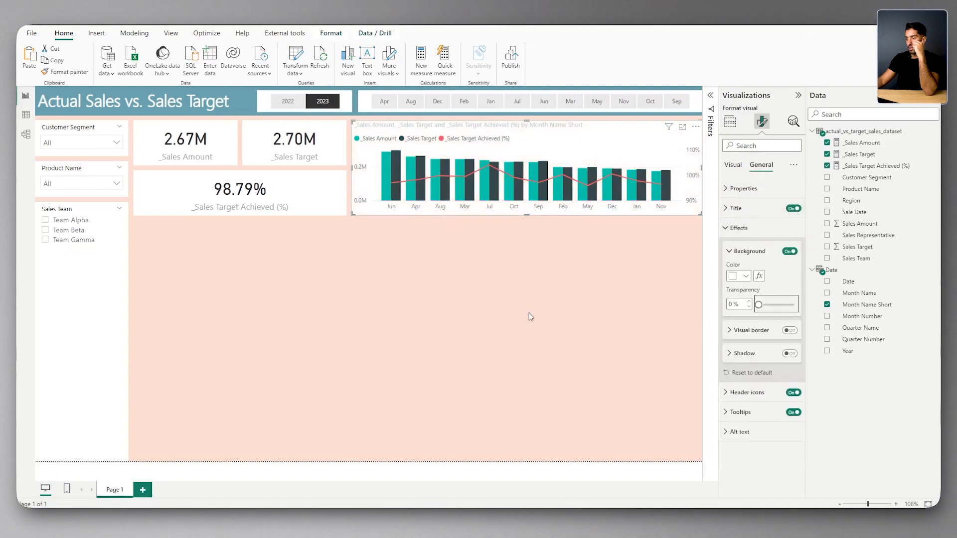
{"action": "left_click", "coordinate": [737, 226]}
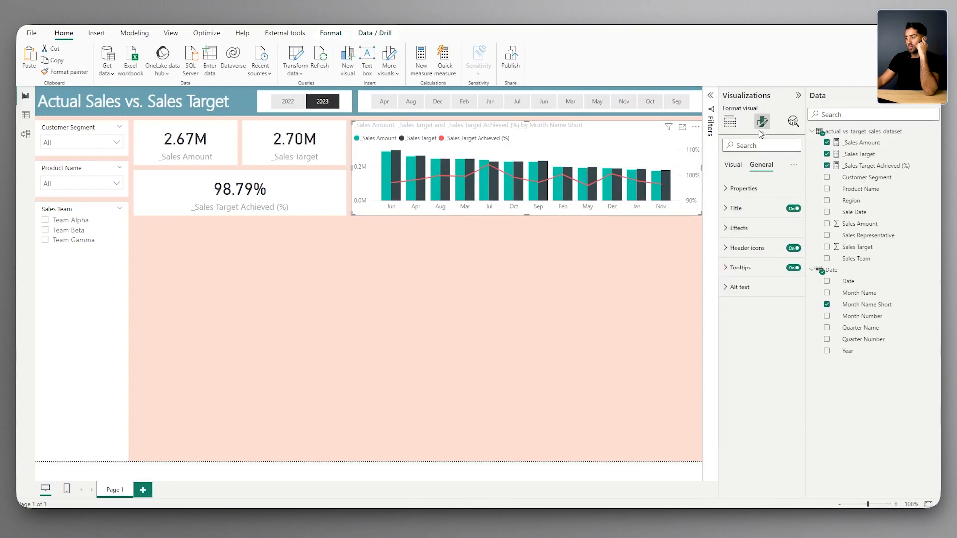
- Sort the Date table's Month Name Short column by Month Number
{"action": "left_click", "coordinate": [865, 307]}
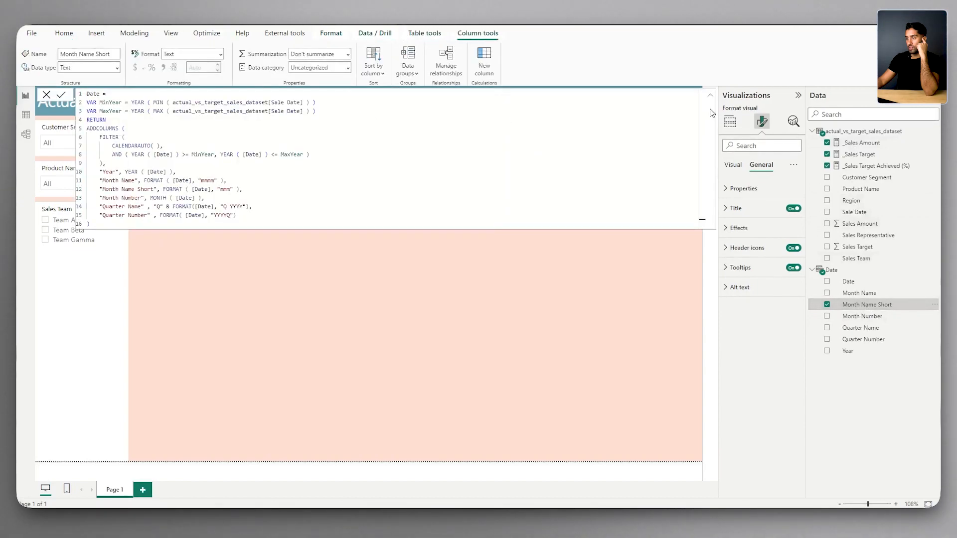
{"action": "left_click", "coordinate": [710, 95]}
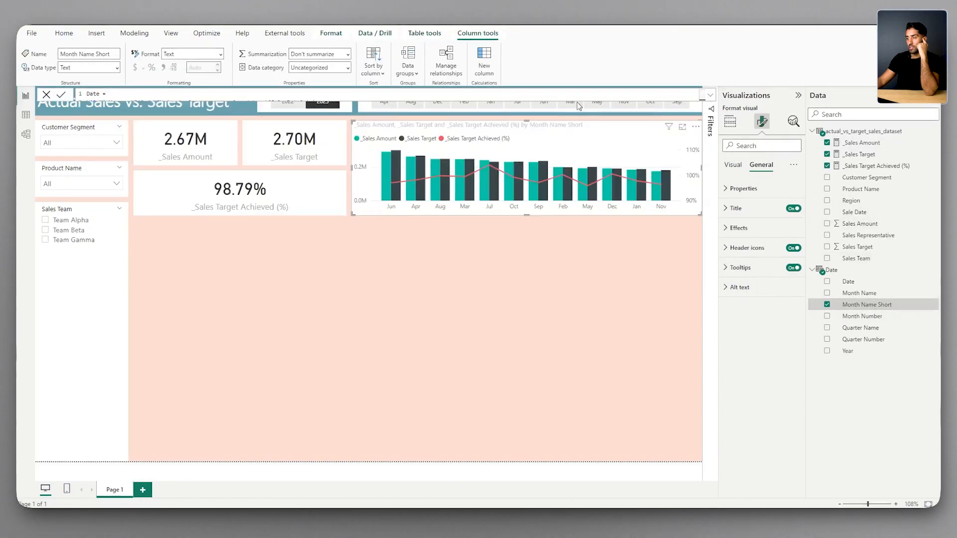
{"action": "left_click", "coordinate": [546, 345]}
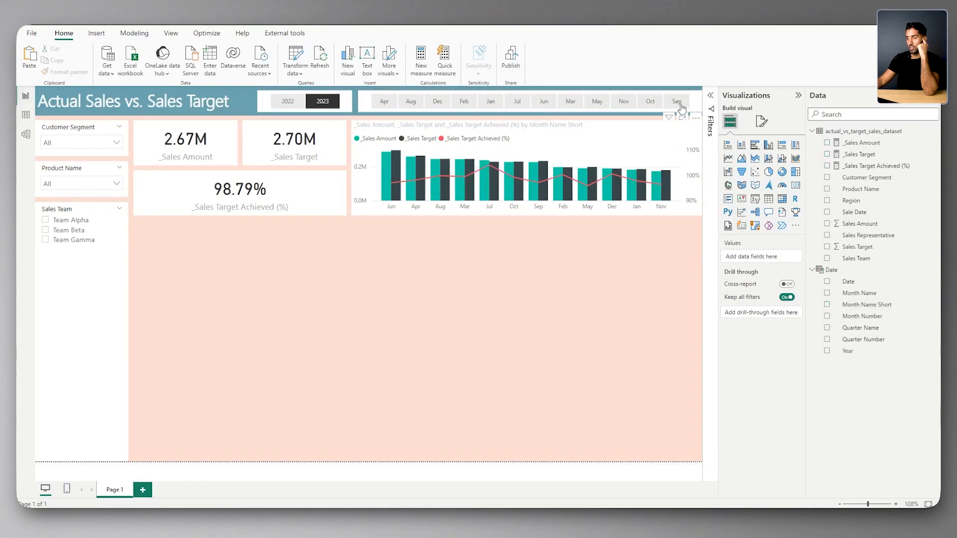
{"action": "left_click", "coordinate": [864, 307]}
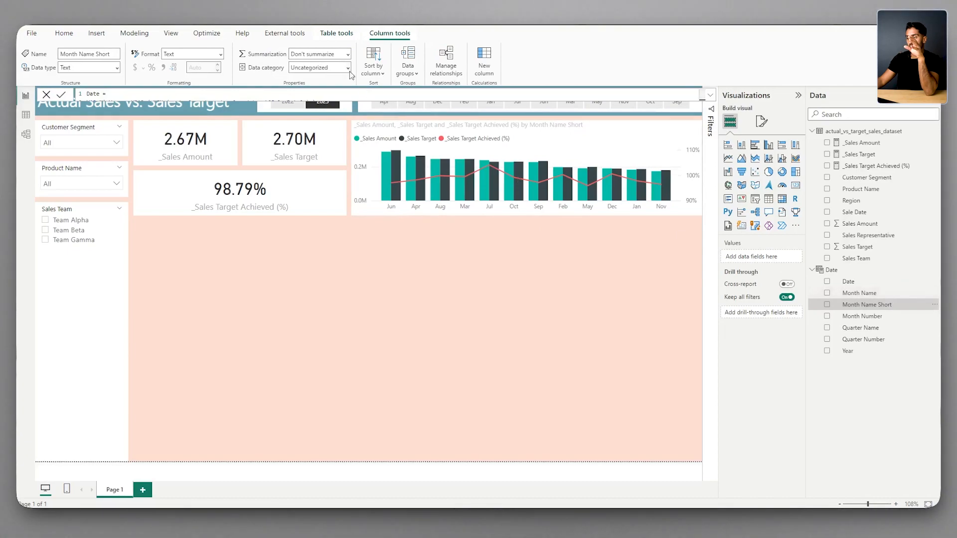
{"action": "left_click", "coordinate": [373, 65]}
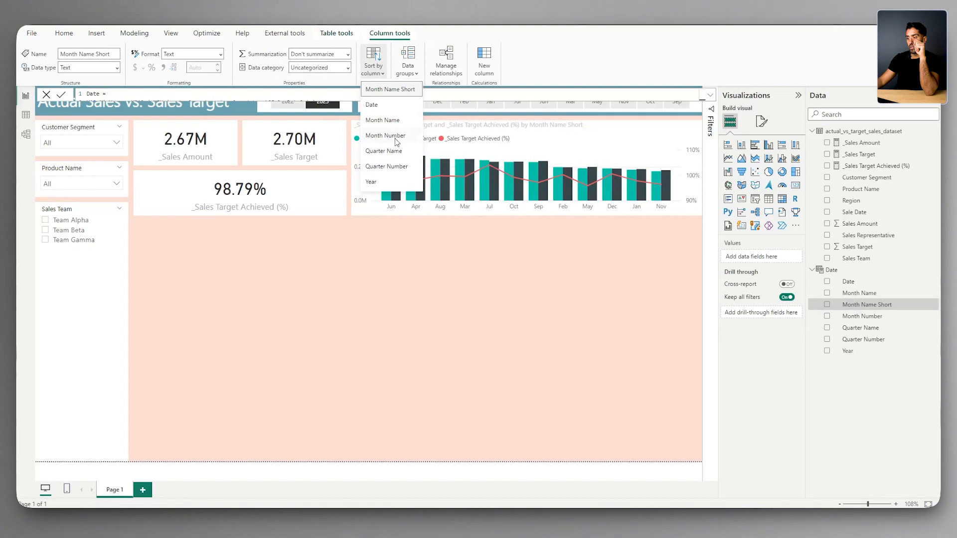
{"action": "left_click", "coordinate": [394, 135]}
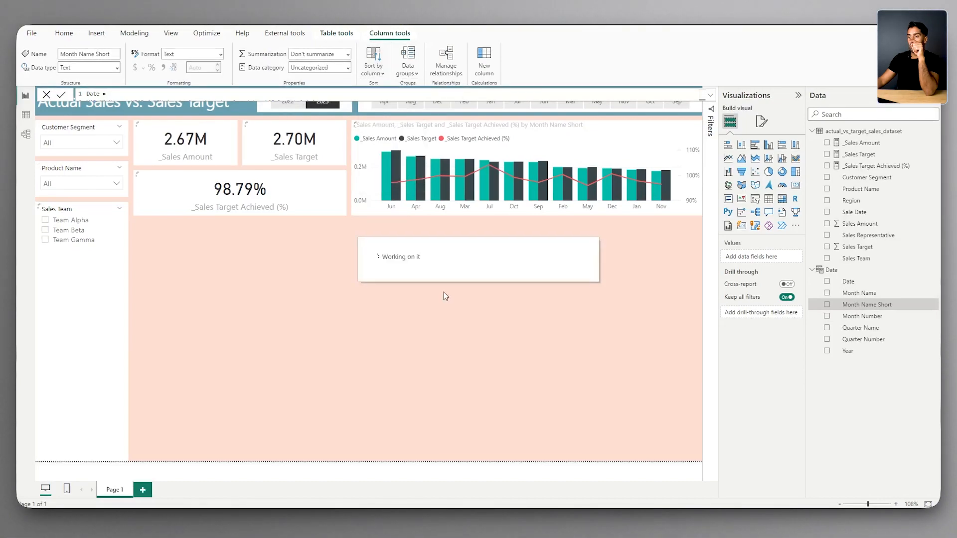
{"action": "left_click", "coordinate": [419, 301]}
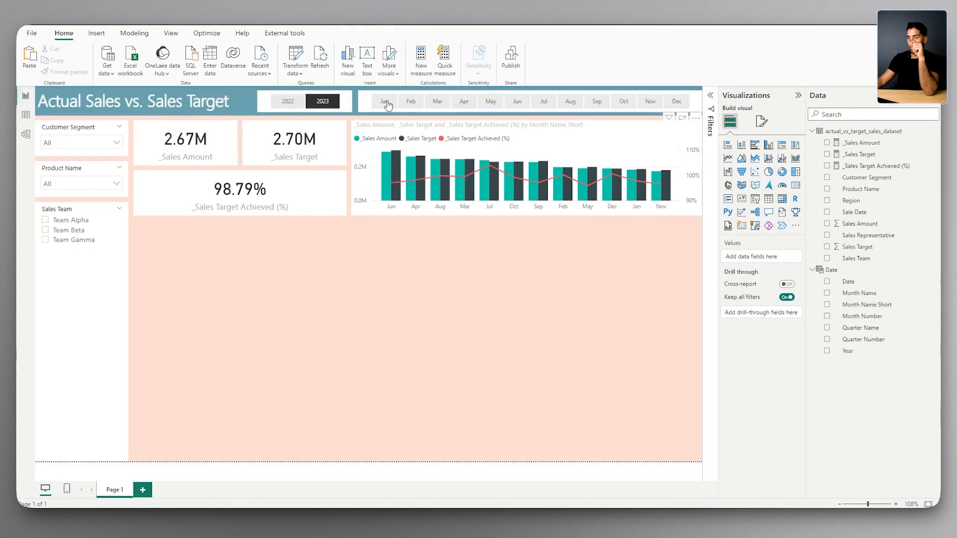
- Sort the combo chart's axis by Month Name Short in ascending order
{"action": "left_click", "coordinate": [696, 128]}
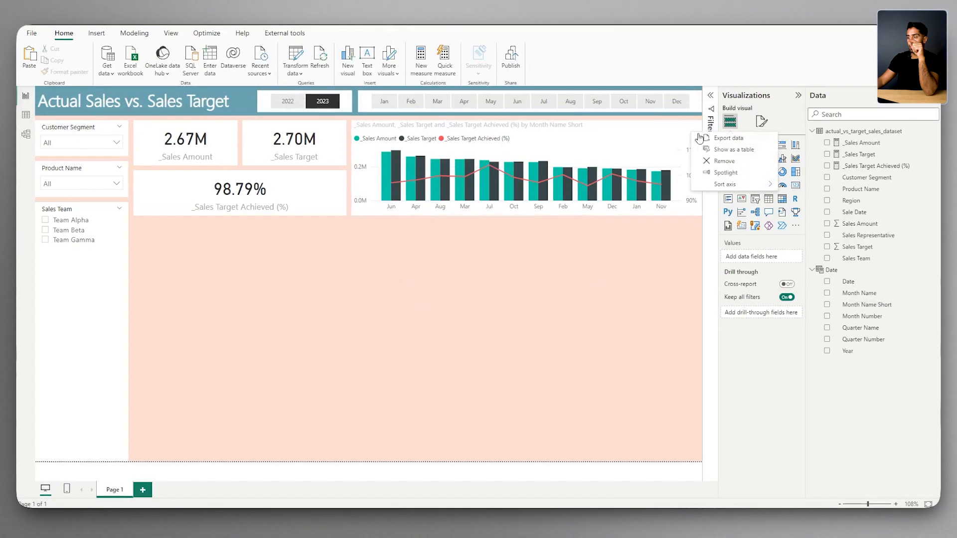
{"action": "mouse_move", "coordinate": [733, 184]}
{"action": "left_click", "coordinate": [823, 185]}
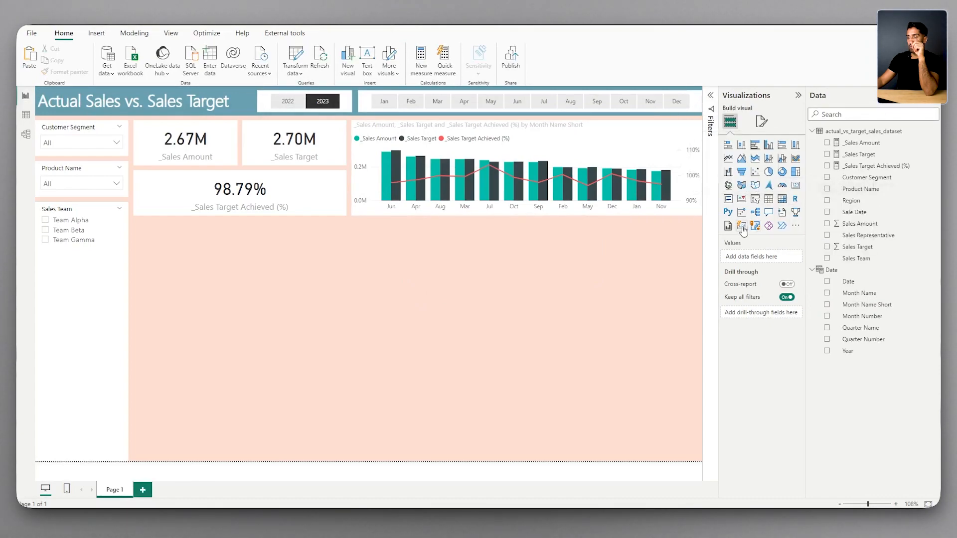
{"action": "left_click", "coordinate": [697, 128]}
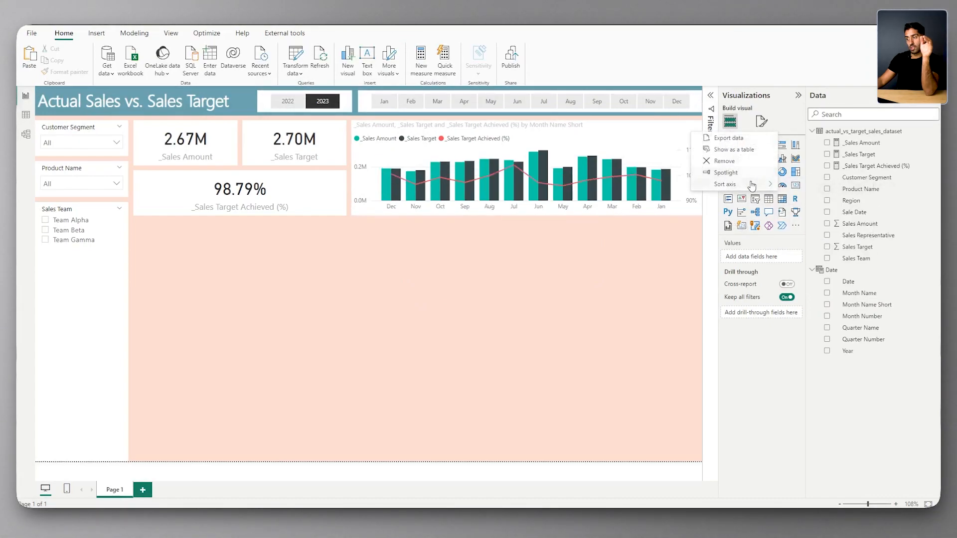
{"action": "mouse_move", "coordinate": [752, 186]}
{"action": "left_click", "coordinate": [820, 243]}
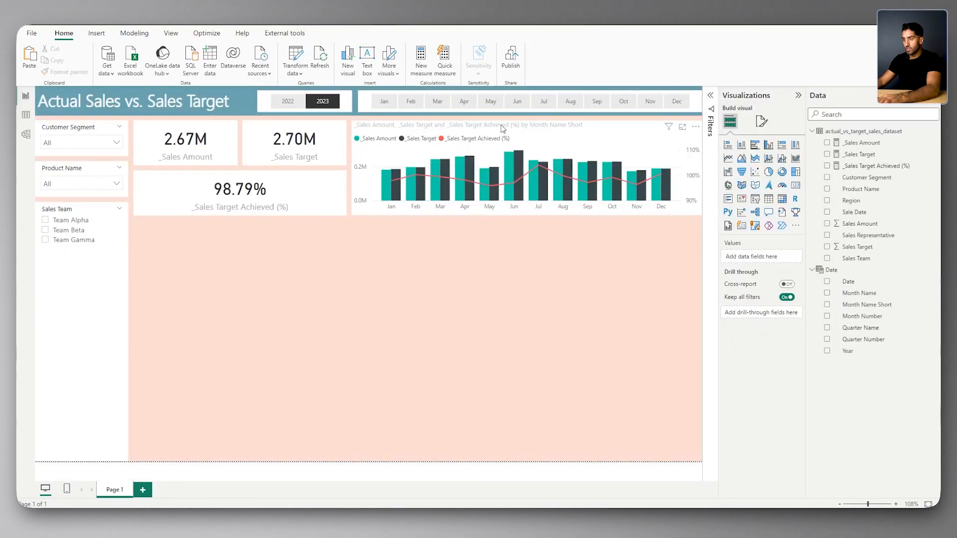
- Duplicate the monthly combo chart below the original and replace the copy's X-axis field with Product Name
{"action": "left_click", "coordinate": [502, 129]}
{"action": "left_click", "coordinate": [551, 278]}
{"action": "left_click", "coordinate": [502, 128]}
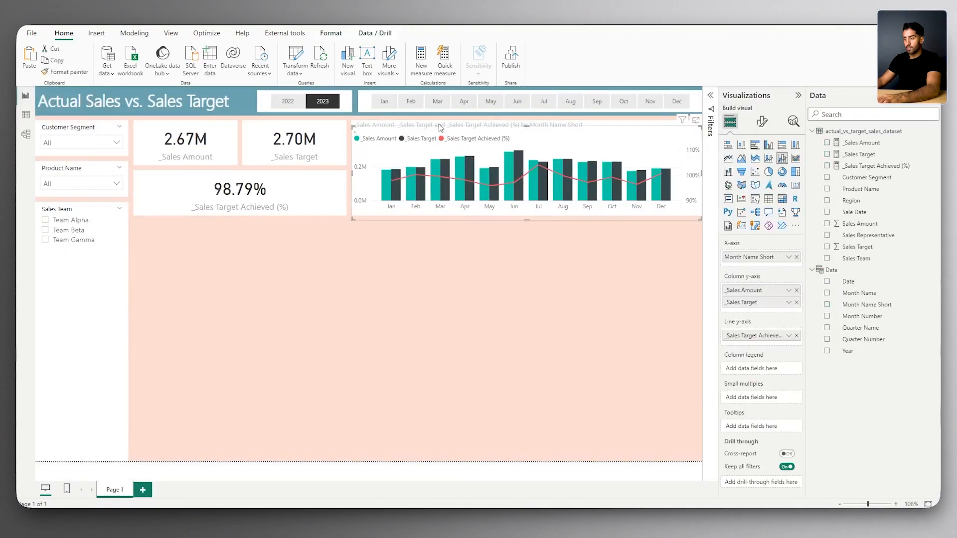
{"action": "key", "text": "ctrl+c"}
{"action": "key", "text": "ctrl+v"}
{"action": "left_click_drag", "start_coordinate": [440, 132], "coordinate": [469, 237]}
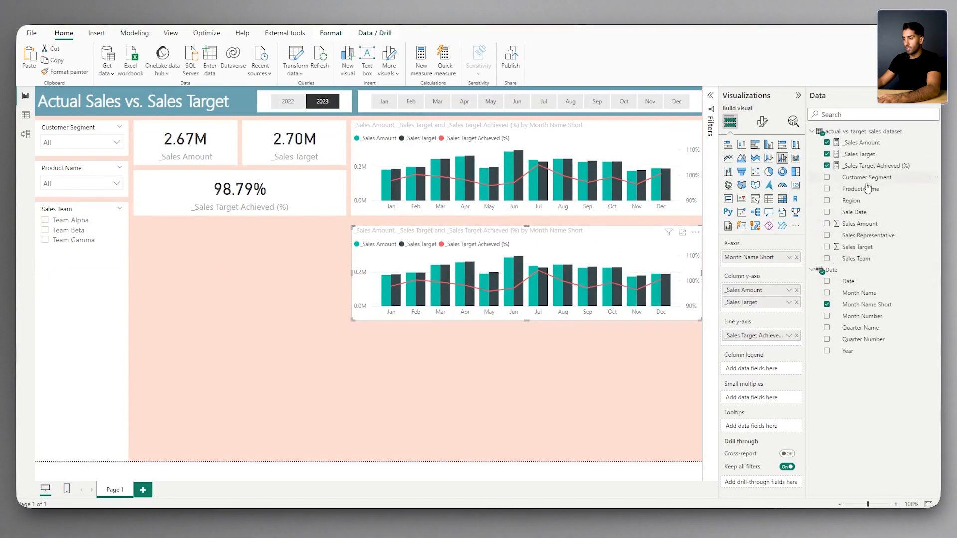
{"action": "left_click_drag", "start_coordinate": [862, 190], "coordinate": [752, 257]}
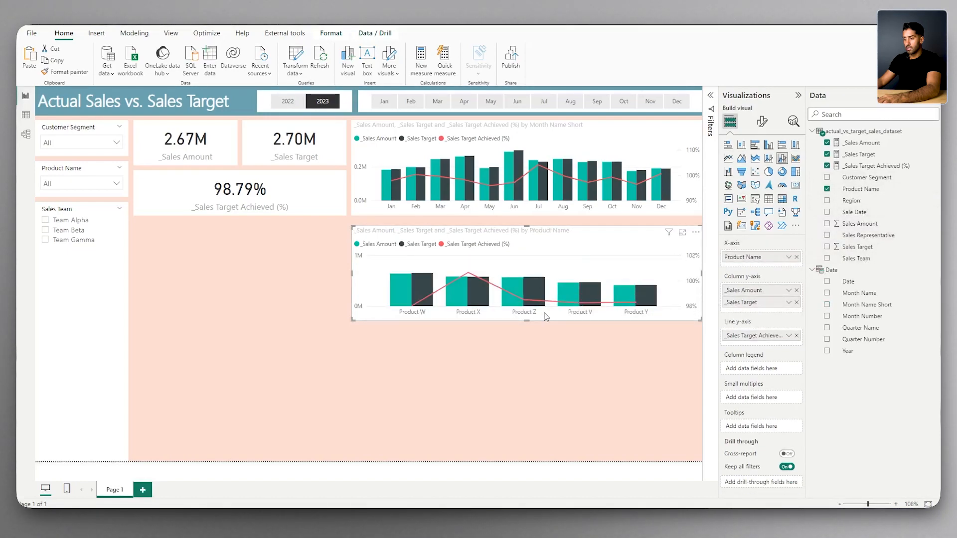
- Move the Product Name chart under the KPI cards and resize it to their combined width, reaching down to the page's lower edge
{"action": "left_click", "coordinate": [529, 324]}
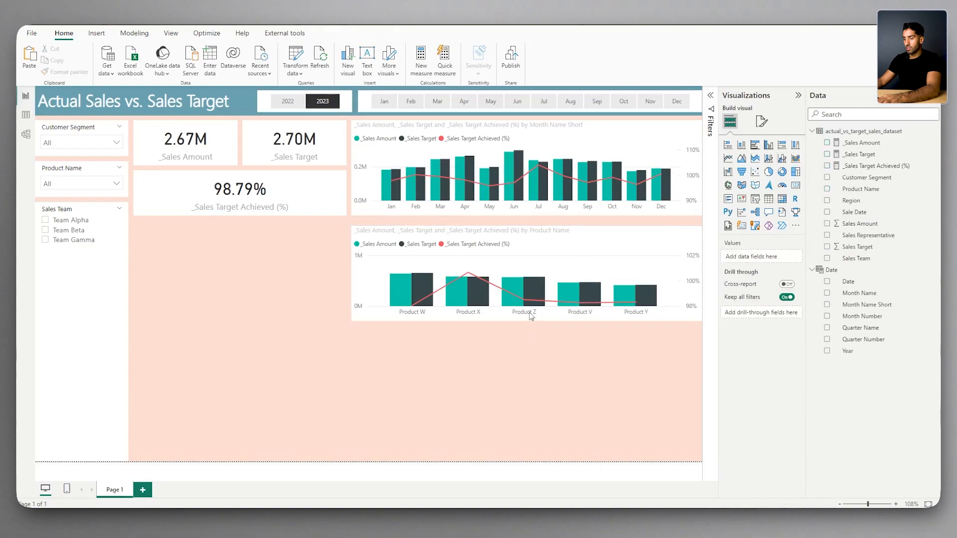
{"action": "left_click", "coordinate": [526, 248]}
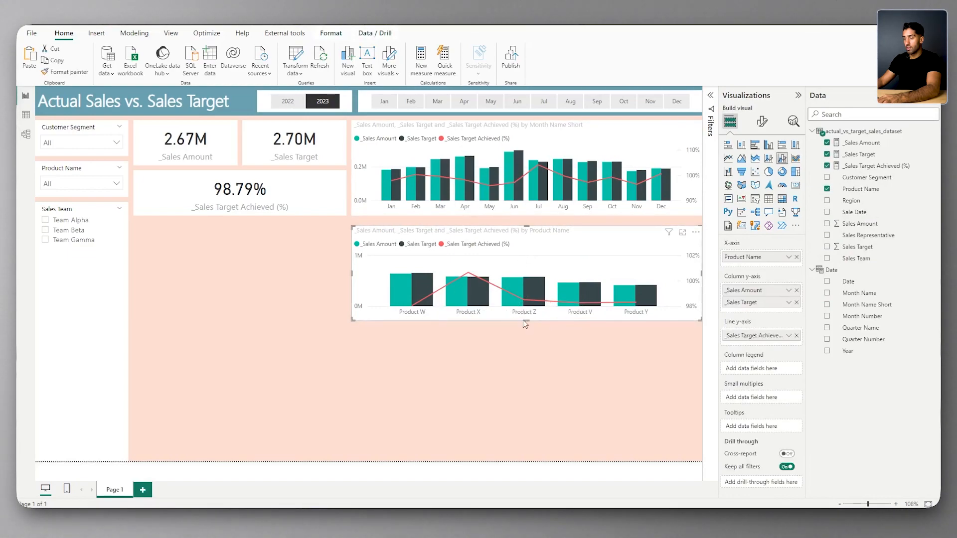
{"action": "left_click_drag", "start_coordinate": [527, 321], "coordinate": [528, 348]}
{"action": "left_click_drag", "start_coordinate": [548, 234], "coordinate": [328, 230]}
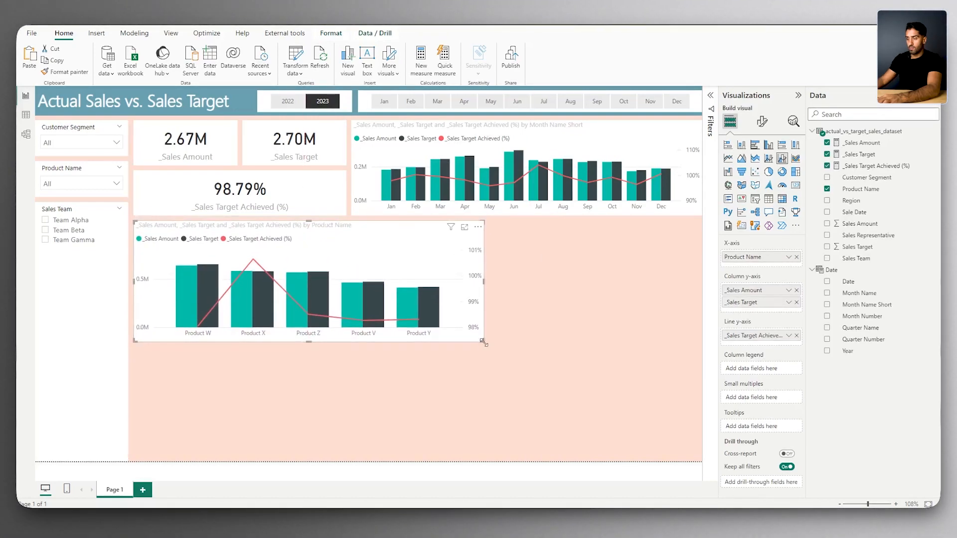
{"action": "left_click_drag", "start_coordinate": [480, 344], "coordinate": [346, 461]}
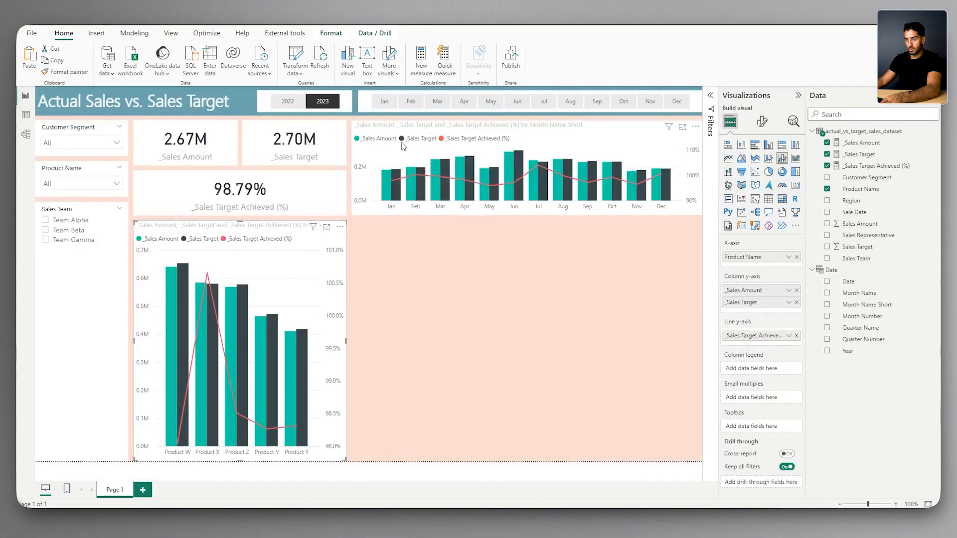
- Narrow the monthly combo chart toward the page's right edge and fit the Product Name chart beside it at the same height
{"action": "left_click", "coordinate": [399, 130]}
{"action": "left_click_drag", "start_coordinate": [352, 168], "coordinate": [484, 182]}
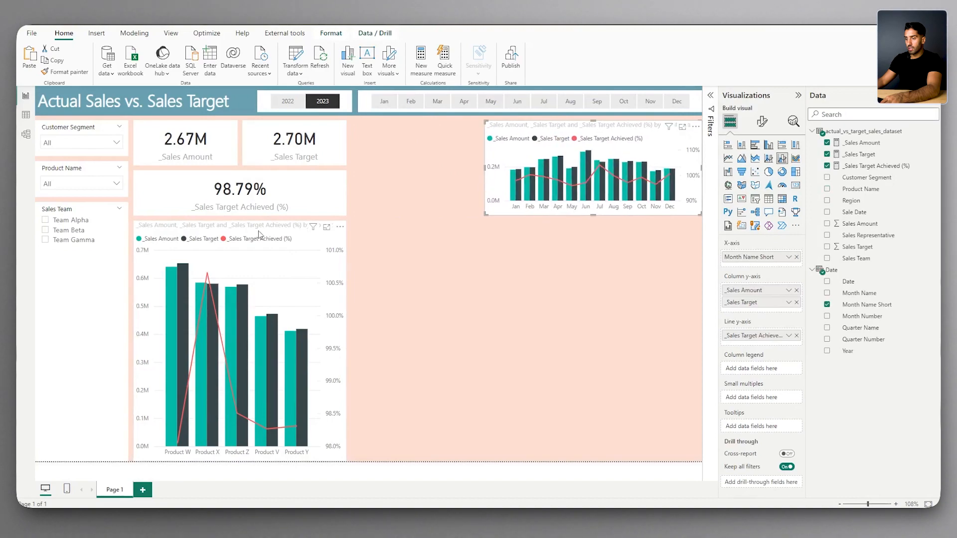
{"action": "left_click_drag", "start_coordinate": [259, 223], "coordinate": [450, 134]}
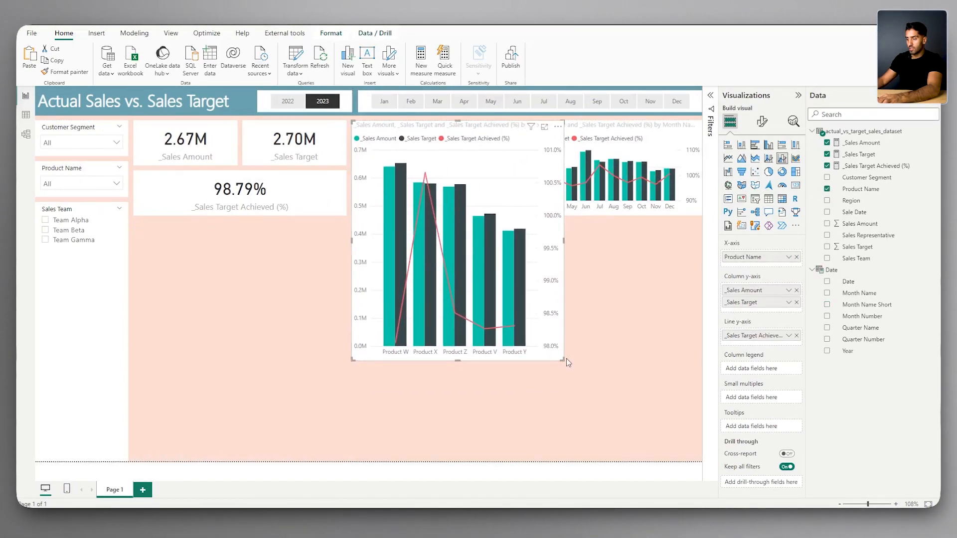
{"action": "left_click_drag", "start_coordinate": [566, 358], "coordinate": [477, 215]}
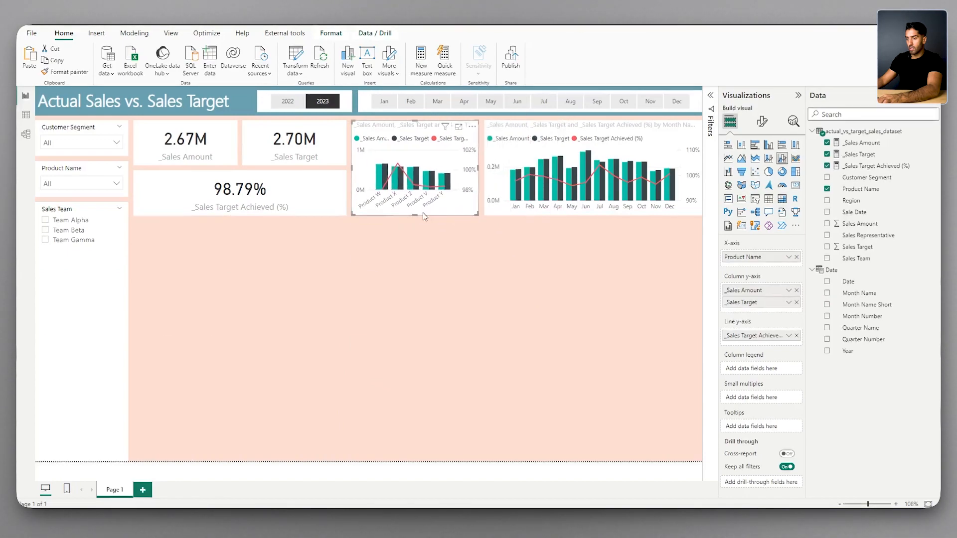
- Narrow the Sales Amount and Sales Target cards side by side and match the Sales Target Achieved card to their combined width
{"action": "left_click", "coordinate": [228, 150]}
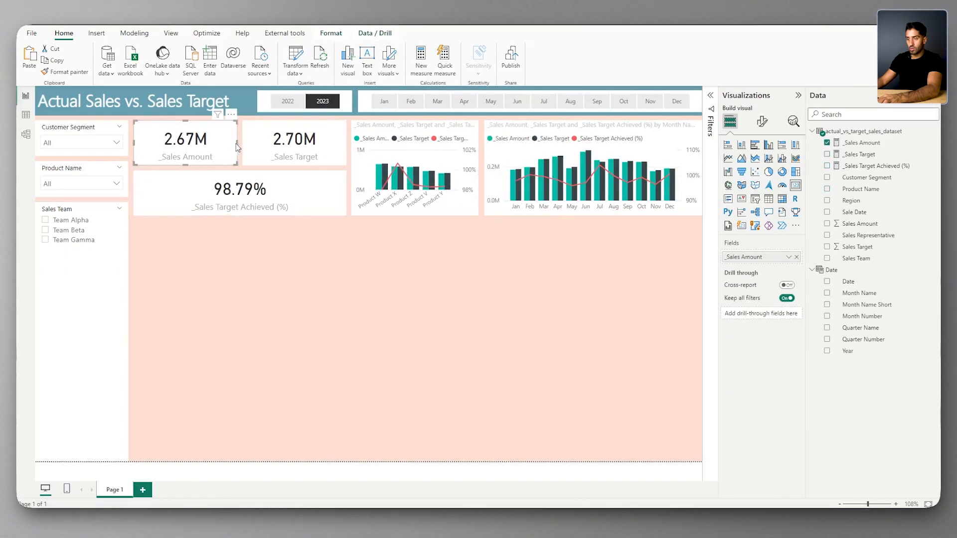
{"action": "left_click_drag", "start_coordinate": [273, 143], "coordinate": [164, 144]}
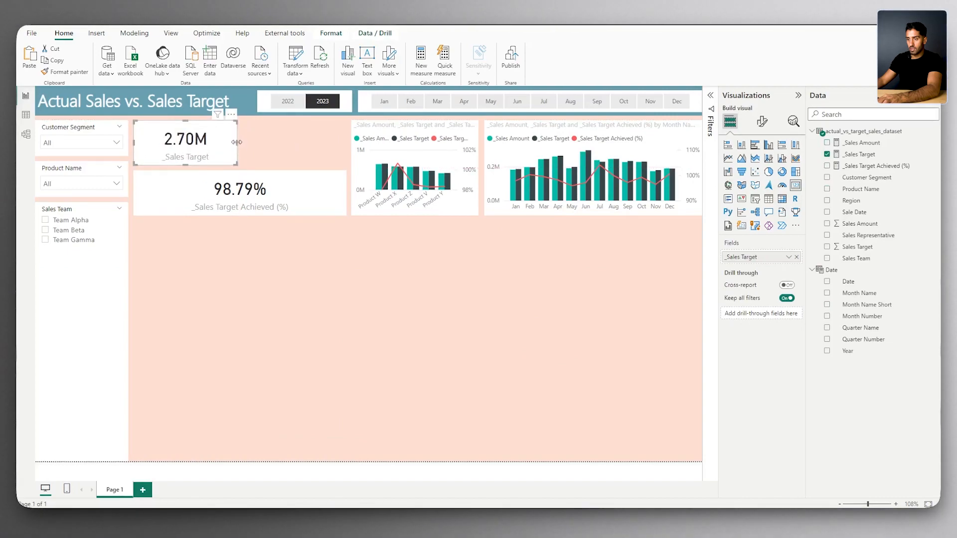
{"action": "mouse_move", "coordinate": [236, 142]}
{"action": "left_mouse_down"}
{"action": "mouse_move", "coordinate": [198, 143]}
{"action": "mouse_move", "coordinate": [227, 150]}
{"action": "left_mouse_up"}
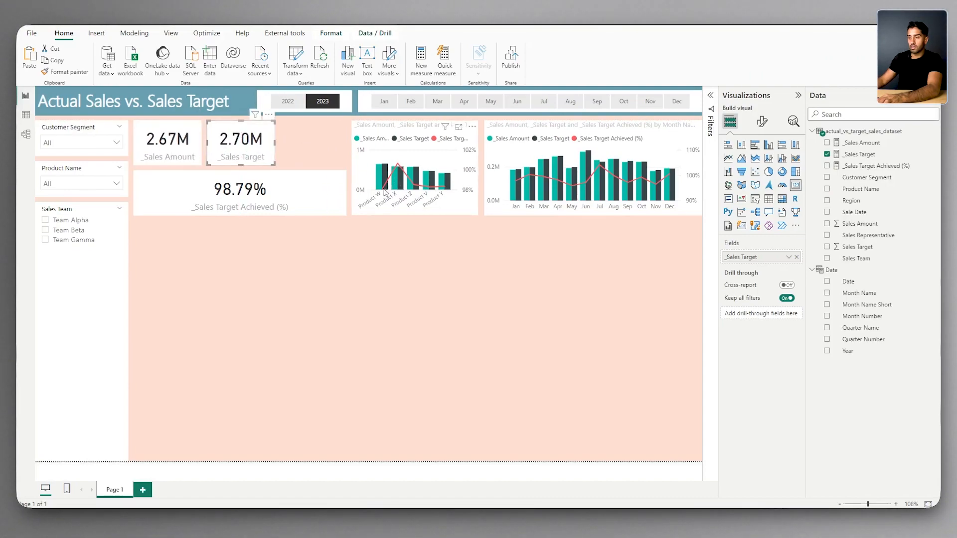
{"action": "left_click", "coordinate": [341, 197]}
{"action": "left_click_drag", "start_coordinate": [345, 192], "coordinate": [275, 193]}
- Move the Product Name chart next to the cards and widen it, then fit the monthly chart between it and the page's right edge
{"action": "left_click", "coordinate": [375, 117]}
{"action": "left_click", "coordinate": [376, 124]}
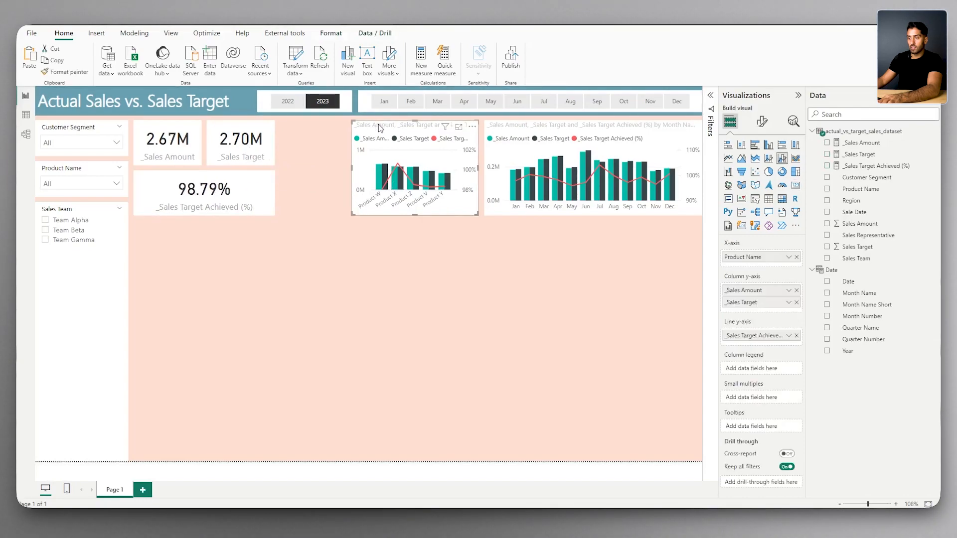
{"action": "left_click_drag", "start_coordinate": [378, 124], "coordinate": [314, 124]}
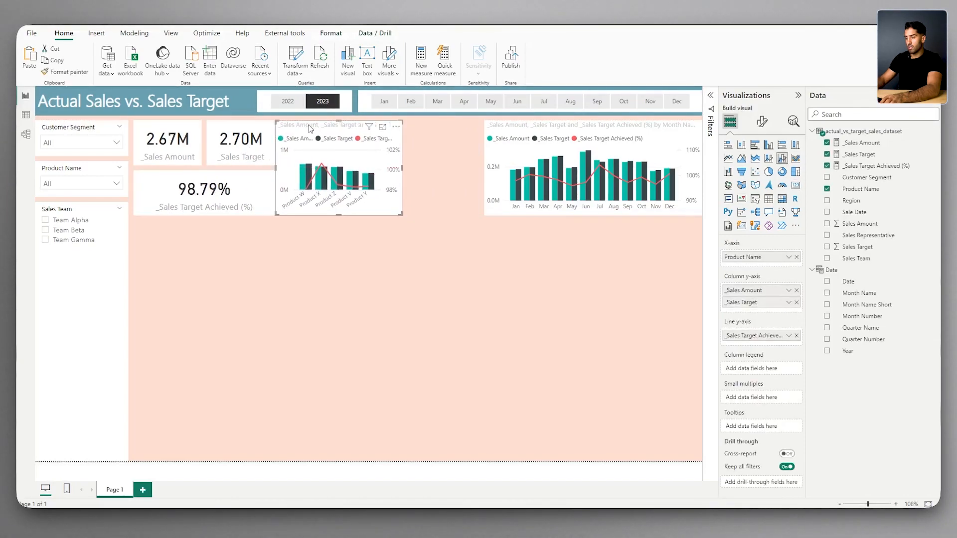
{"action": "left_click_drag", "start_coordinate": [408, 168], "coordinate": [463, 174]}
{"action": "left_click_drag", "start_coordinate": [519, 136], "coordinate": [509, 130]}
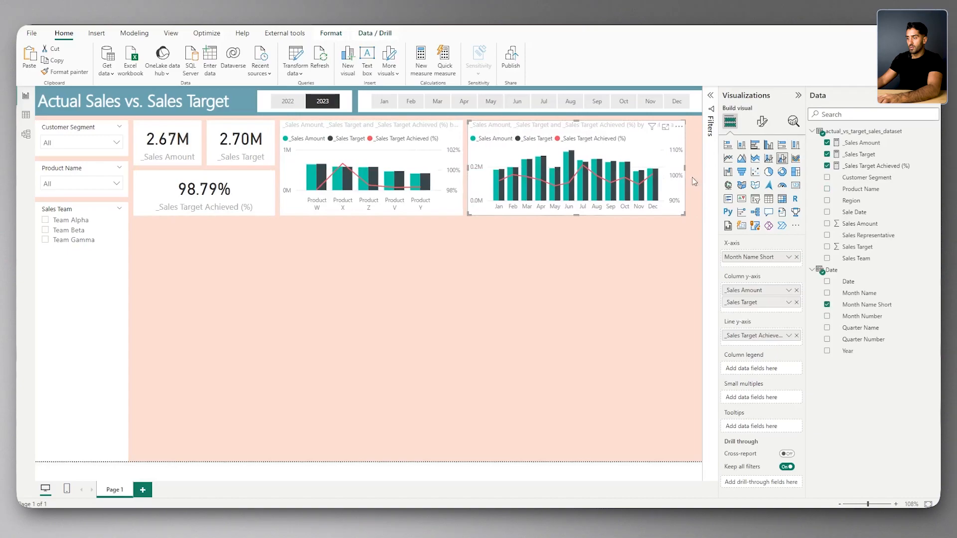
{"action": "left_click_drag", "start_coordinate": [687, 169], "coordinate": [702, 169]}
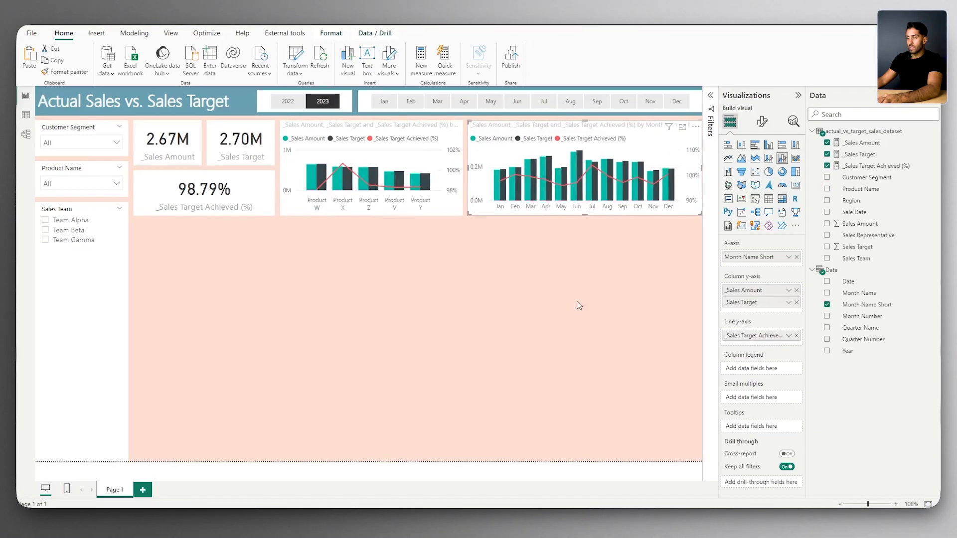
- Add a matrix with Region, Sales Team and Sales Representative as rows, checking the finished report for the layout
{"action": "left_click", "coordinate": [477, 315]}
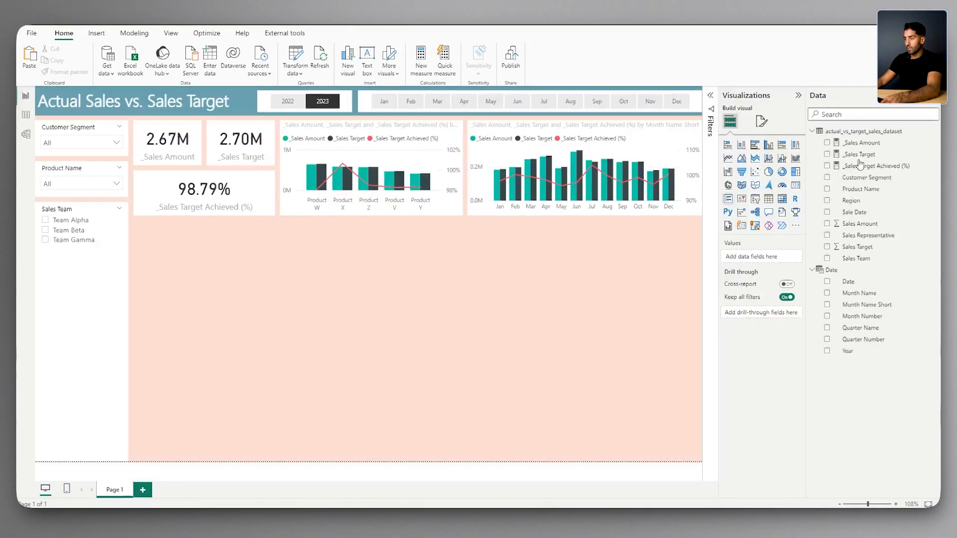
{"action": "left_click", "coordinate": [782, 200]}
{"action": "key", "text": "alt+Tab"}
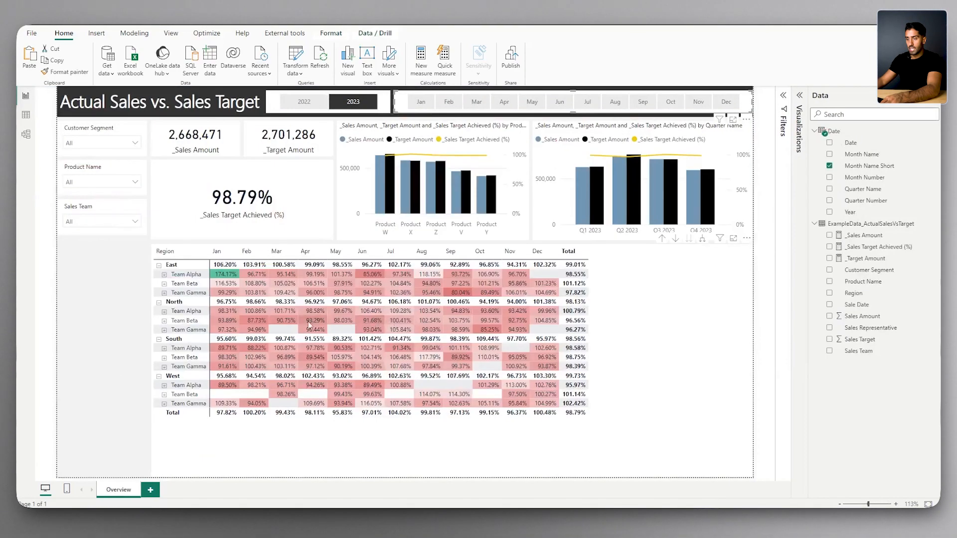
{"action": "key", "text": "alt+Tab"}
{"action": "left_click_drag", "start_coordinate": [876, 202], "coordinate": [758, 255]}
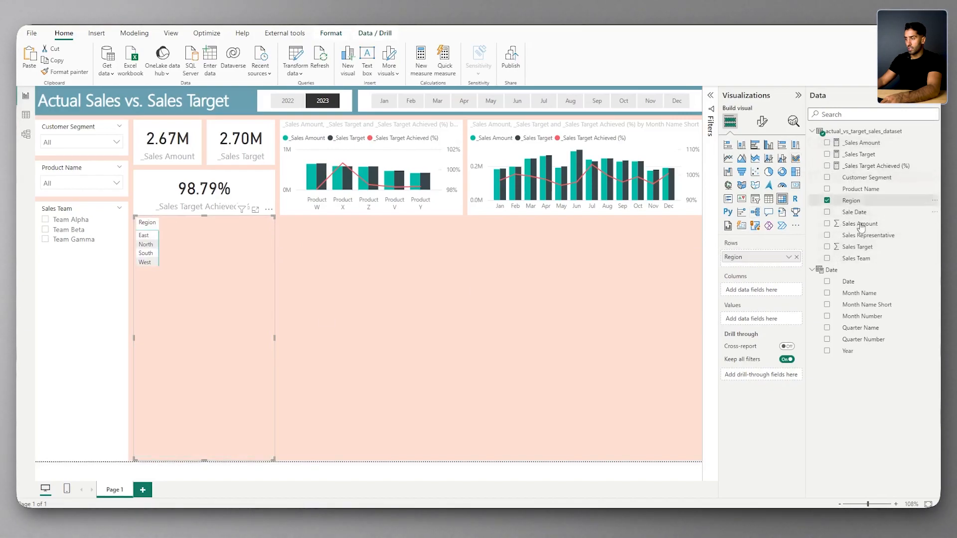
{"action": "left_click_drag", "start_coordinate": [858, 259], "coordinate": [767, 269]}
{"action": "key", "text": "alt+Tab"}
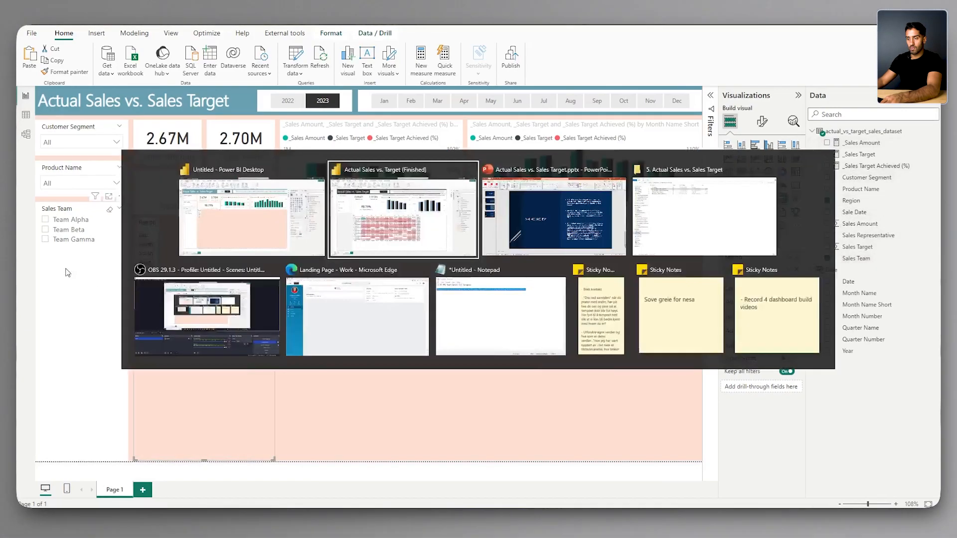
{"action": "key", "text": "alt+Tab"}
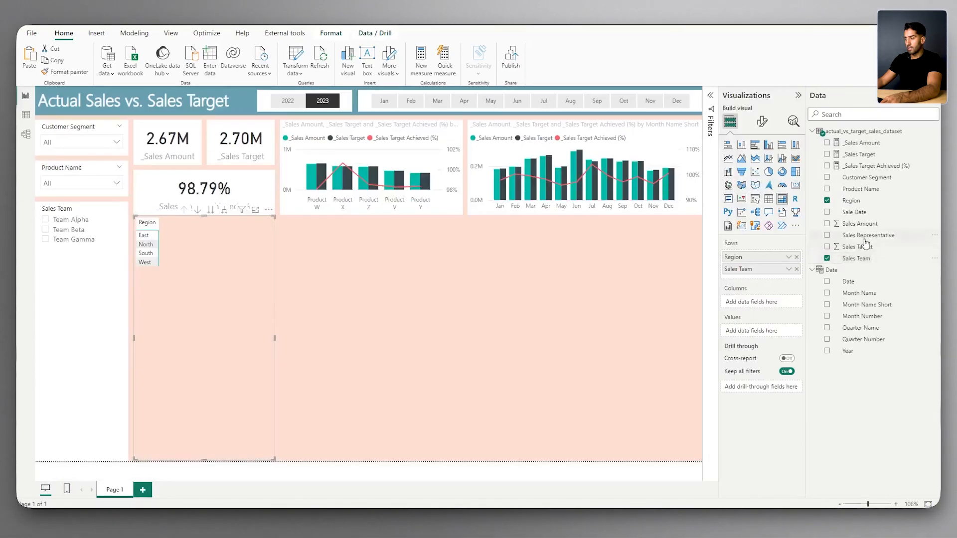
{"action": "left_click_drag", "start_coordinate": [868, 235], "coordinate": [762, 281]}
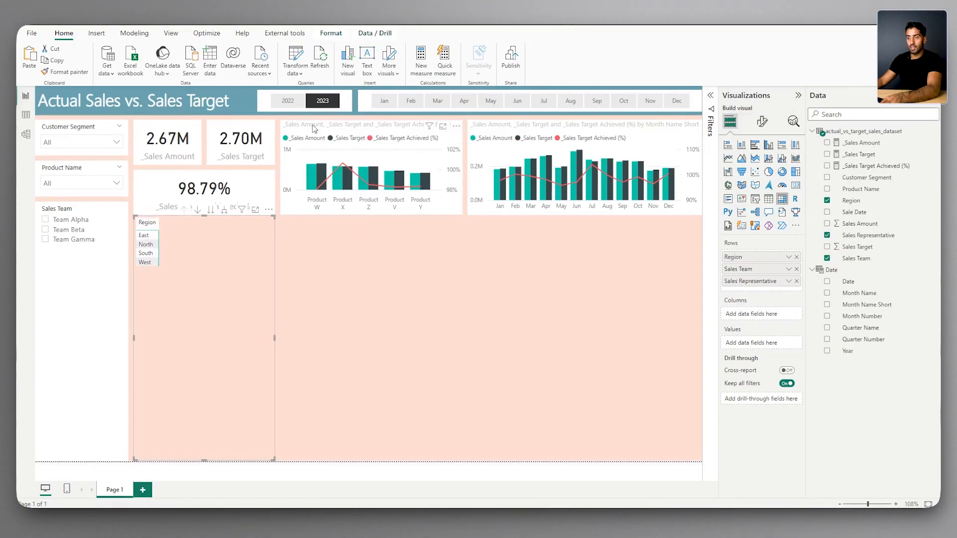
- Copy the Product Name chart's formatting onto the matrix and resize the matrix to fill the space below the cards and charts
{"action": "left_click", "coordinate": [292, 127]}
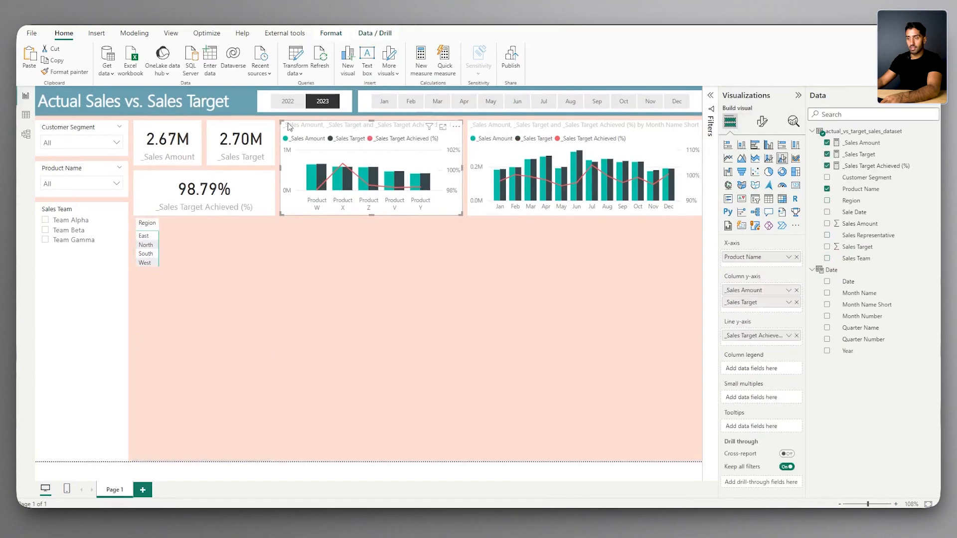
{"action": "left_click", "coordinate": [200, 269]}
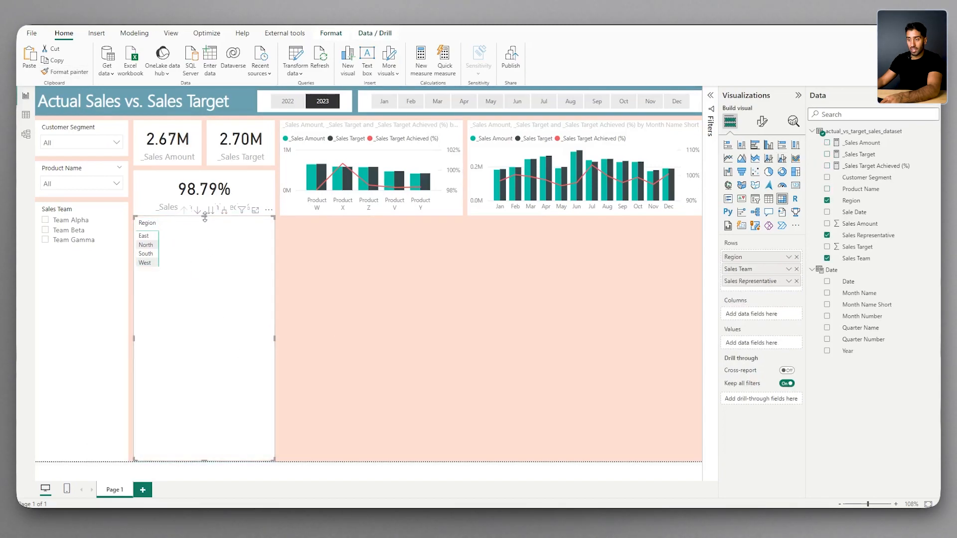
{"action": "left_click_drag", "start_coordinate": [204, 218], "coordinate": [205, 223]}
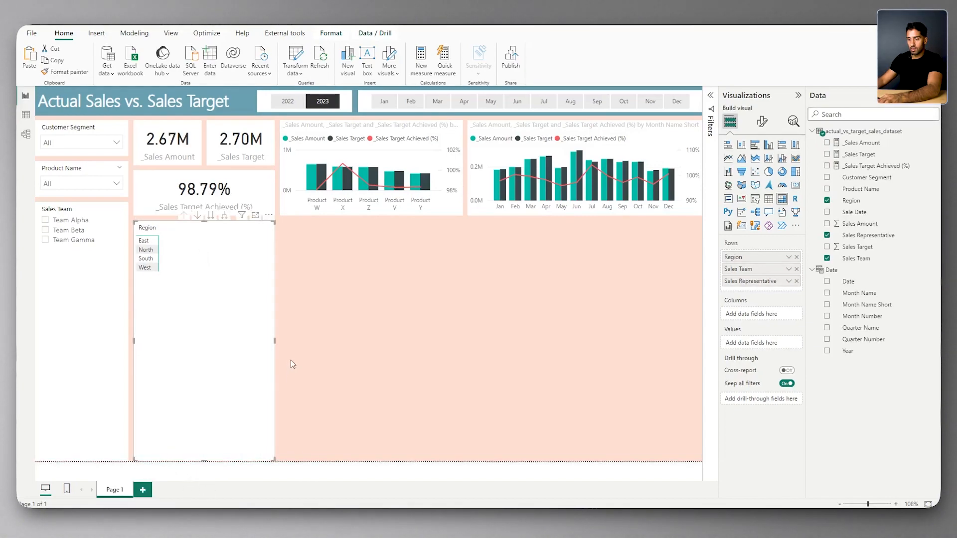
{"action": "left_click_drag", "start_coordinate": [275, 342], "coordinate": [701, 344]}
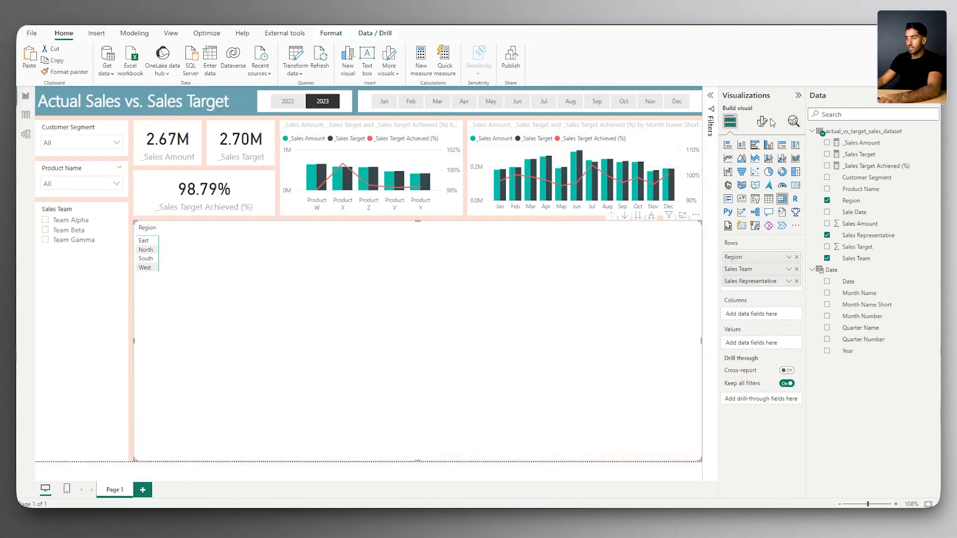
- Turn on the +/- icons for the matrix's row headers
{"action": "left_click", "coordinate": [766, 123]}
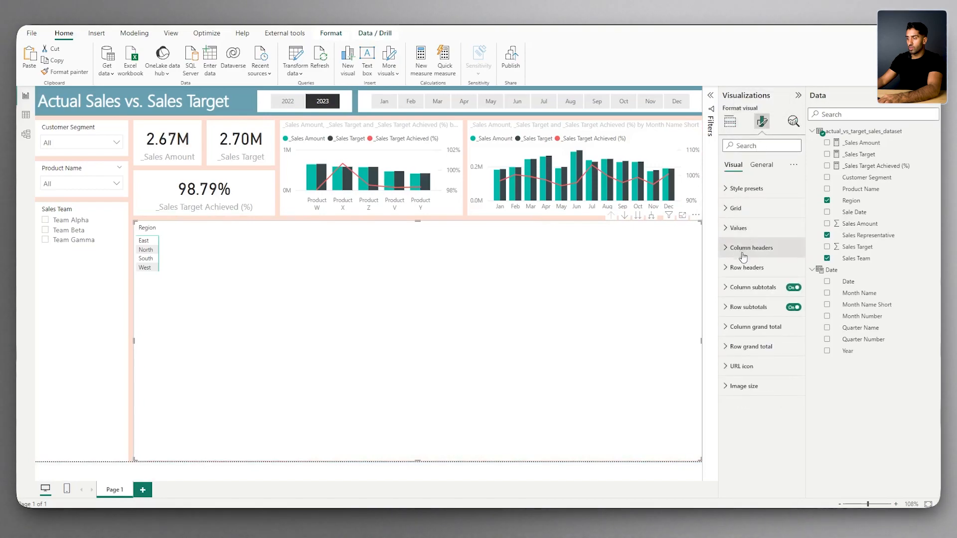
{"action": "left_click", "coordinate": [743, 268]}
{"action": "left_click", "coordinate": [790, 458]}
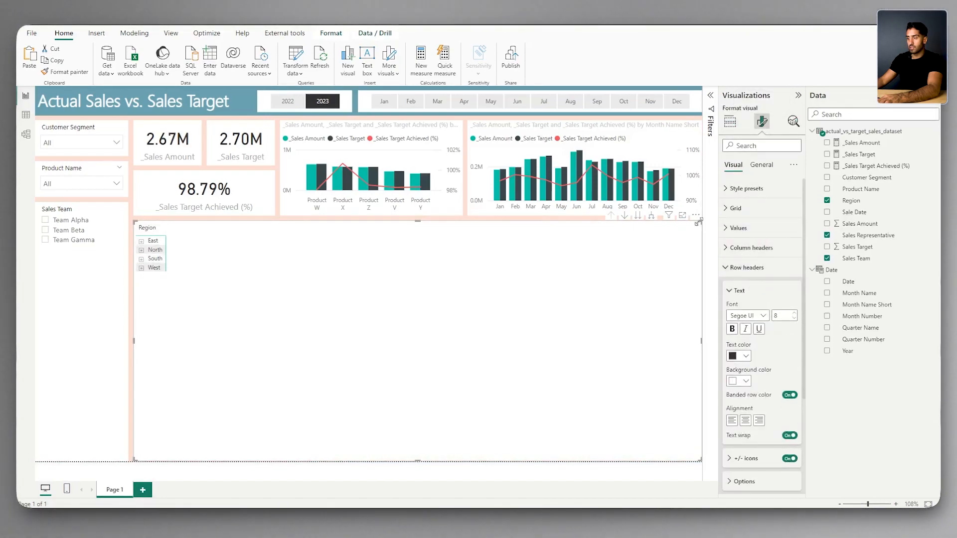
- Expand the matrix rows down to Sales Representative, then drill back up to the Sales Team level
{"action": "left_click", "coordinate": [651, 216]}
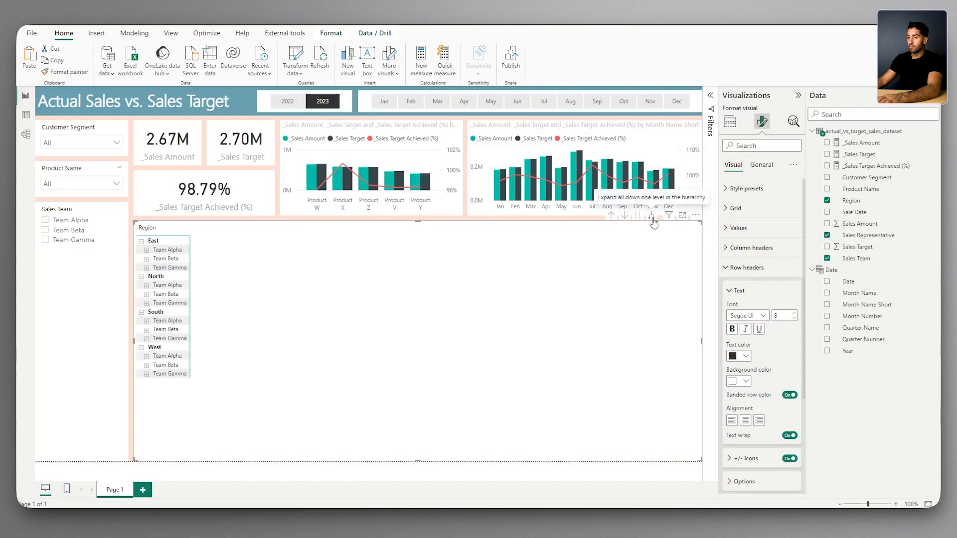
{"action": "left_click", "coordinate": [652, 219]}
{"action": "scroll", "coordinate": [612, 297], "scroll_direction": "down", "scroll_amount": 8}
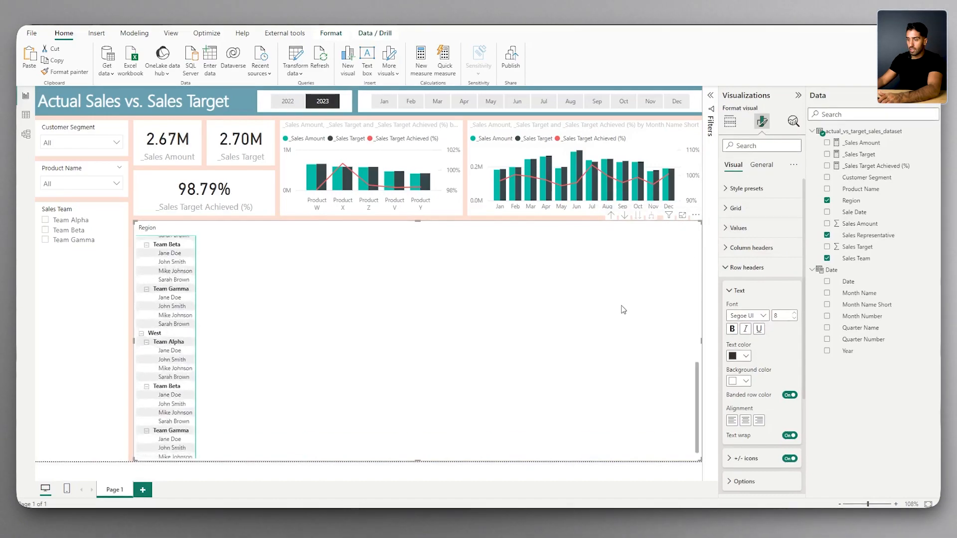
{"action": "scroll", "coordinate": [621, 289], "scroll_direction": "up", "scroll_amount": 8}
{"action": "left_click", "coordinate": [610, 220]}
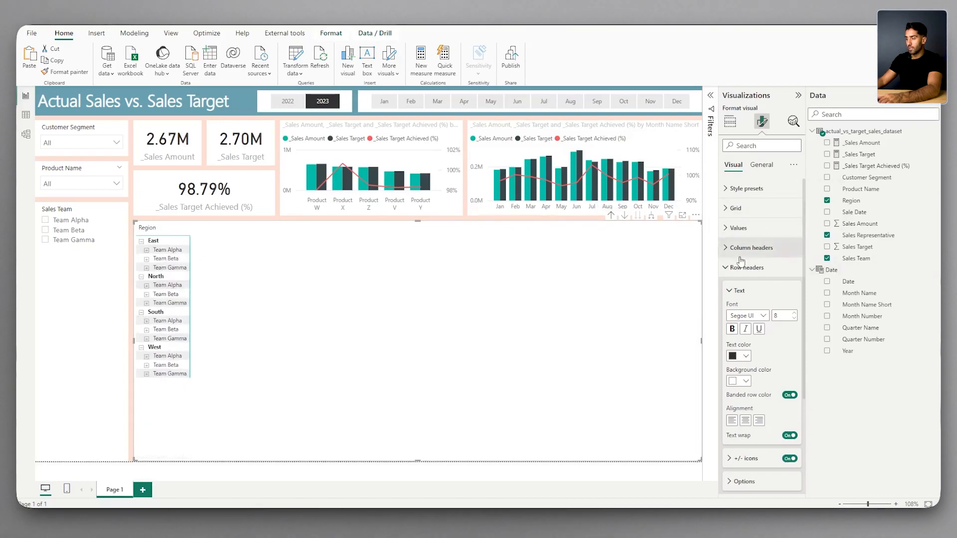
{"action": "left_click", "coordinate": [730, 269]}
- Add _Sales Target Achieved (%) as the matrix values and Quarter Name above Month Name Short as its columns
{"action": "key", "text": "alt+Tab"}
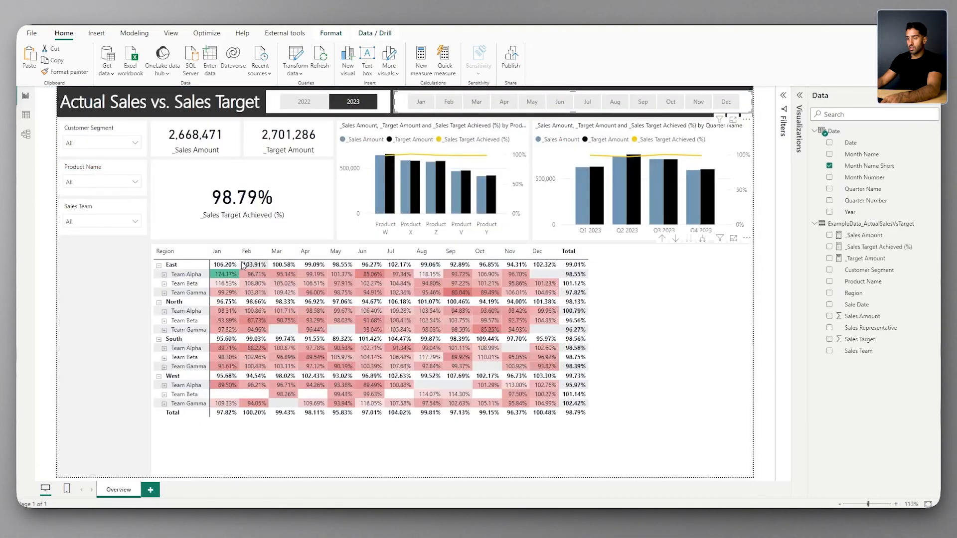
{"action": "key", "text": "alt+Tab"}
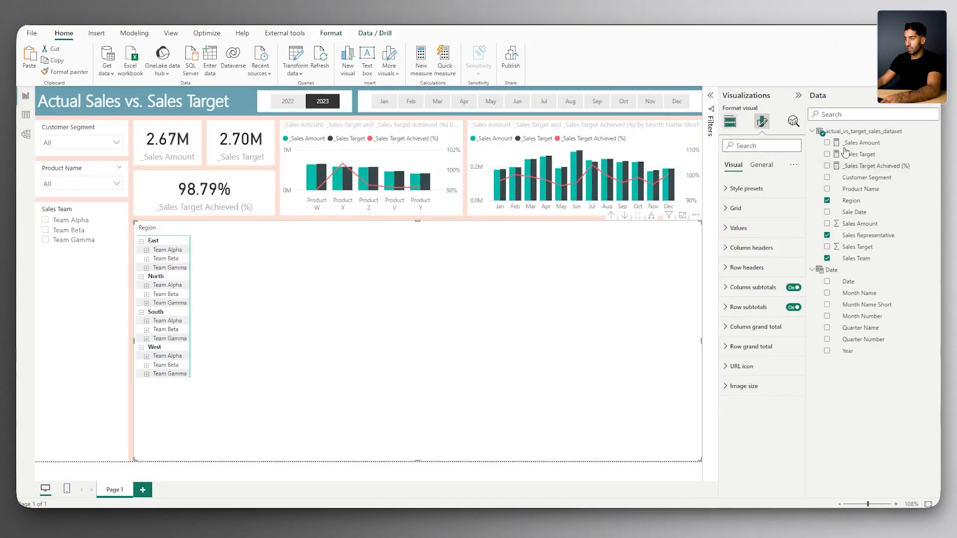
{"action": "left_click", "coordinate": [729, 121]}
{"action": "left_click_drag", "start_coordinate": [872, 166], "coordinate": [760, 342]}
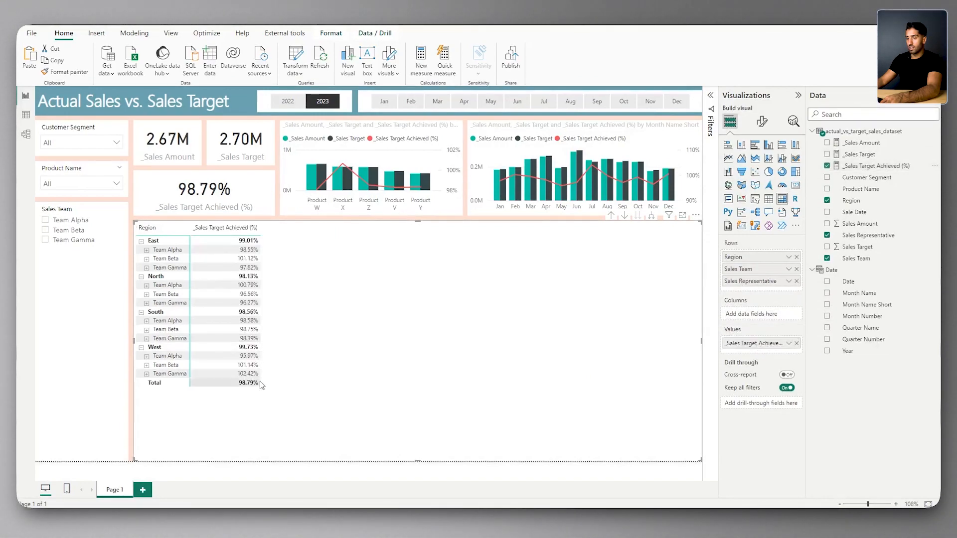
{"action": "left_click_drag", "start_coordinate": [867, 305], "coordinate": [760, 314]}
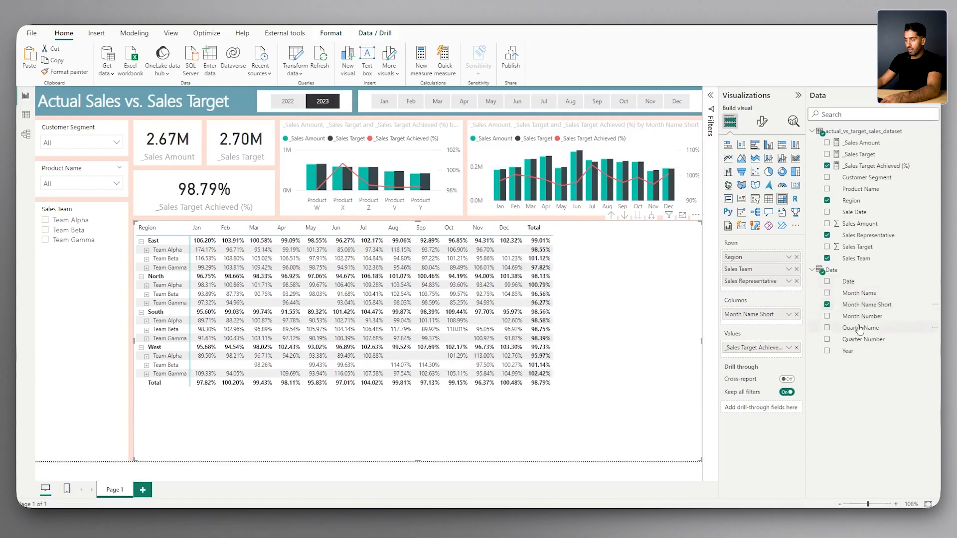
{"action": "left_click_drag", "start_coordinate": [860, 328], "coordinate": [760, 315]}
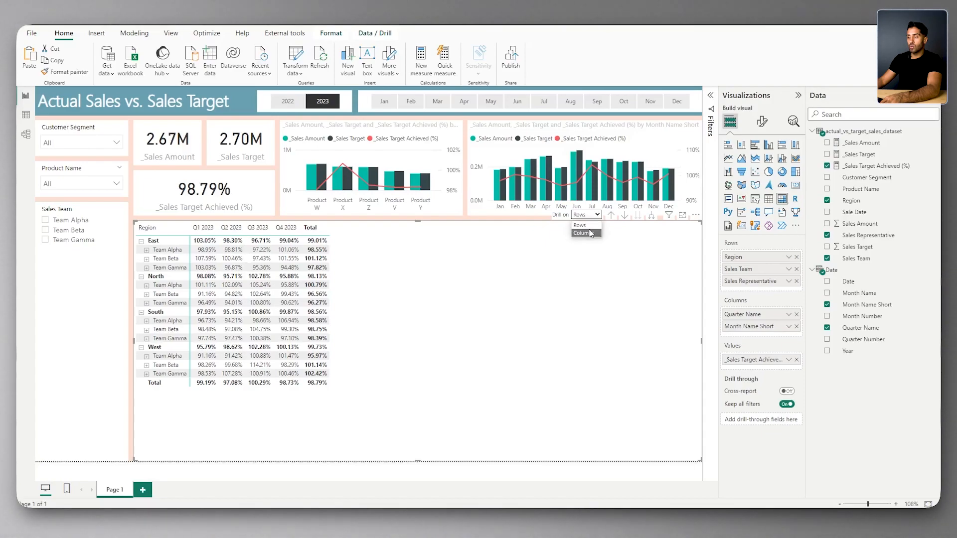
- Expand the matrix columns to month level, drill them back up to quarters, and switch the drill direction to Rows
{"action": "left_click", "coordinate": [651, 216]}
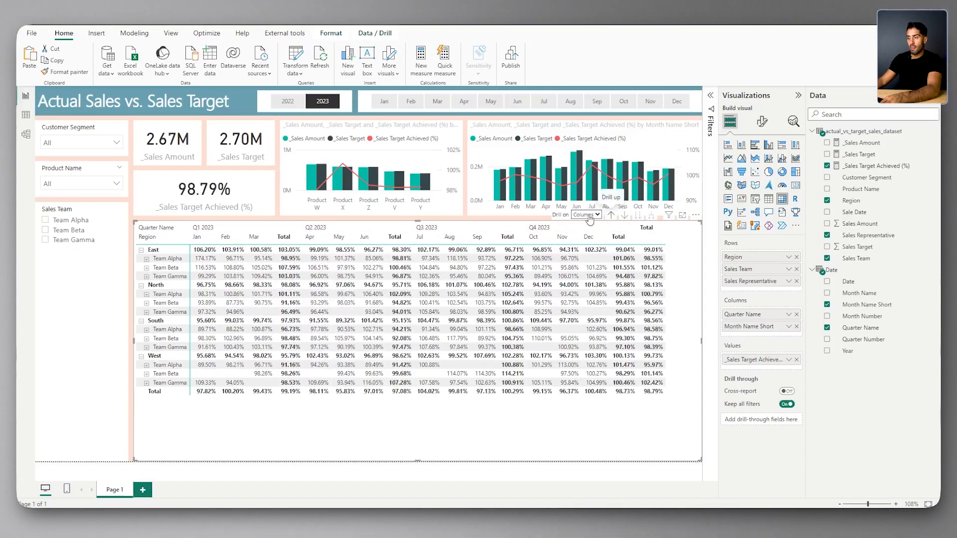
{"action": "left_click", "coordinate": [611, 216]}
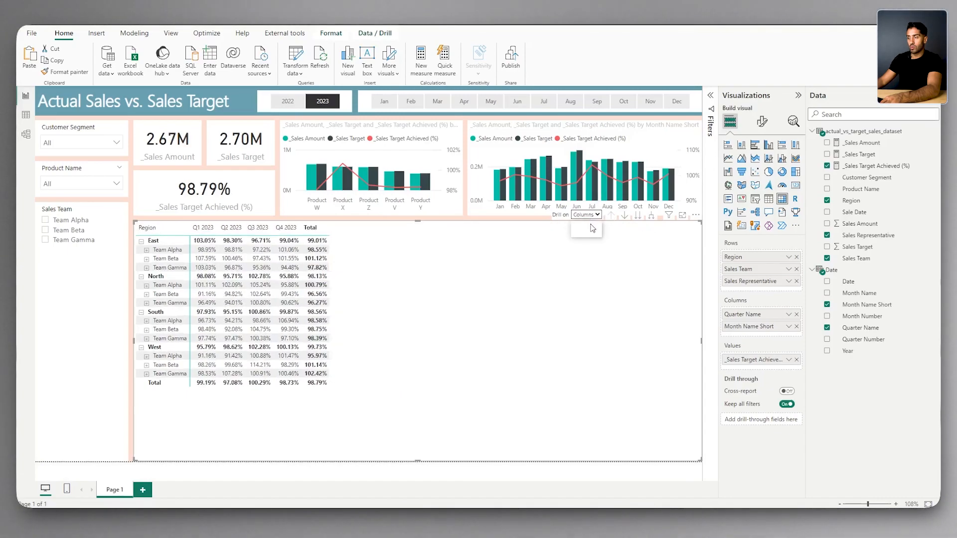
{"action": "left_click", "coordinate": [591, 216]}
{"action": "left_click", "coordinate": [593, 228]}
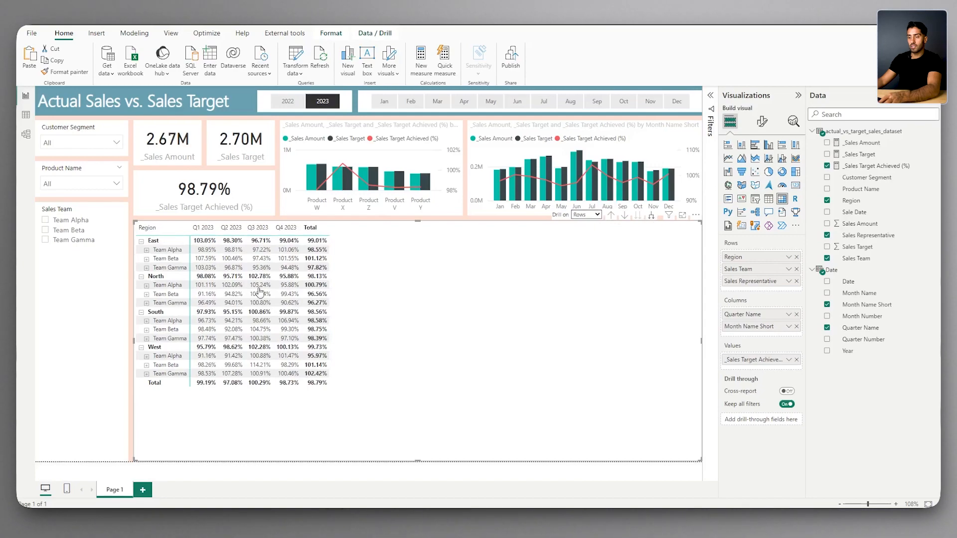
- Expand the matrix rows to Sales Representative and back up to Sales Team, and expand the columns from quarters to months
{"action": "left_click", "coordinate": [651, 215]}
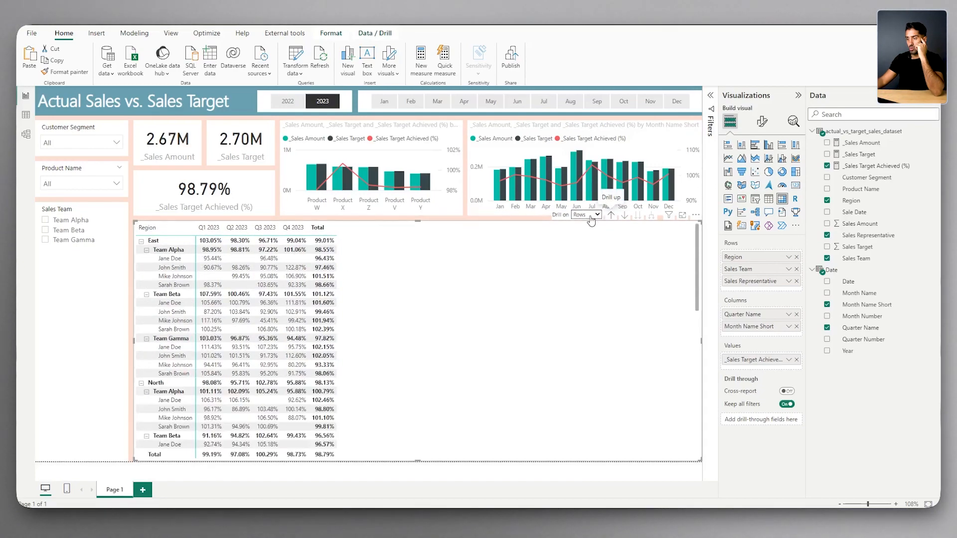
{"action": "left_click", "coordinate": [592, 216]}
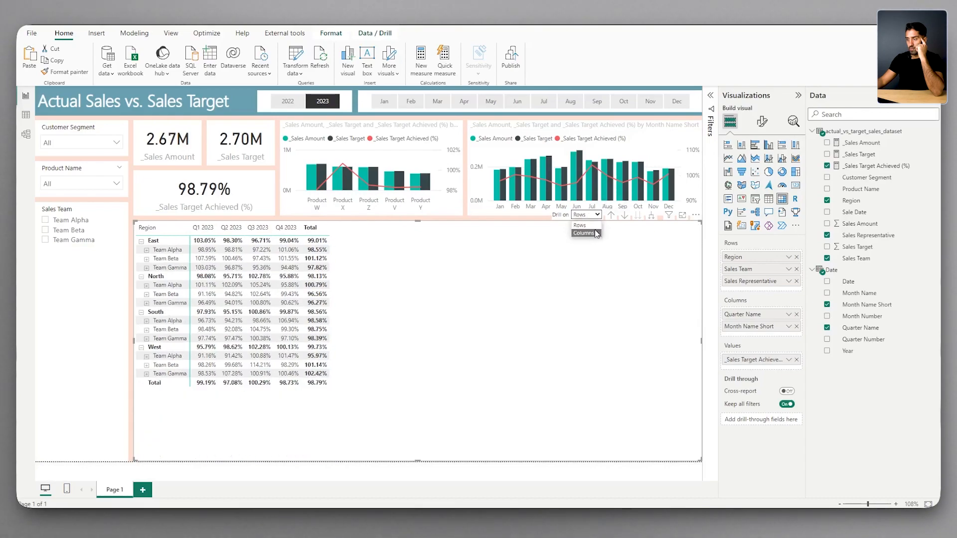
{"action": "left_click", "coordinate": [584, 233]}
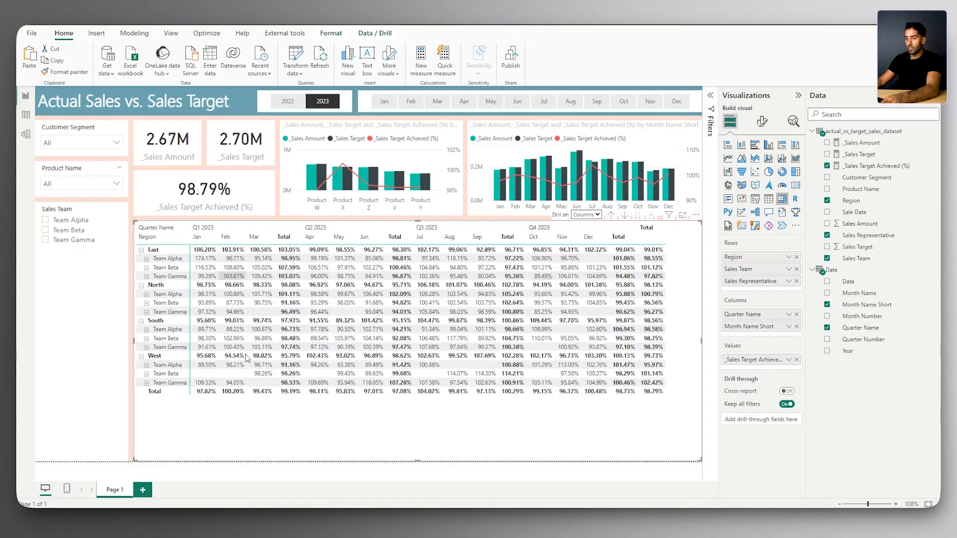
- Add rule-based icon formatting to the matrix's _Sales Target Achieved (%) values, using the default red diamond, yellow triangle and green circle rules
{"action": "left_click", "coordinate": [789, 359]}
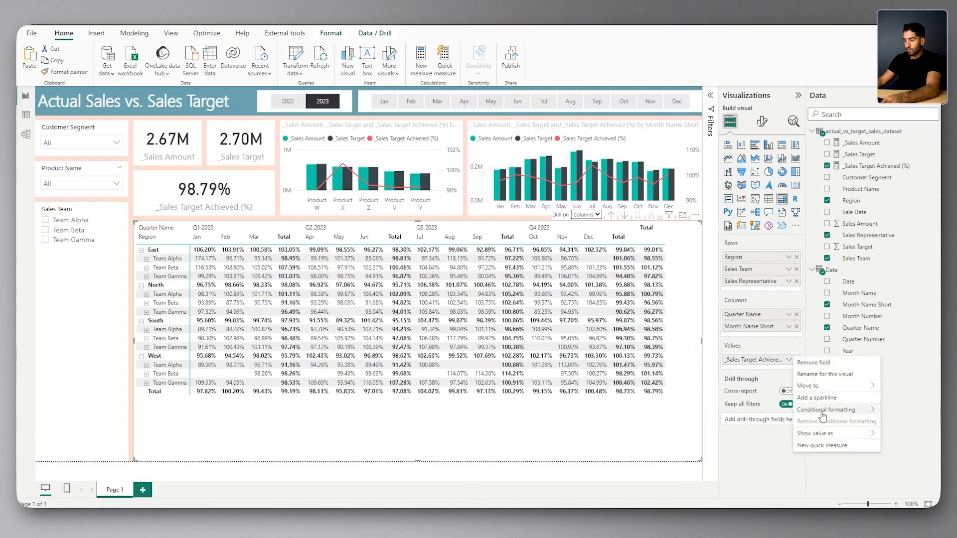
{"action": "mouse_move", "coordinate": [828, 410]}
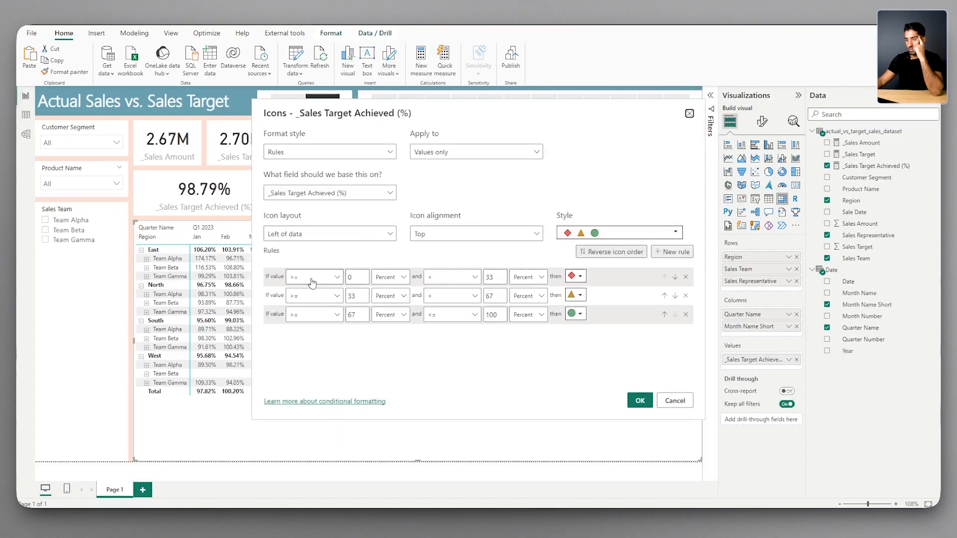
{"action": "left_click", "coordinate": [638, 401]}
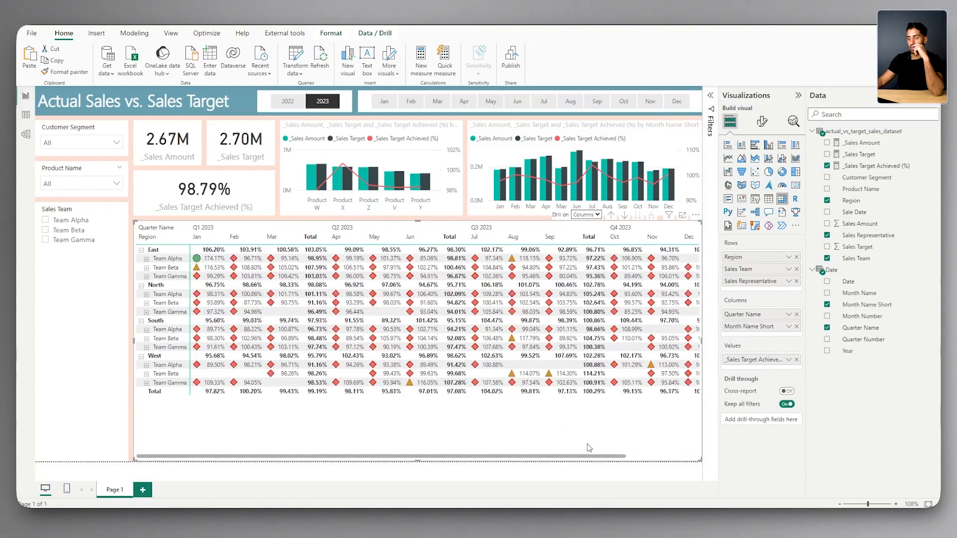
{"action": "left_click_drag", "start_coordinate": [592, 456], "coordinate": [689, 461]}
{"action": "left_click_drag", "start_coordinate": [550, 458], "coordinate": [417, 458]}
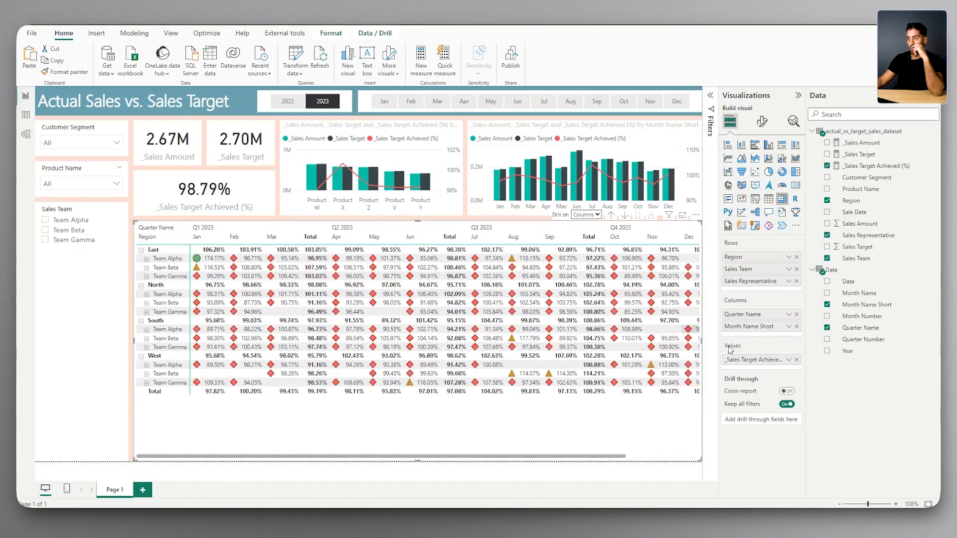
- Start background color conditional formatting for the matrix's _Sales Target Achieved (%) values with the Rules format style
{"action": "left_click", "coordinate": [789, 360]}
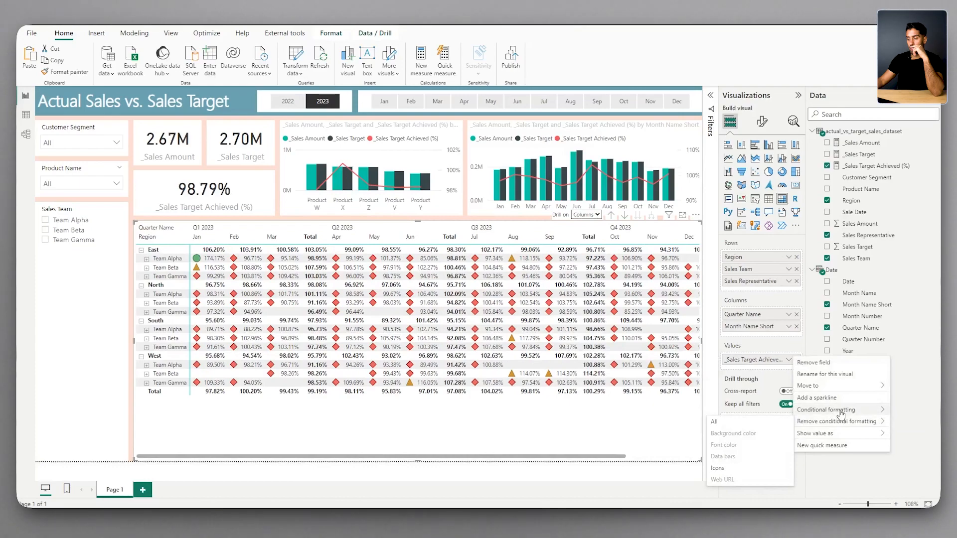
{"action": "left_click", "coordinate": [745, 412]}
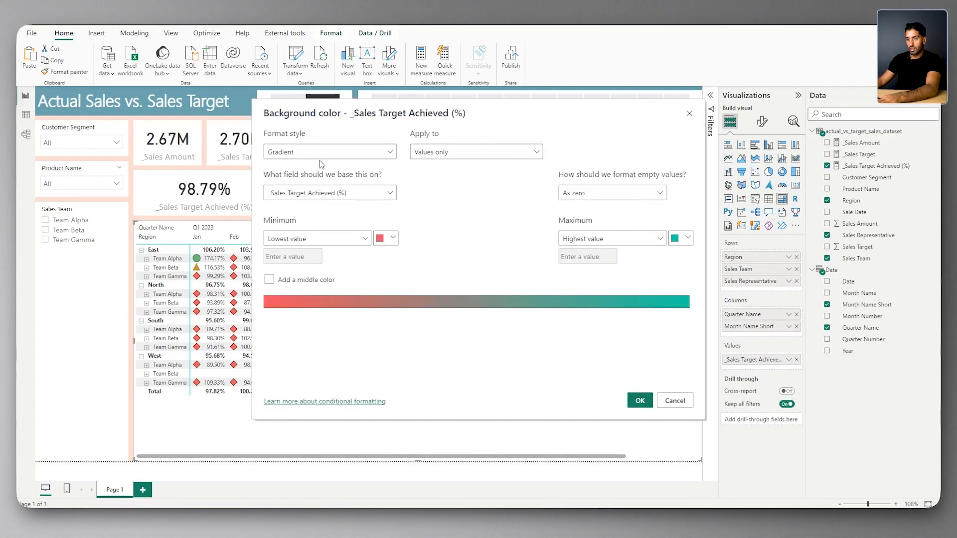
{"action": "left_click", "coordinate": [321, 154]}
{"action": "left_click", "coordinate": [299, 181]}
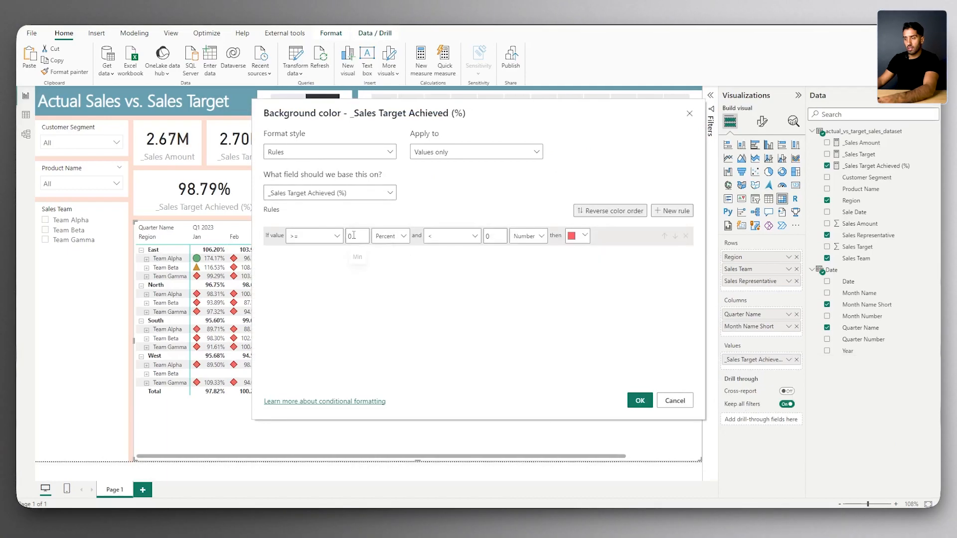
- Define the first background color rule as number >= 1 and number < 5000, with a light teal fill
{"action": "double_click", "coordinate": [360, 235]}
{"action": "type", "text": "1"}
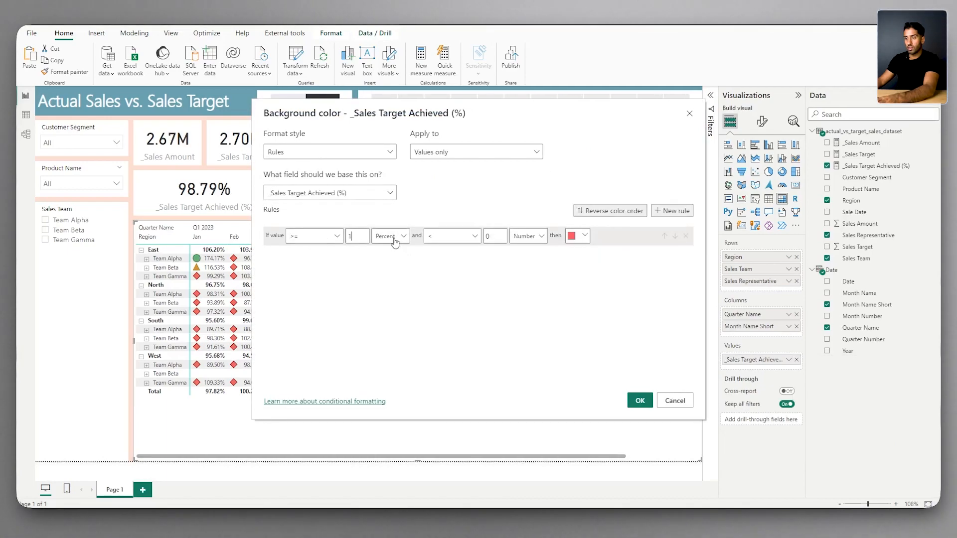
{"action": "left_click", "coordinate": [379, 238]}
{"action": "left_click", "coordinate": [385, 252]}
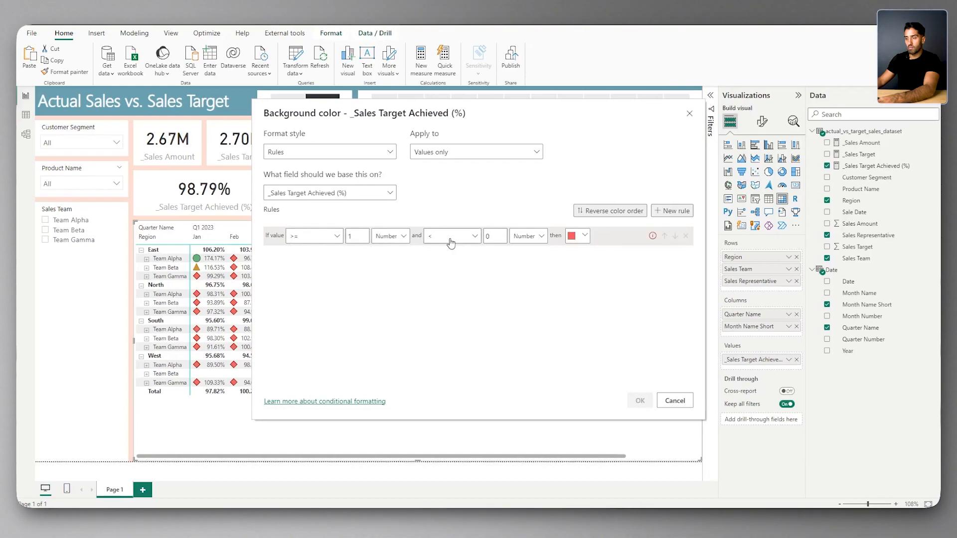
{"action": "double_click", "coordinate": [493, 236]}
{"action": "type", "text": "5000"}
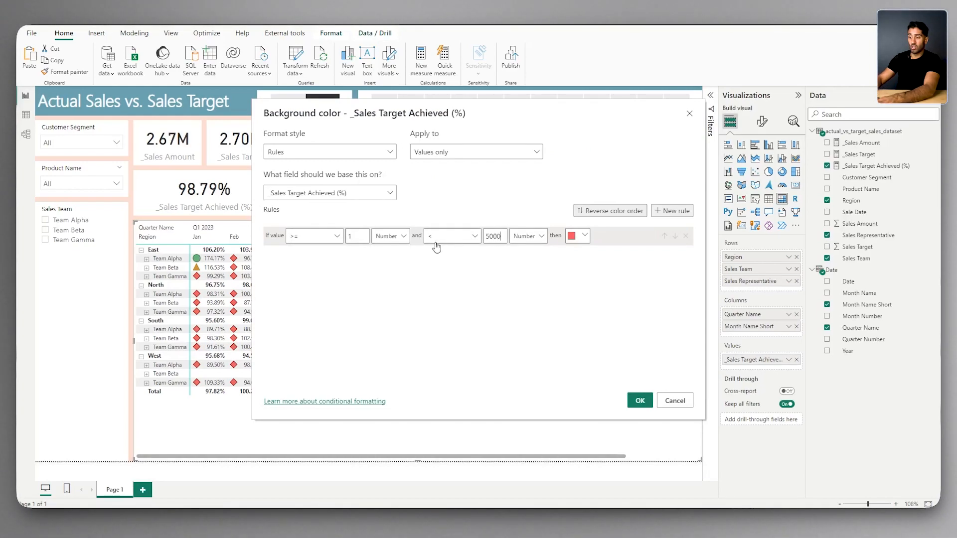
{"action": "left_click", "coordinate": [571, 238]}
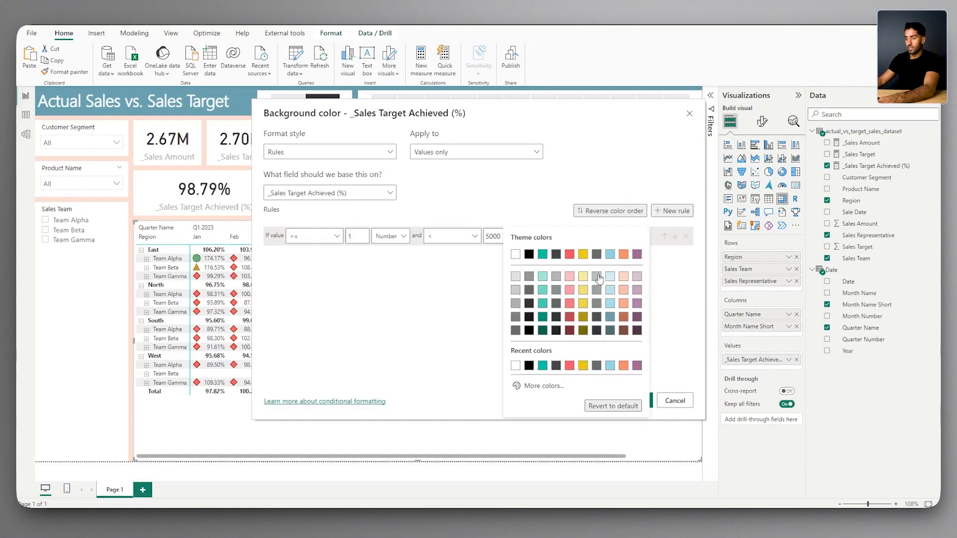
{"action": "left_click", "coordinate": [542, 290]}
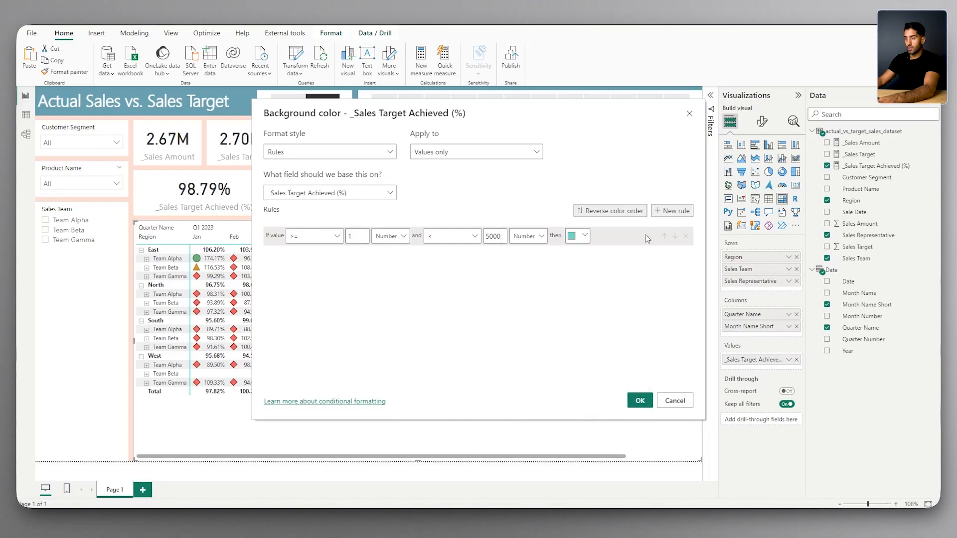
- Add a second background color rule for number >= -5000 and number < 1 with a light red fill, and apply the formatting
{"action": "left_click", "coordinate": [673, 210]}
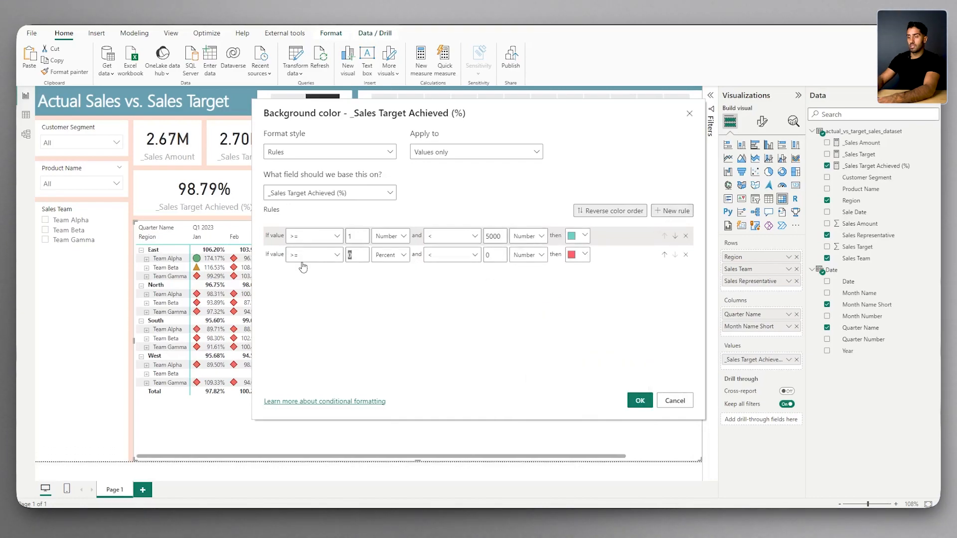
{"action": "type", "text": "-5000"}
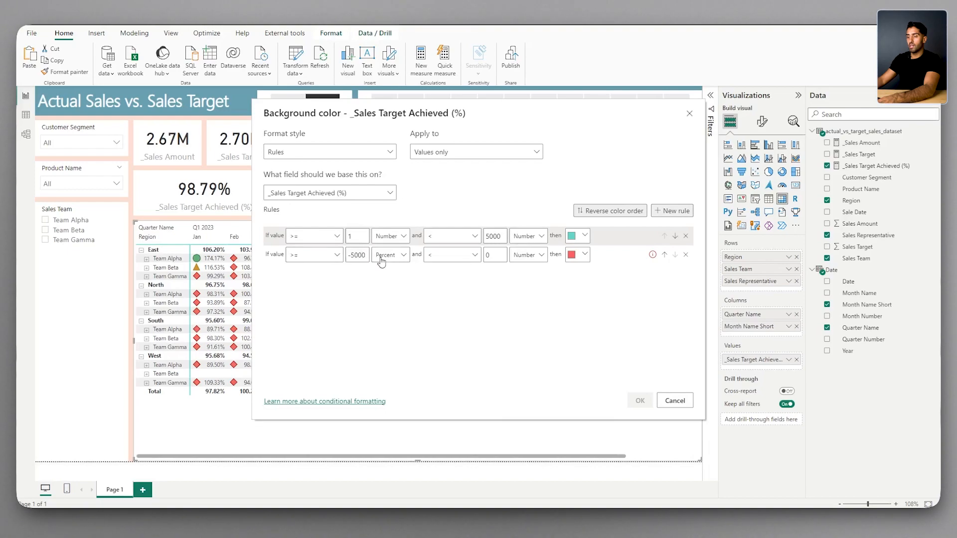
{"action": "left_click", "coordinate": [381, 259]}
{"action": "left_click", "coordinate": [386, 287]}
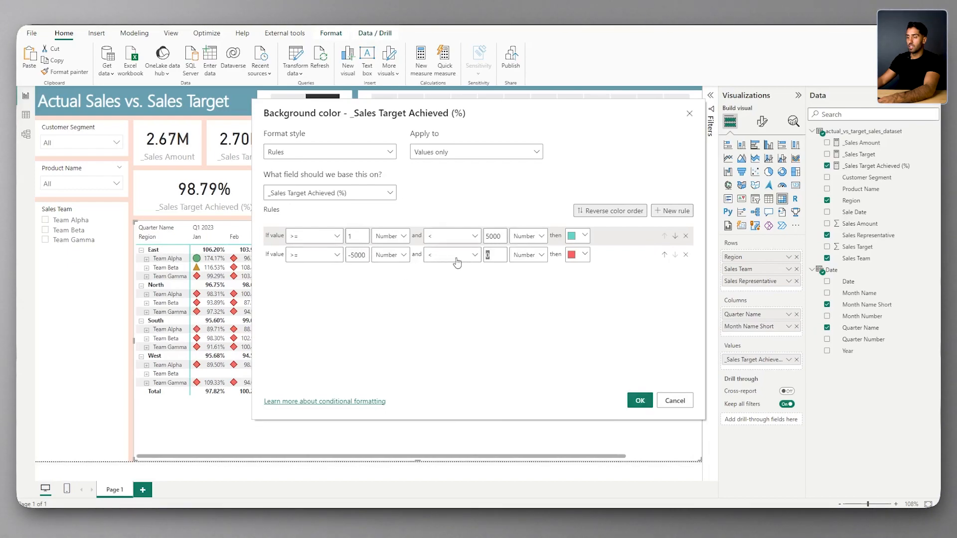
{"action": "left_click", "coordinate": [575, 258]}
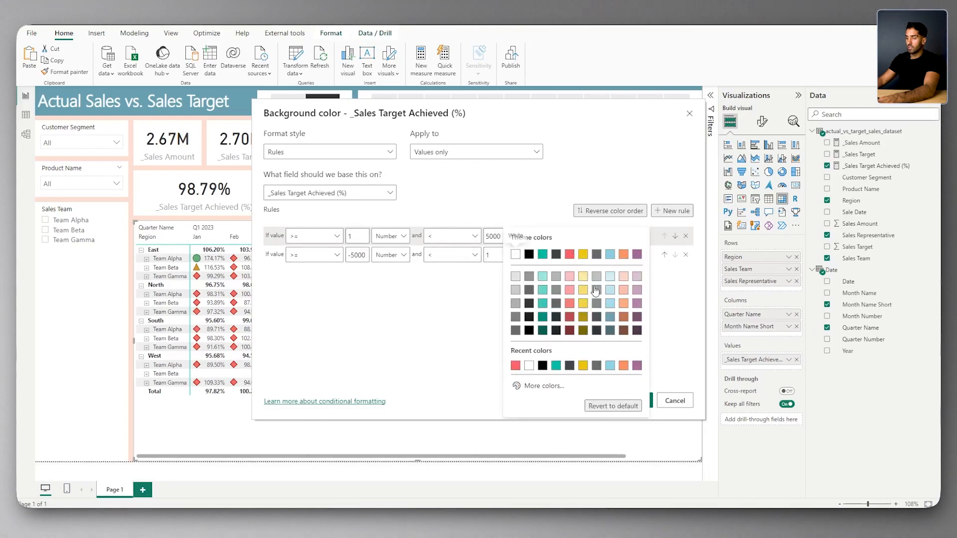
{"action": "left_click", "coordinate": [568, 292]}
{"action": "left_click", "coordinate": [639, 401]}
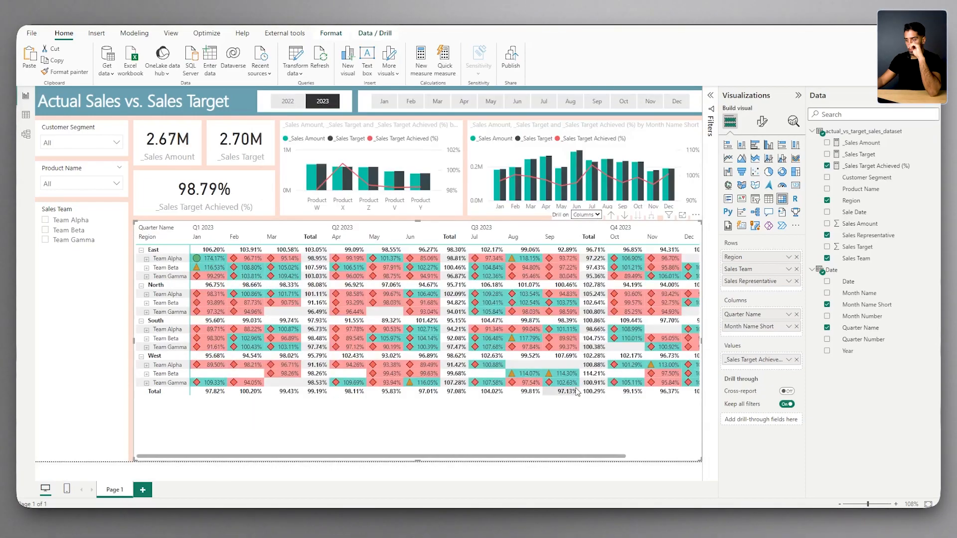
- Remove the icon conditional formatting from the matrix's _Sales Target Achieved (%) values
{"action": "left_click", "coordinate": [788, 359]}
{"action": "mouse_move", "coordinate": [866, 418]}
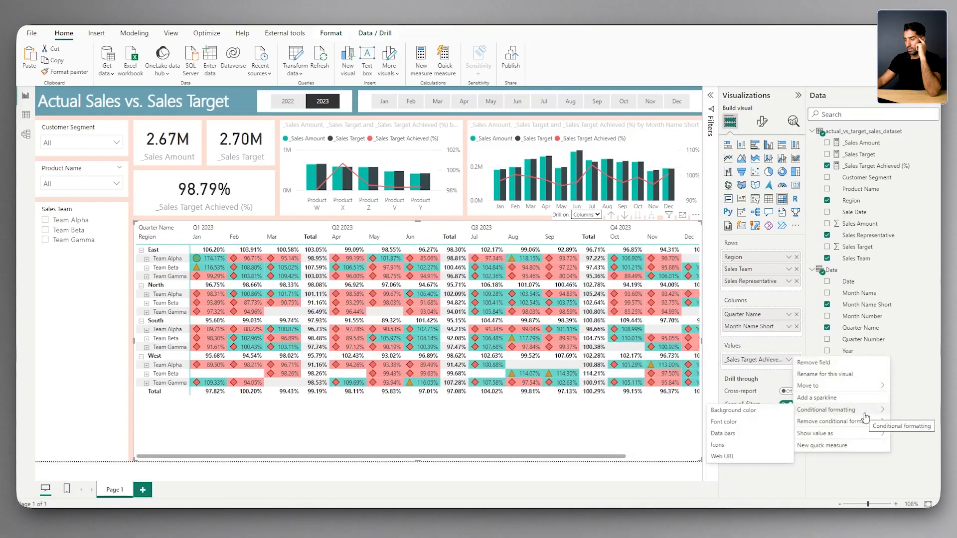
{"action": "left_click", "coordinate": [719, 469]}
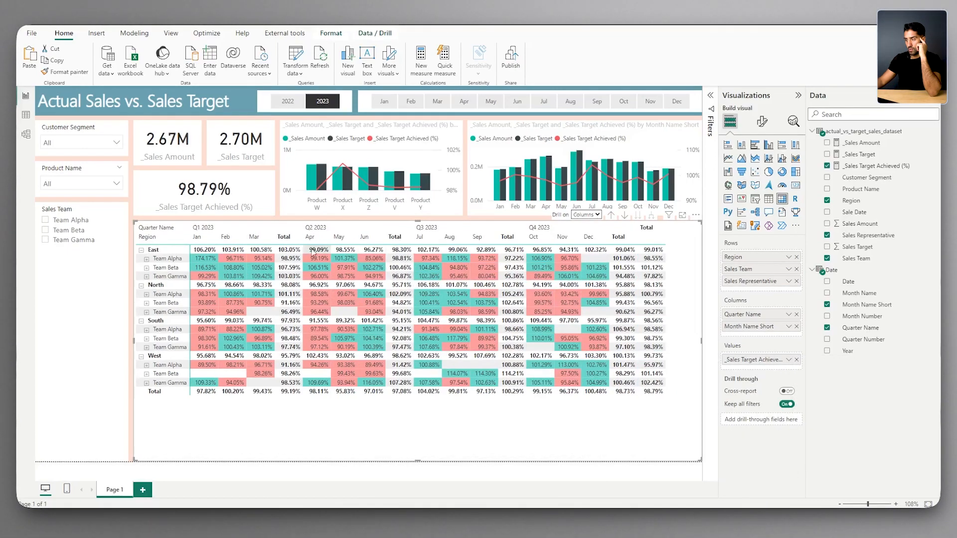
- Turn off the matrix's column subtotals, and expand and collapse Team Alpha under East to check its sales representatives
{"action": "left_click", "coordinate": [761, 122]}
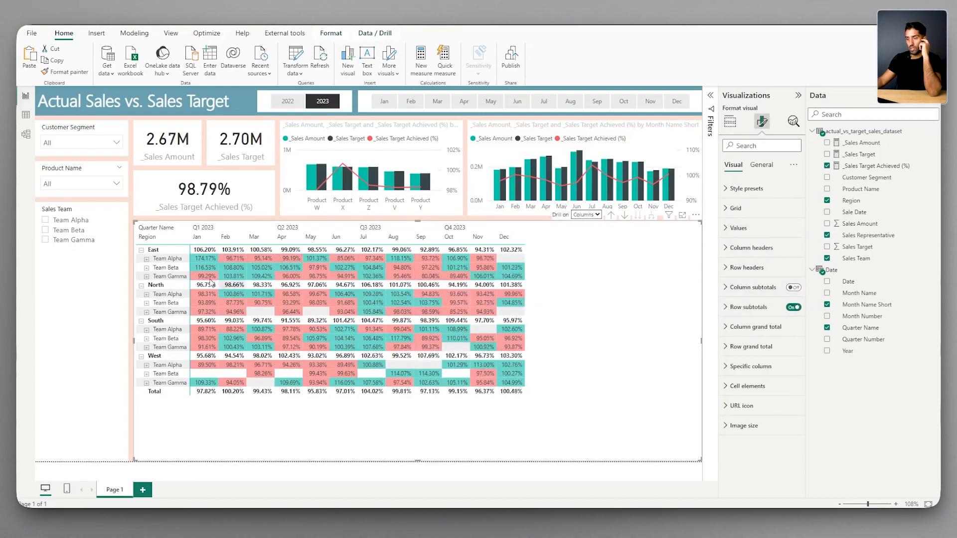
{"action": "left_click", "coordinate": [737, 122]}
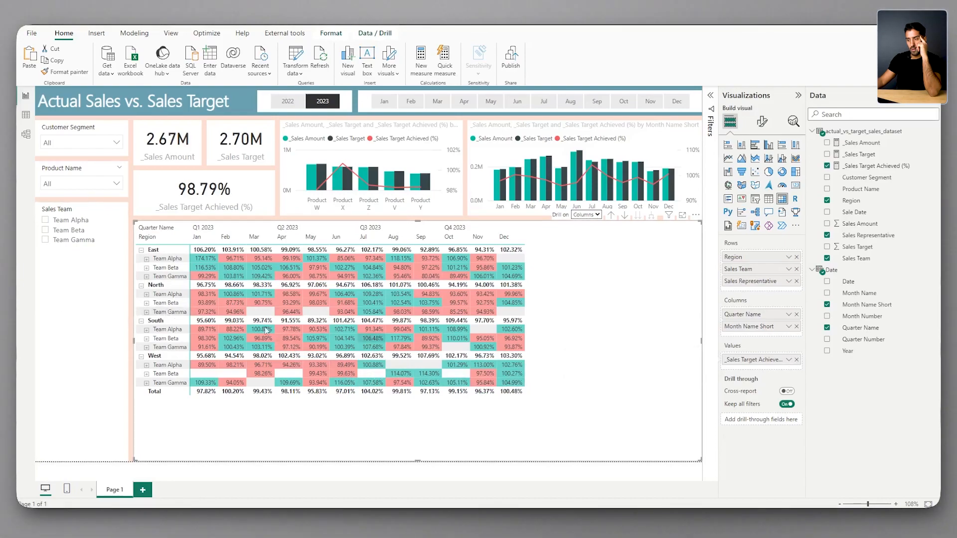
{"action": "left_click", "coordinate": [146, 259]}
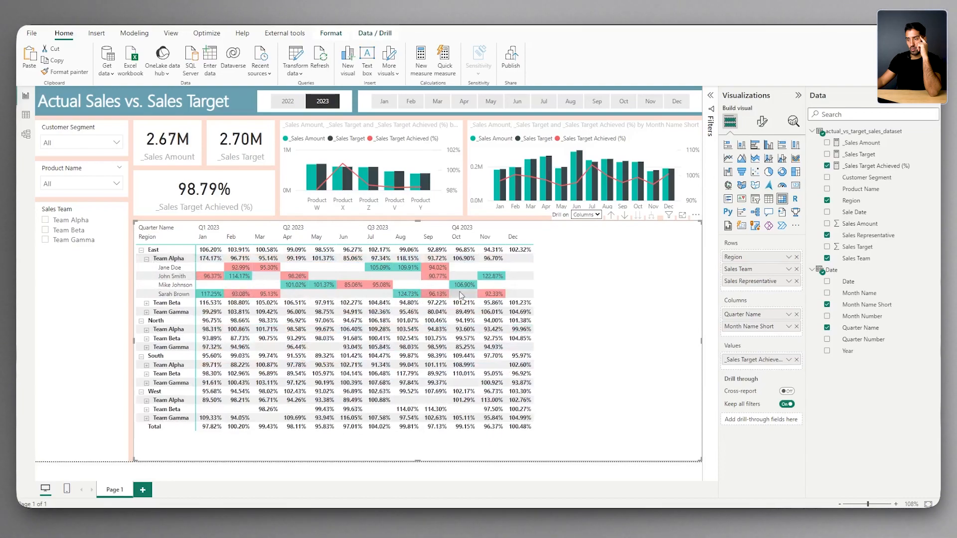
{"action": "left_click", "coordinate": [147, 259]}
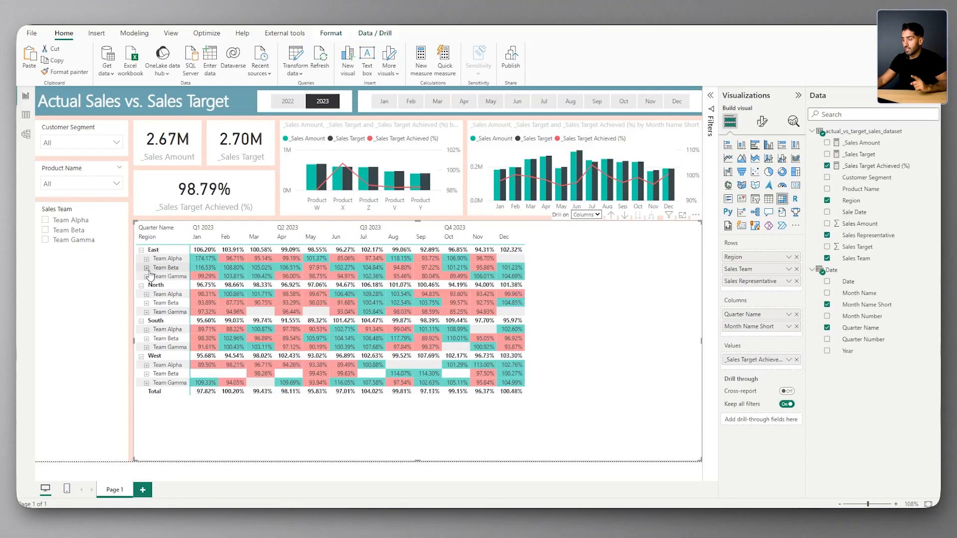
- Recolor the _Sales Target Achieved (%) background rule for values >= 1 and < 5000 with custom green #00B737
{"action": "left_click", "coordinate": [788, 360]}
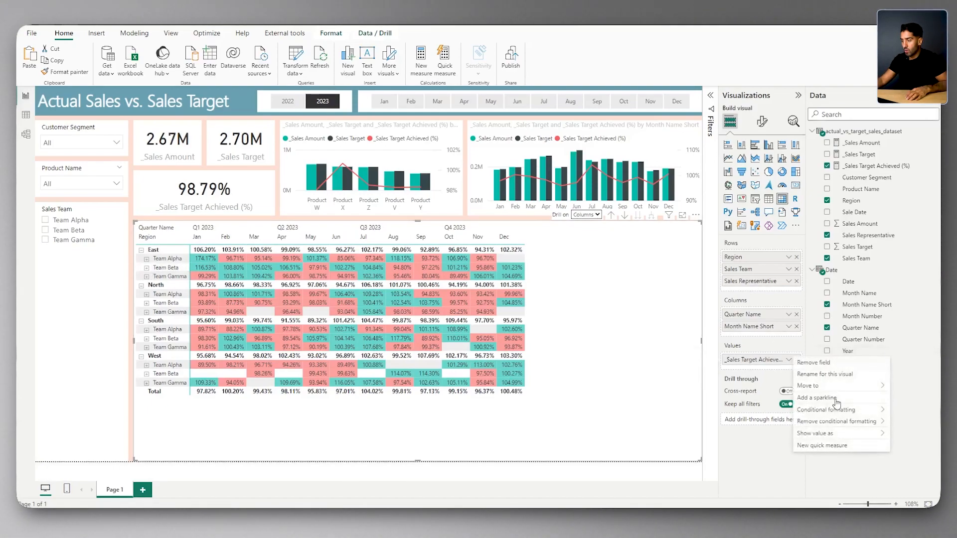
{"action": "mouse_move", "coordinate": [830, 409]}
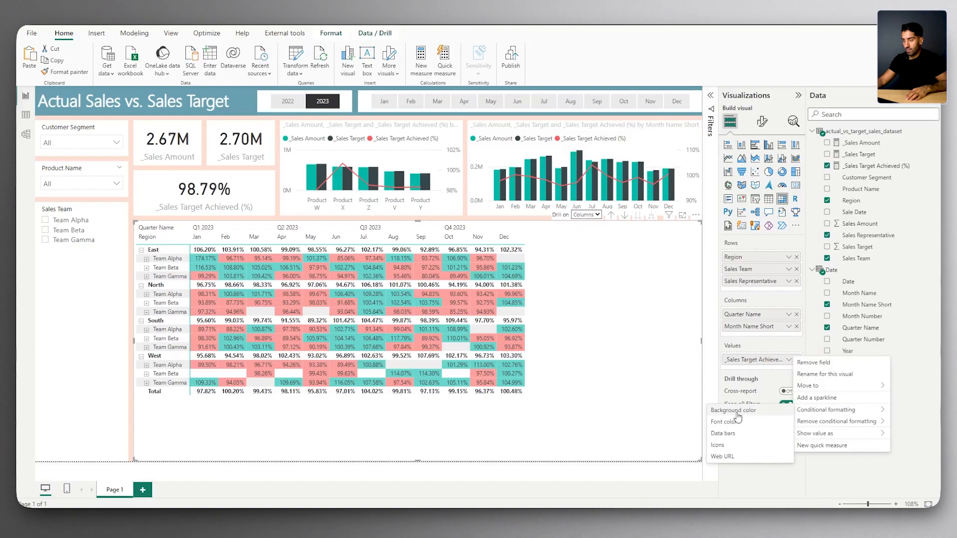
{"action": "left_click", "coordinate": [720, 410]}
{"action": "left_click", "coordinate": [571, 236]}
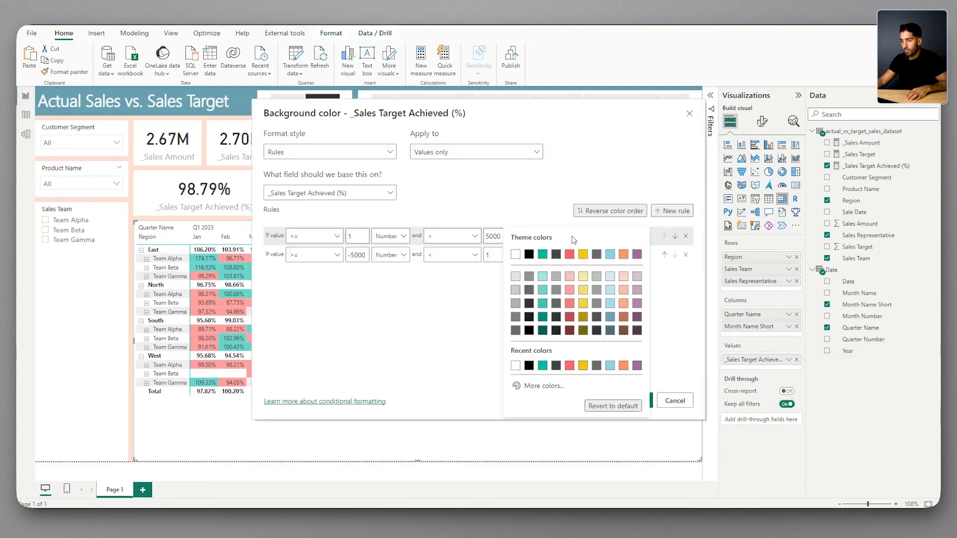
{"action": "left_click", "coordinate": [521, 386]}
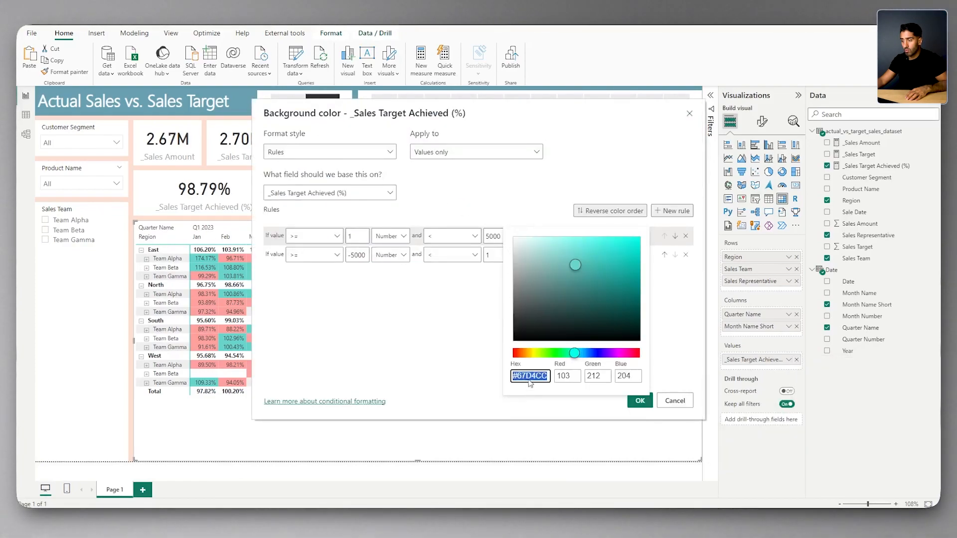
{"action": "left_click_drag", "start_coordinate": [571, 358], "coordinate": [557, 356]}
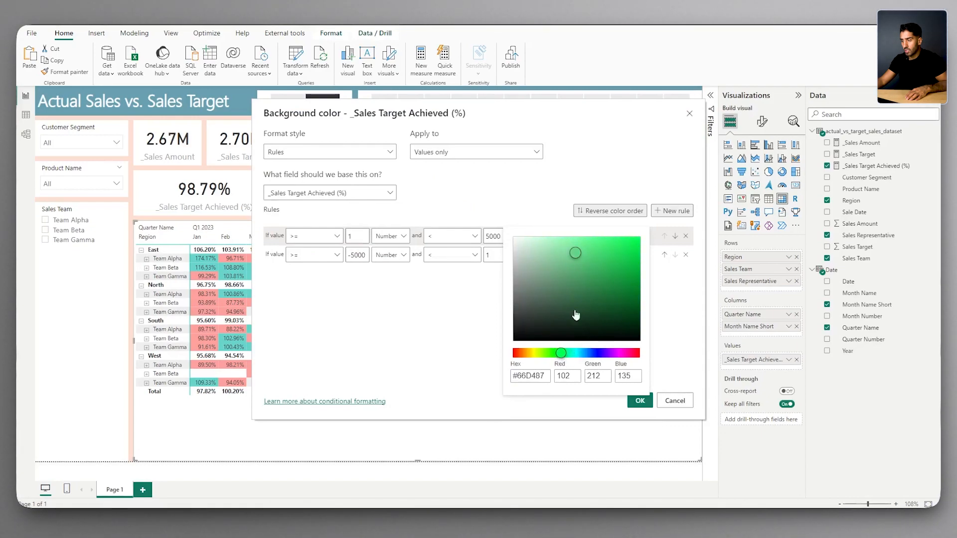
{"action": "left_click", "coordinate": [640, 267]}
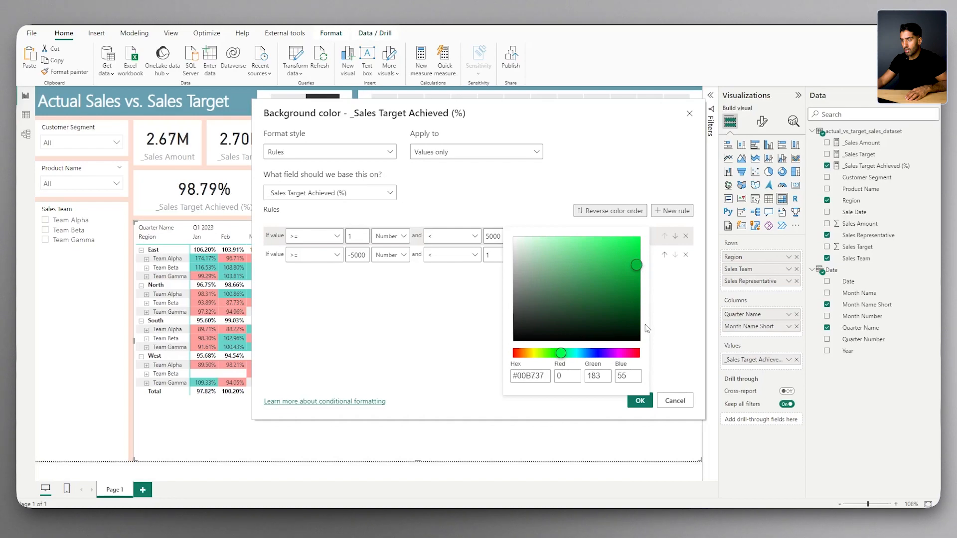
{"action": "left_click", "coordinate": [658, 383]}
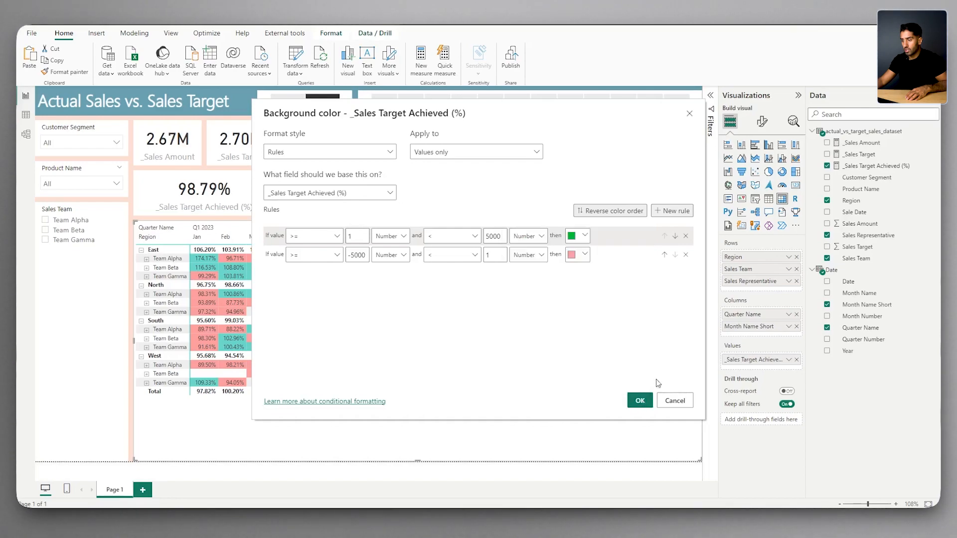
- Give the background rule for values >= -5000 and < 1 a dark red fill, and apply the formatting
{"action": "left_click", "coordinate": [581, 257]}
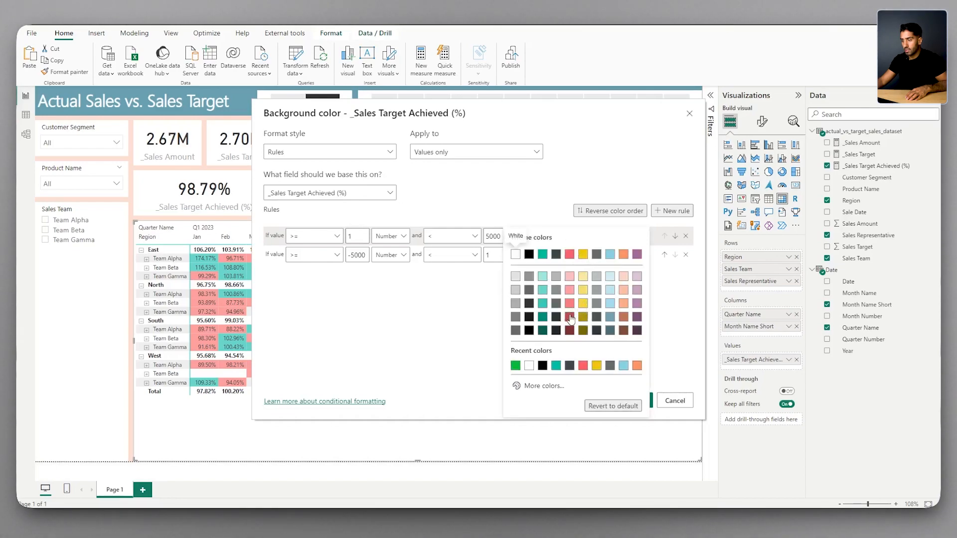
{"action": "left_click", "coordinate": [570, 317]}
{"action": "left_click", "coordinate": [639, 401]}
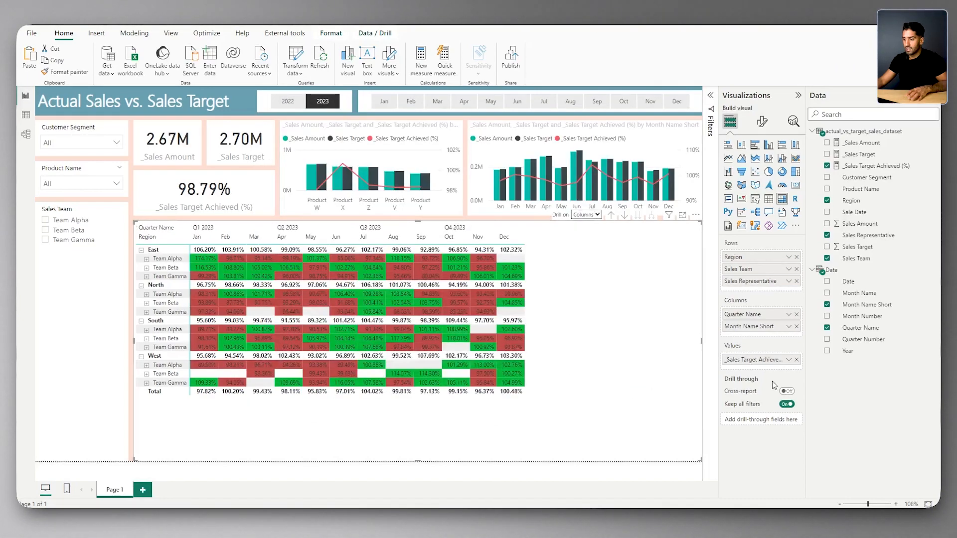
- Reopen the _Sales Target Achieved (%) background color rules and set the fill for values >= 1 and < 5000 to white
{"action": "left_click", "coordinate": [788, 359]}
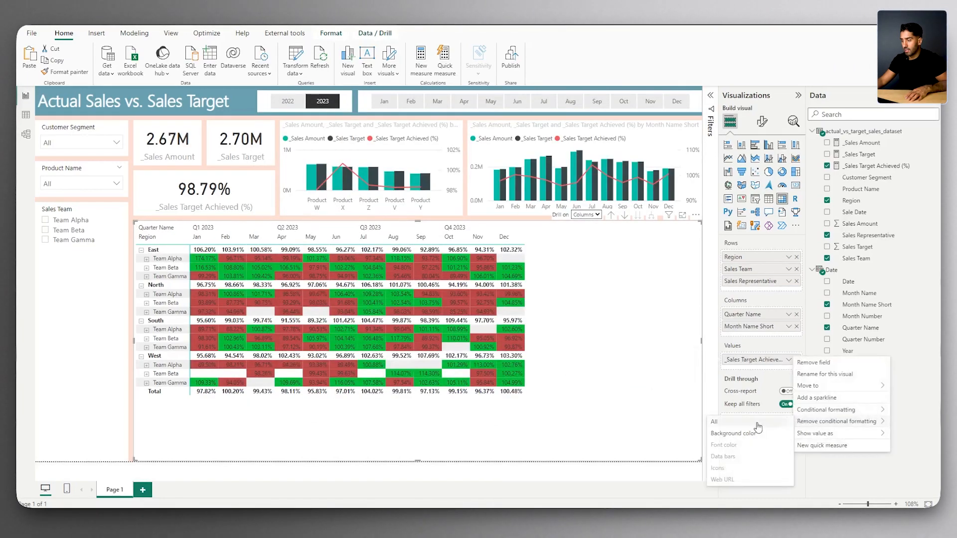
{"action": "mouse_move", "coordinate": [817, 421]}
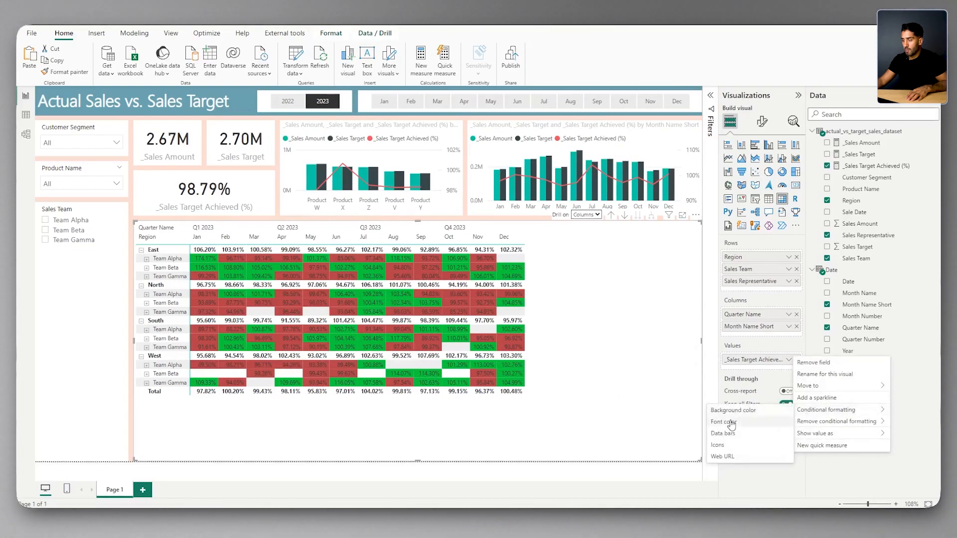
{"action": "left_click", "coordinate": [733, 410]}
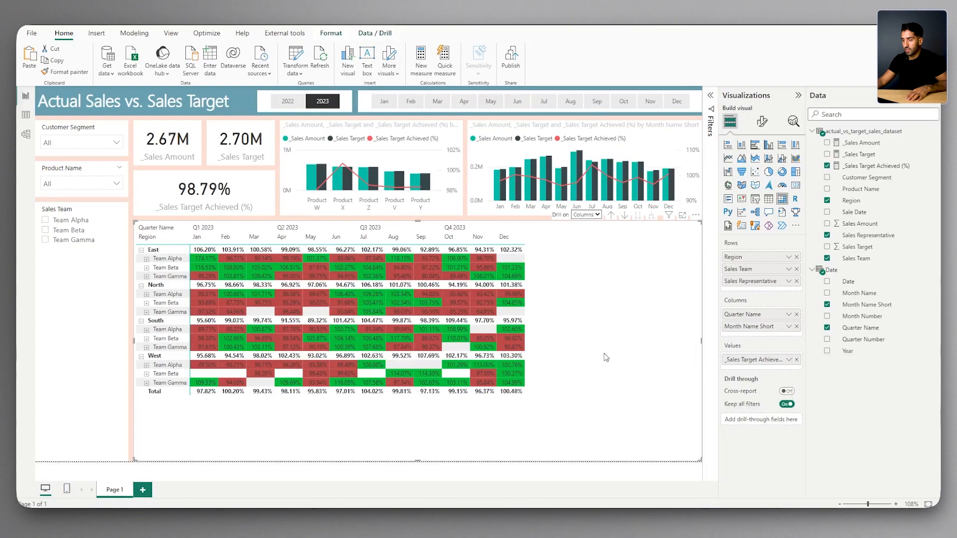
{"action": "left_click", "coordinate": [571, 238]}
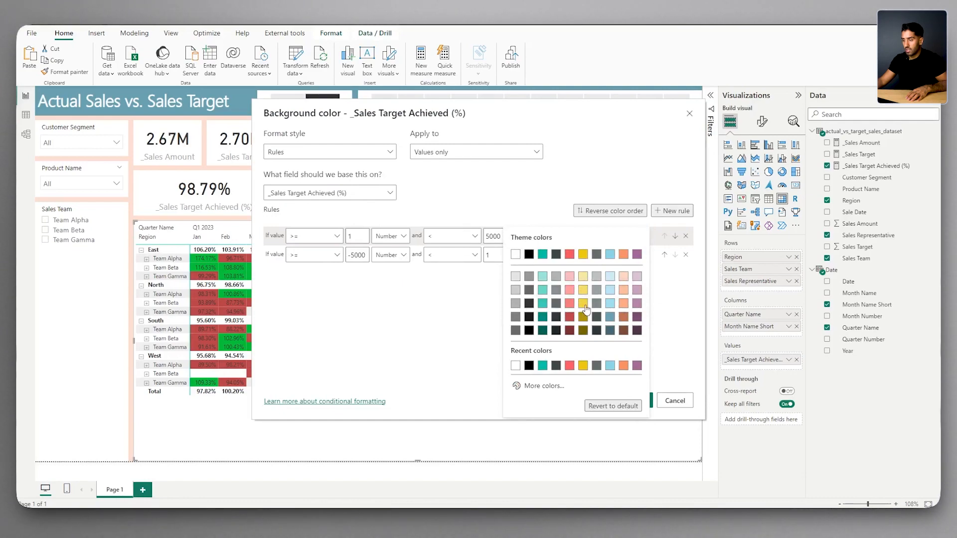
{"action": "left_click", "coordinate": [435, 308]}
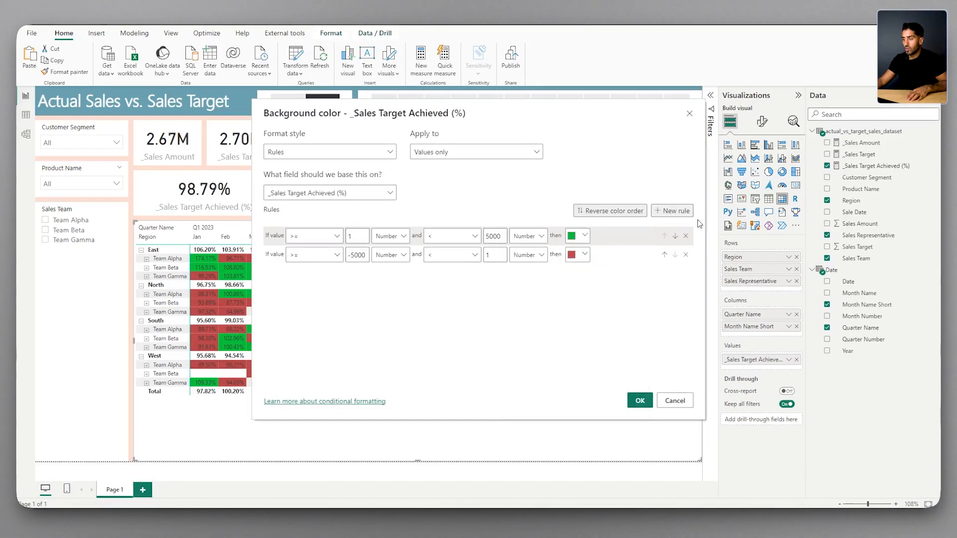
{"action": "left_click", "coordinate": [572, 237]}
{"action": "left_click", "coordinate": [528, 366]}
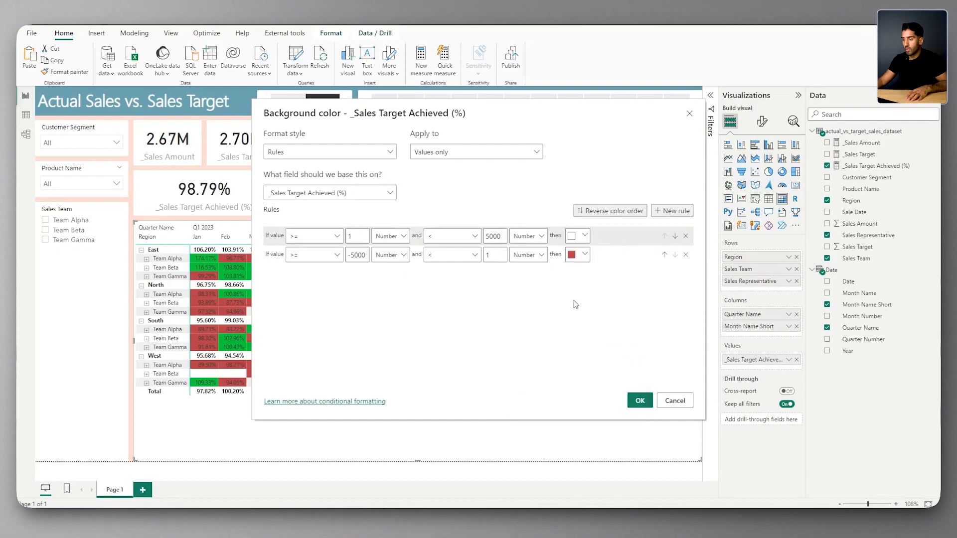
- Set the fill for values >= -5000 and < 1 to a medium red, and apply the background formatting
{"action": "left_click", "coordinate": [581, 256]}
{"action": "left_click", "coordinate": [570, 303]}
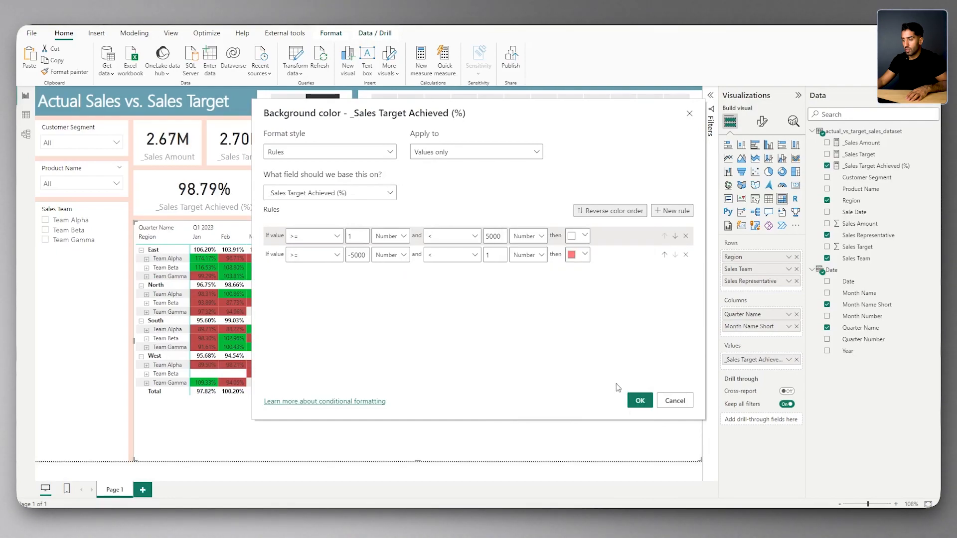
{"action": "left_click", "coordinate": [640, 400]}
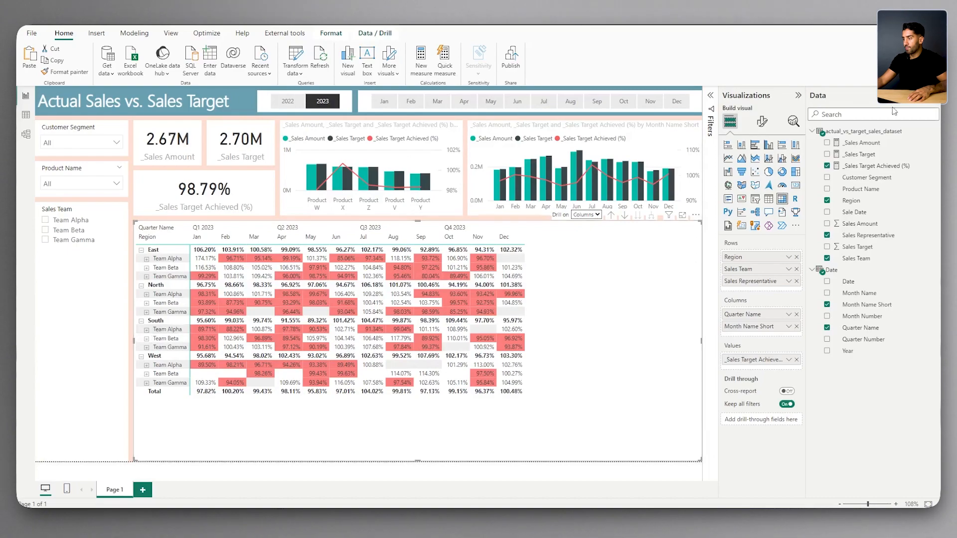
- Collapse the Data and Visualizations panes, and switch to the PowerPoint deck to read the User Stories slide
{"action": "left_click", "coordinate": [932, 95]}
{"action": "left_click", "coordinate": [917, 95]}
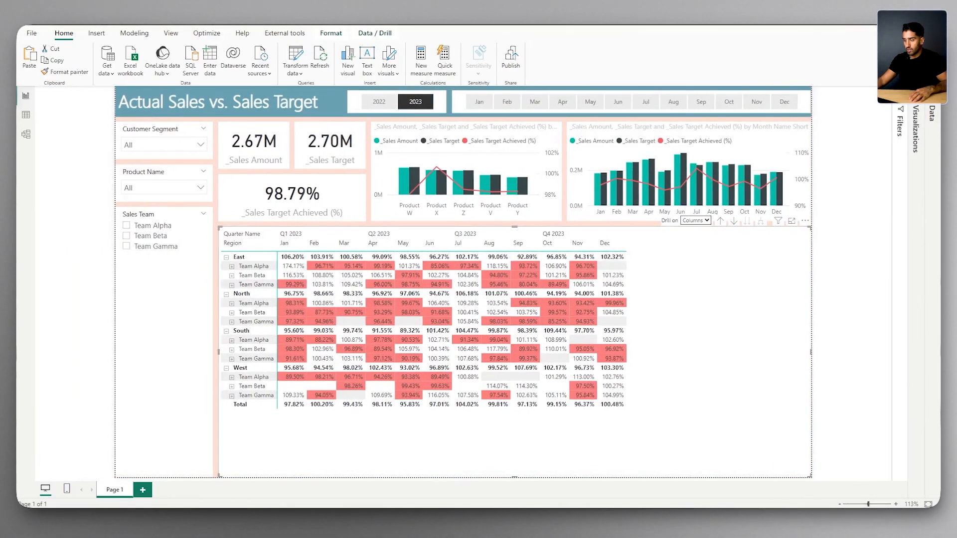
{"action": "left_click", "coordinate": [431, 519]}
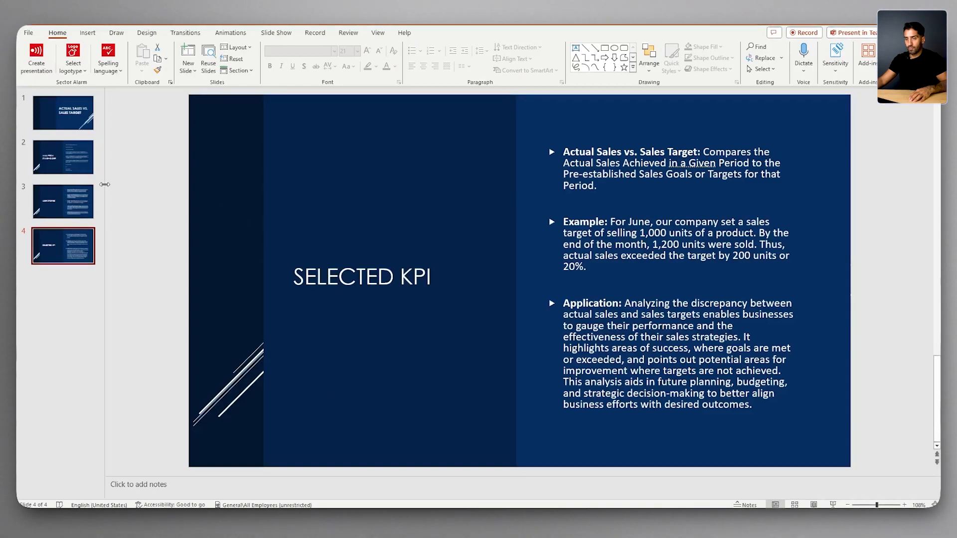
{"action": "left_click", "coordinate": [63, 157]}
{"action": "left_click", "coordinate": [68, 204]}
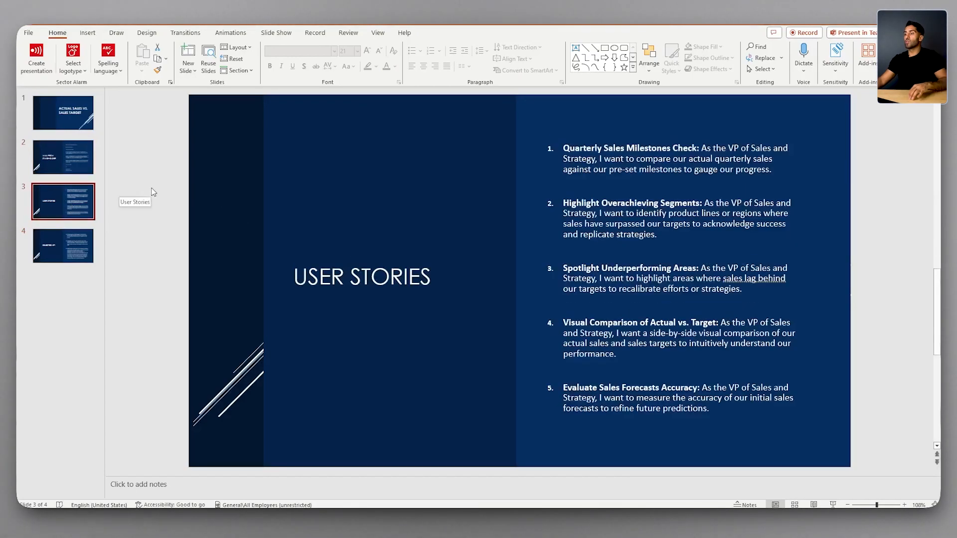
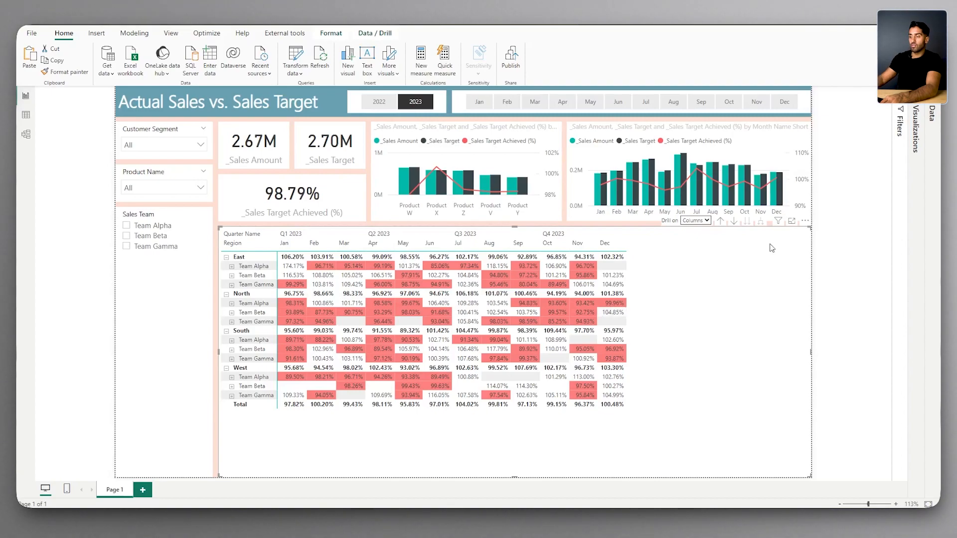
- Switch back to Power BI and view the matrix columns by quarter only, then restore the month level
{"action": "left_click", "coordinate": [721, 223]}
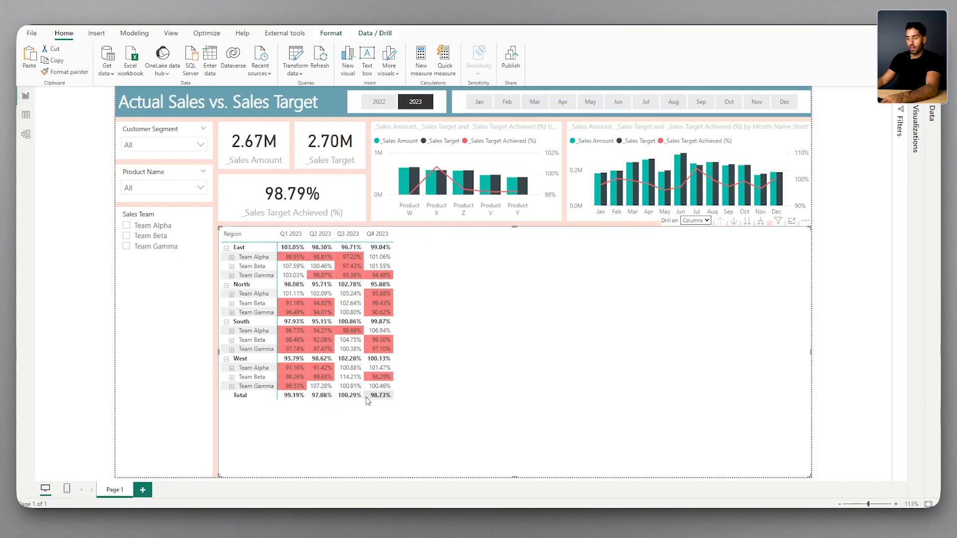
{"action": "left_click", "coordinate": [760, 223]}
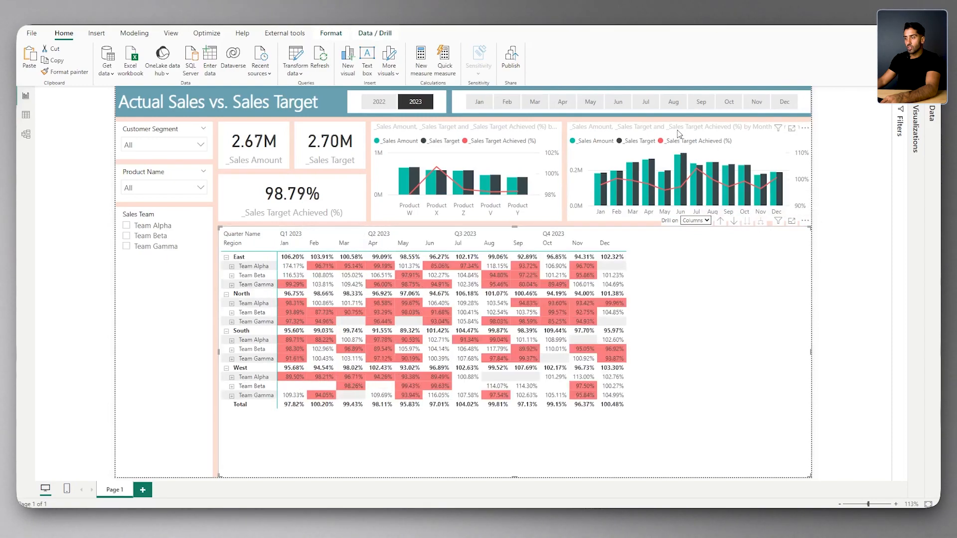
- Reopen the Data and Visualizations panes and add Quarter Name above Month Name Short on the monthly combo chart's X-axis
{"action": "left_click", "coordinate": [932, 110]}
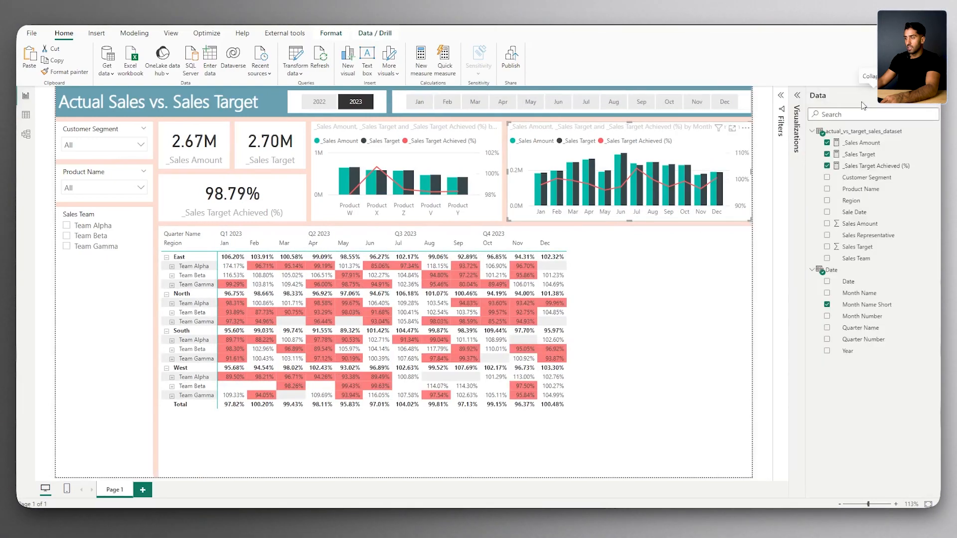
{"action": "left_click", "coordinate": [930, 96]}
{"action": "left_click", "coordinate": [915, 104]}
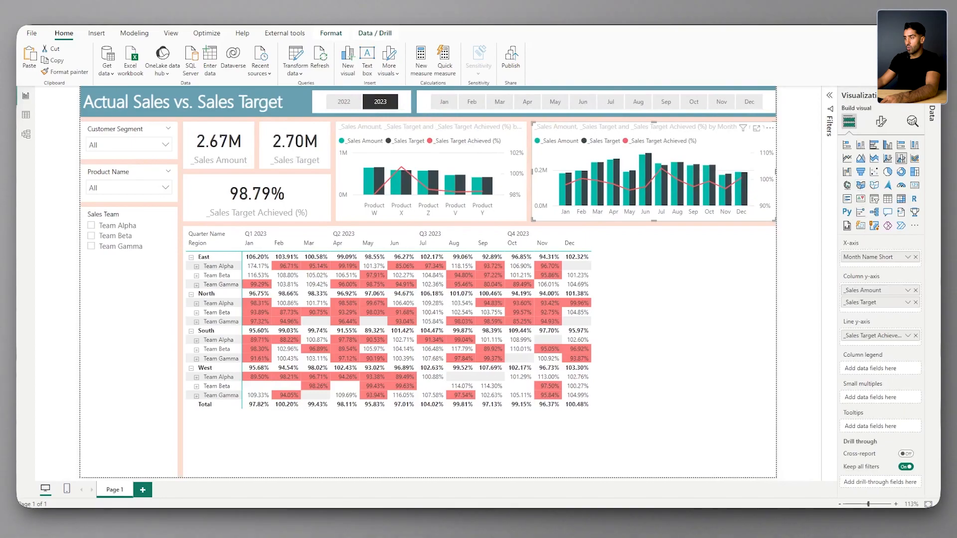
{"action": "left_click", "coordinate": [932, 112]}
{"action": "left_click_drag", "start_coordinate": [853, 328], "coordinate": [783, 259]}
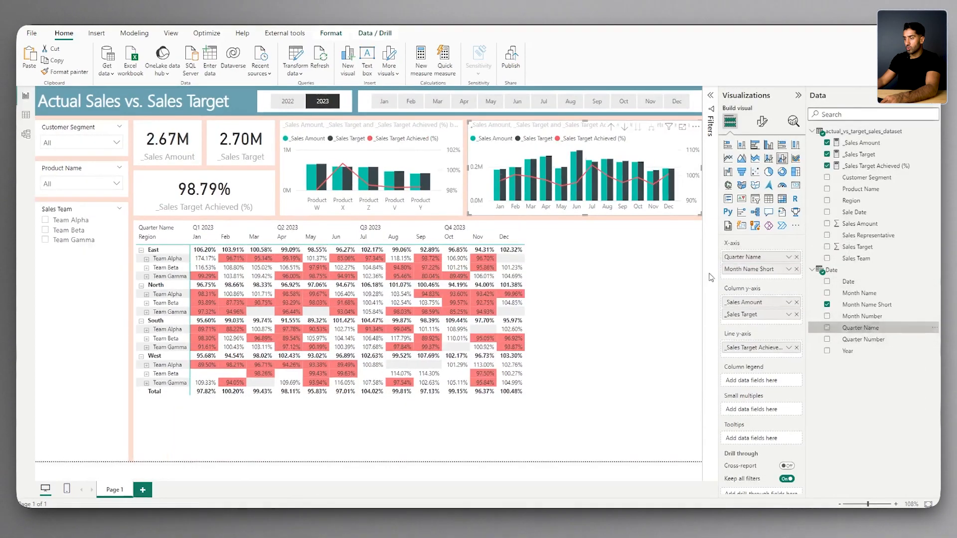
- Try the combo chart's quarter and month levels, and leave it drilled up to quarters
{"action": "left_click", "coordinate": [612, 129]}
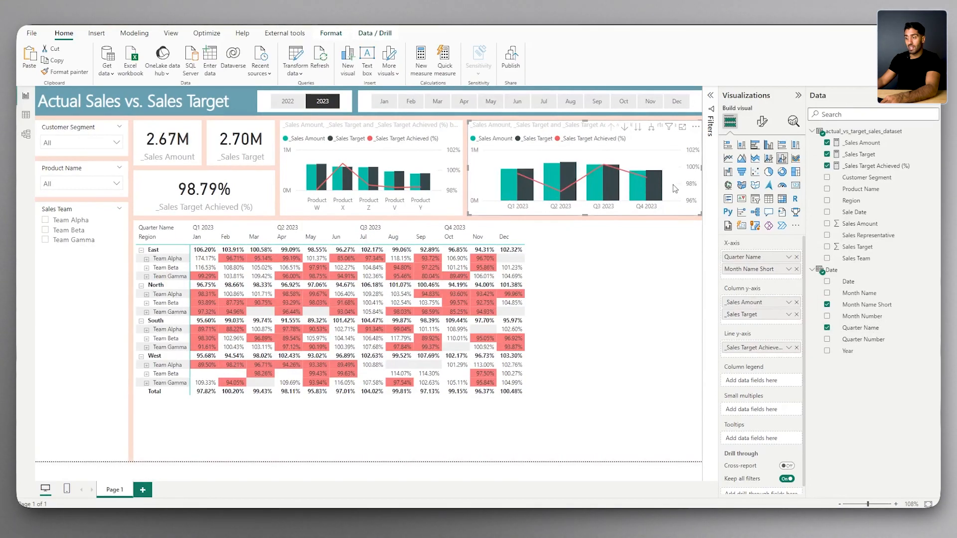
{"action": "left_click", "coordinate": [638, 128]}
{"action": "left_click", "coordinate": [610, 128]}
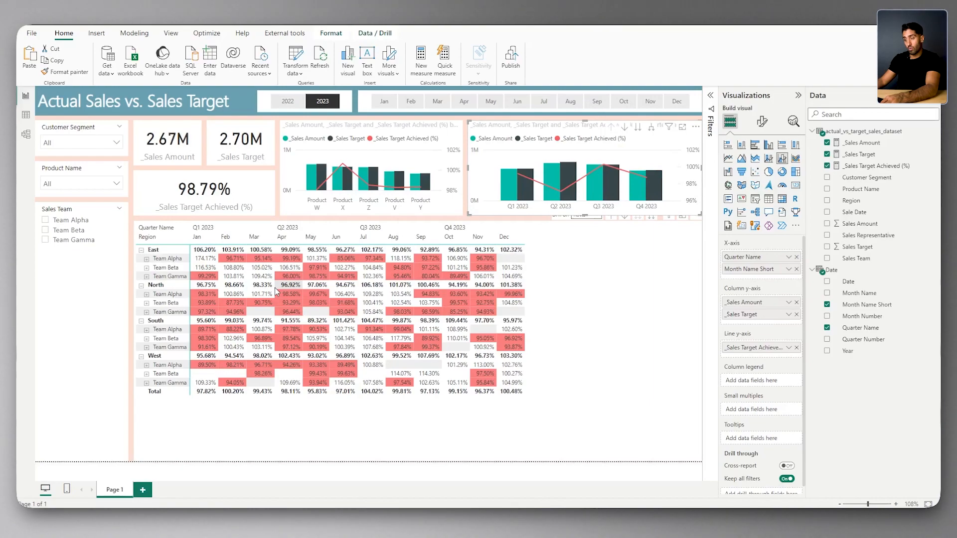
- Switch to PowerPoint to read the Highlight Overachieving Segments user story, and return to Power BI
{"action": "key", "text": "alt+Tab"}
{"action": "left_click", "coordinate": [653, 237]}
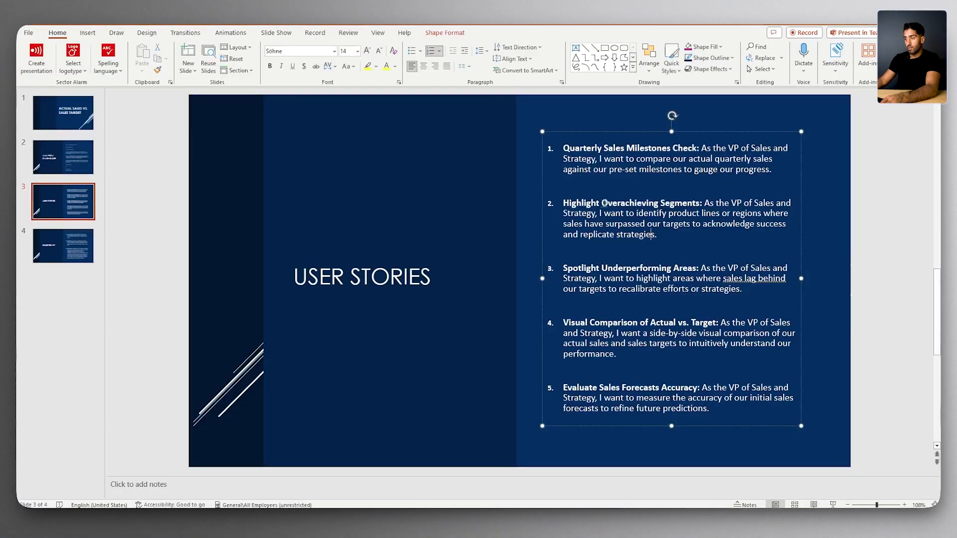
{"action": "key", "text": "alt+Tab"}
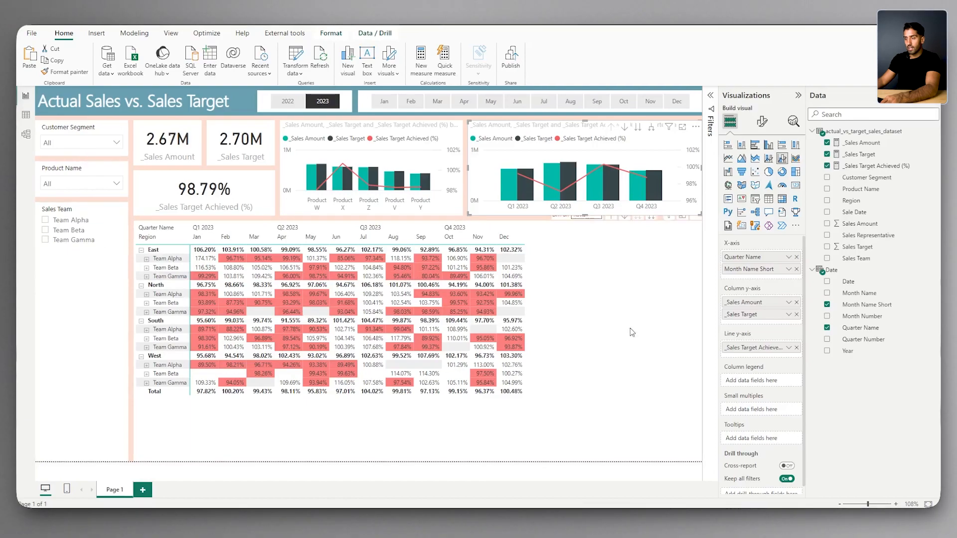
- Add Customer Segment between Region and Sales Team in the matrix rows, and remove Sales Representative
{"action": "left_click", "coordinate": [647, 334]}
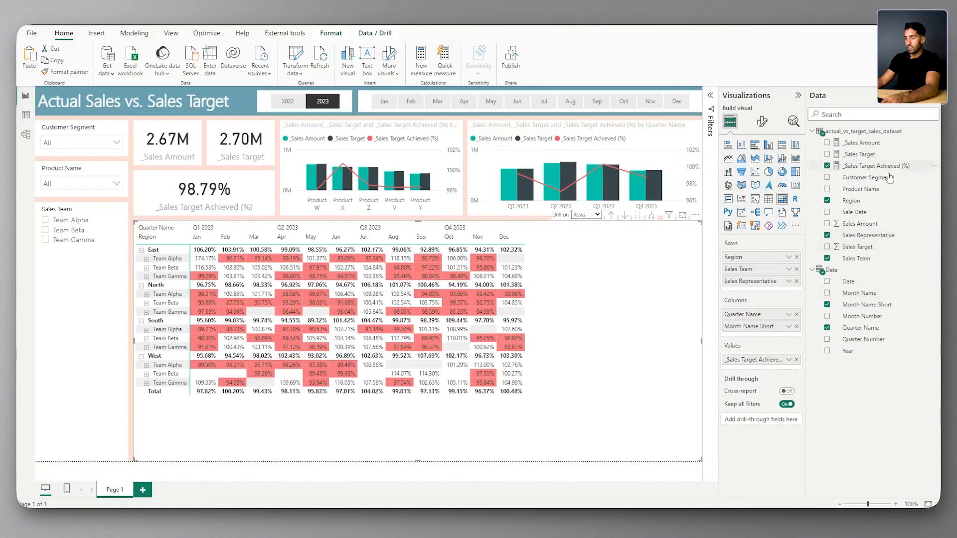
{"action": "left_click_drag", "start_coordinate": [887, 182], "coordinate": [752, 264]}
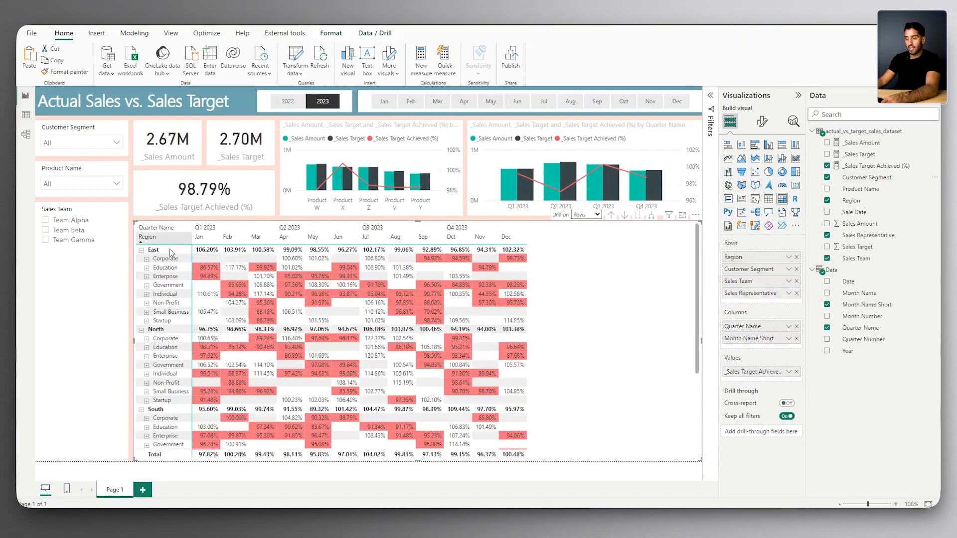
{"action": "left_click", "coordinate": [796, 293]}
- Review the matrix's customer segments across the regions, and switch to the User Stories slide in PowerPoint
{"action": "scroll", "coordinate": [619, 320], "scroll_direction": "down", "scroll_amount": 3}
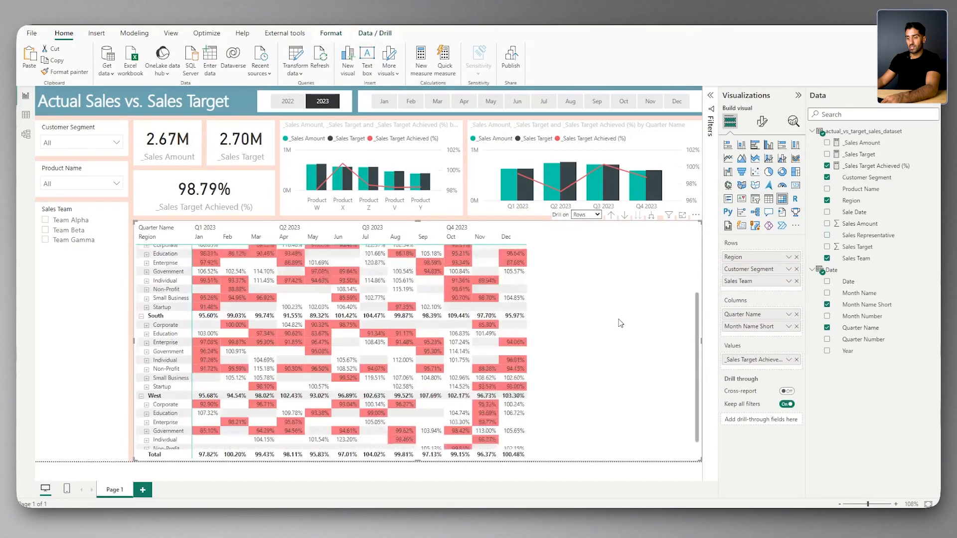
{"action": "scroll", "coordinate": [626, 356], "scroll_direction": "up", "scroll_amount": 3}
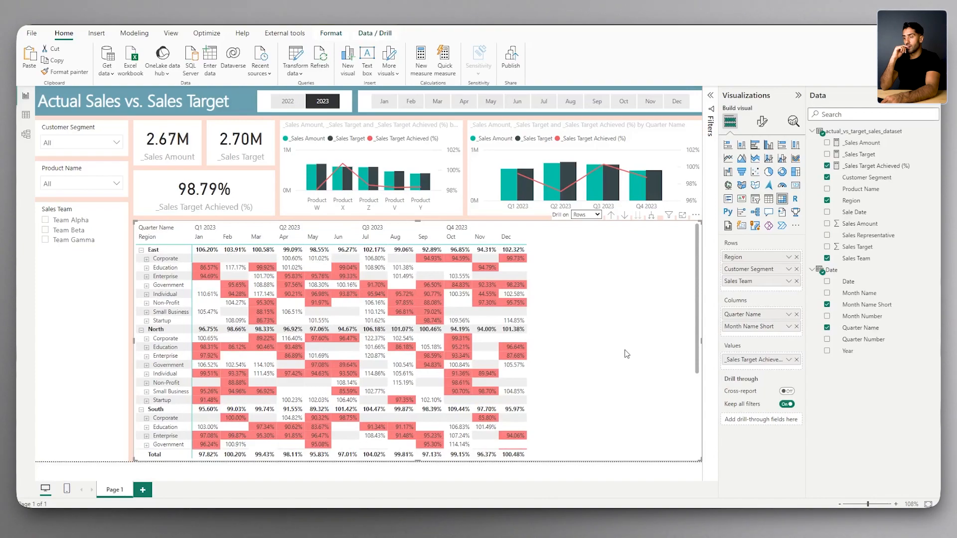
{"action": "key", "text": "alt+Tab"}
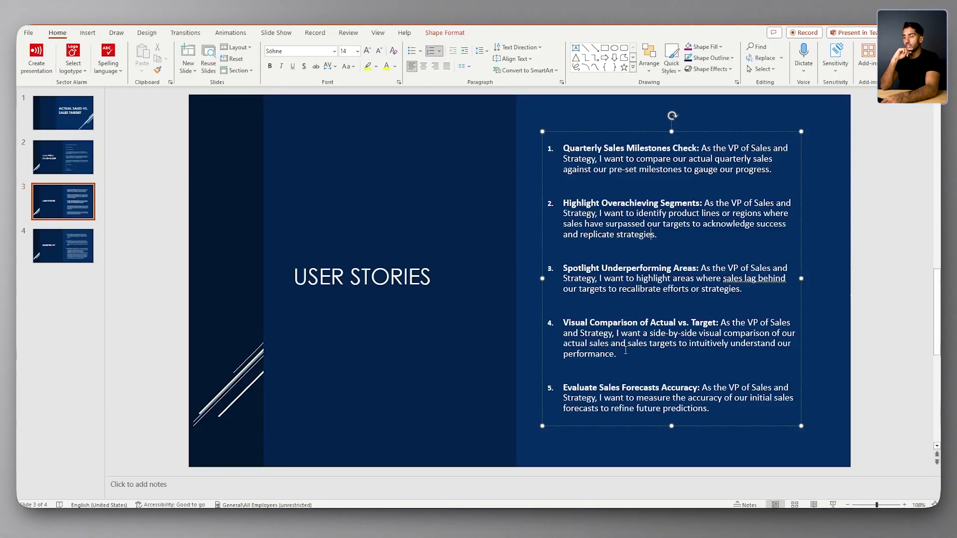
- Return to Power BI, drill the matrix up to its top row level, and place Customer Segment above Region in its rows
{"action": "key", "text": "alt+Tab"}
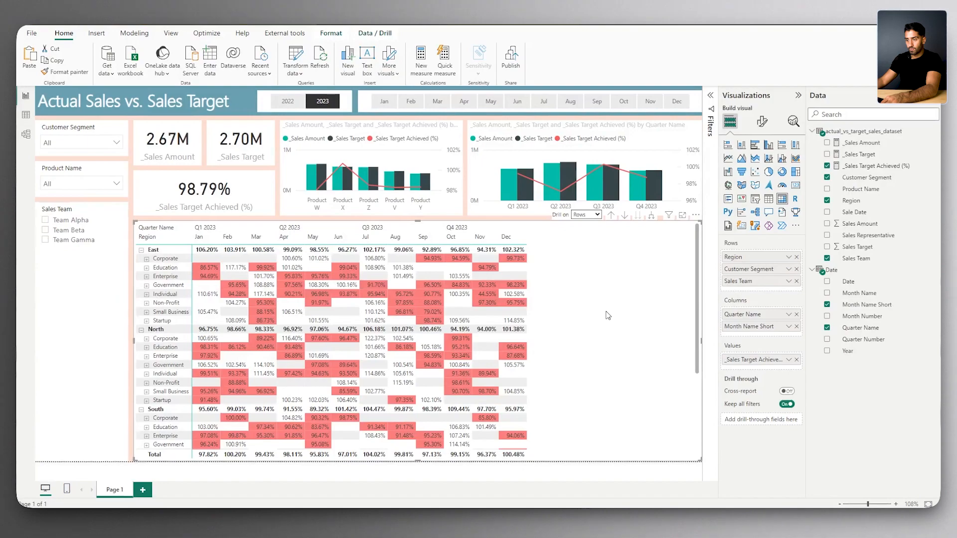
{"action": "scroll", "coordinate": [609, 316], "scroll_direction": "down", "scroll_amount": 3}
{"action": "scroll", "coordinate": [609, 316], "scroll_direction": "up", "scroll_amount": 3}
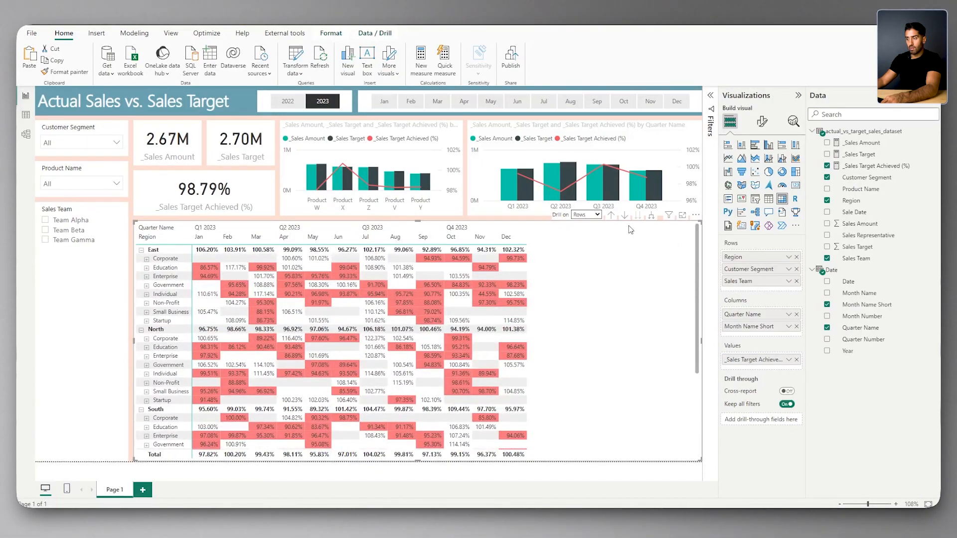
{"action": "left_click", "coordinate": [612, 215]}
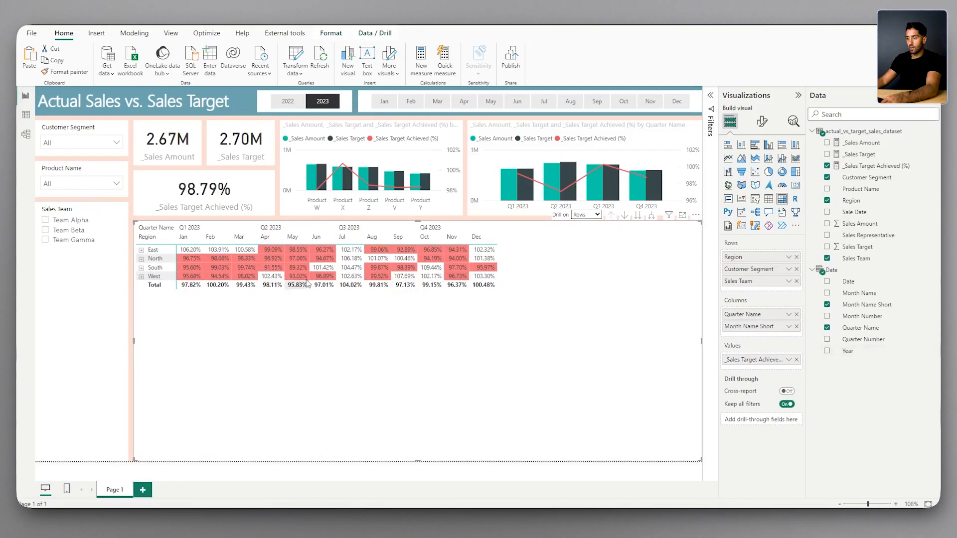
{"action": "left_click_drag", "start_coordinate": [748, 269], "coordinate": [744, 257]}
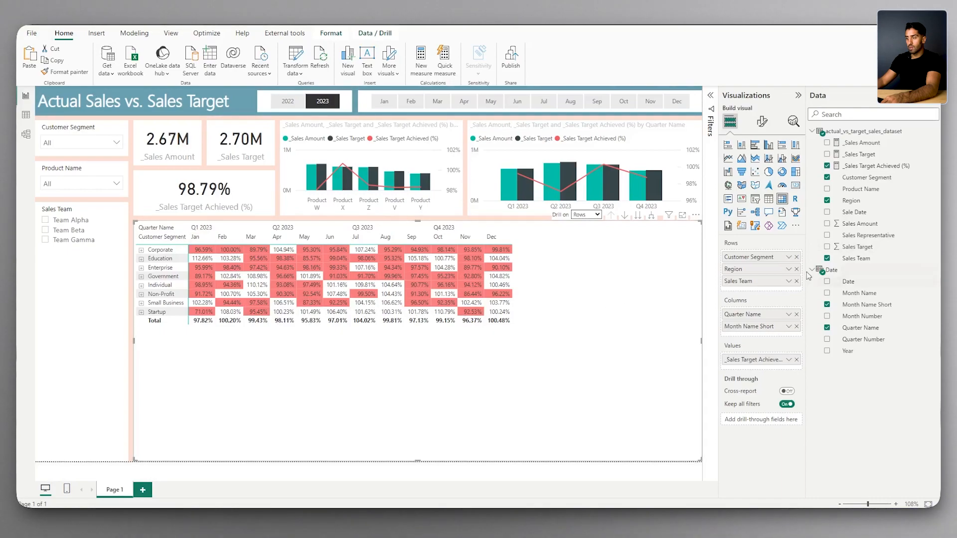
- Check the combo charts, including the date chart's quarter and month levels, against the visual comparison and forecast accuracy user stories in PowerPoint
{"action": "key", "text": "alt+Tab"}
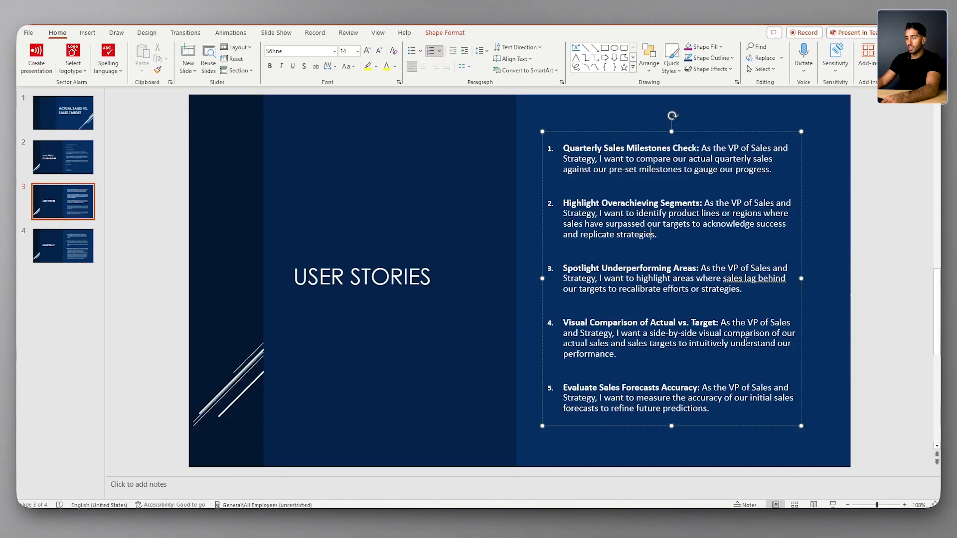
{"action": "key", "text": "alt+Tab"}
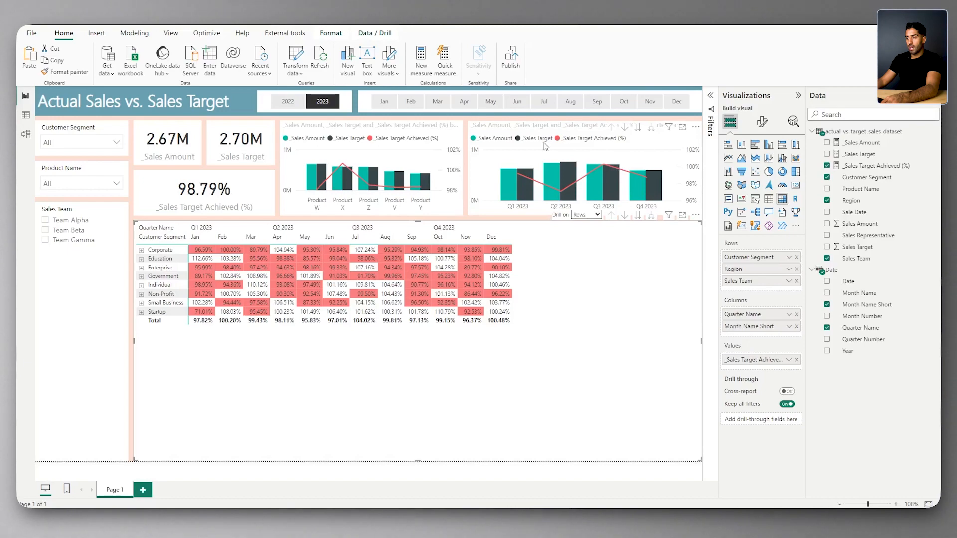
{"action": "left_click", "coordinate": [329, 131]}
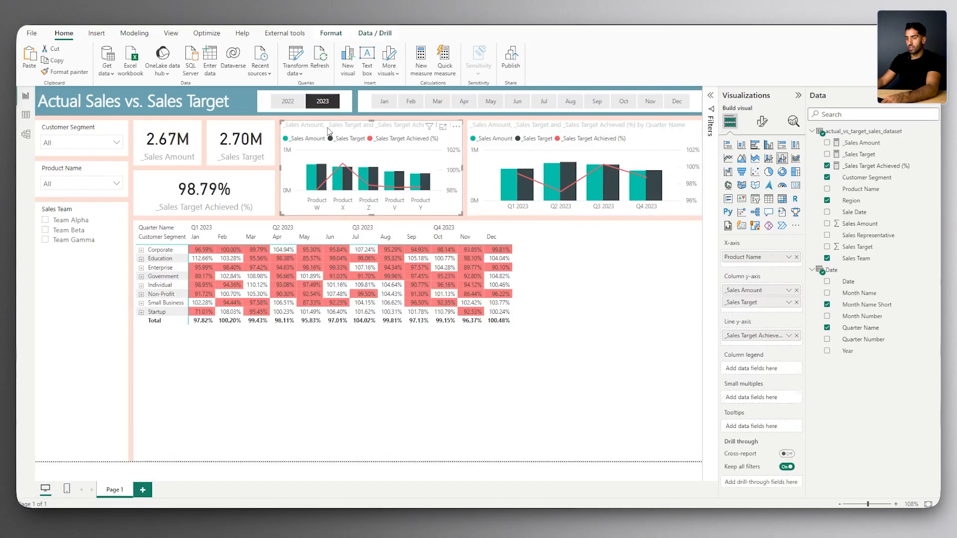
{"action": "left_click", "coordinate": [542, 128]}
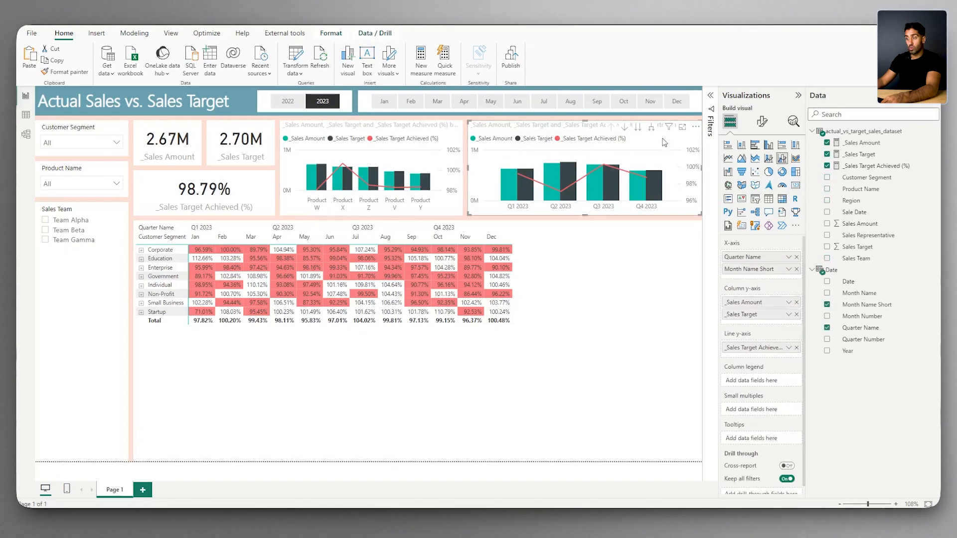
{"action": "left_click", "coordinate": [652, 129]}
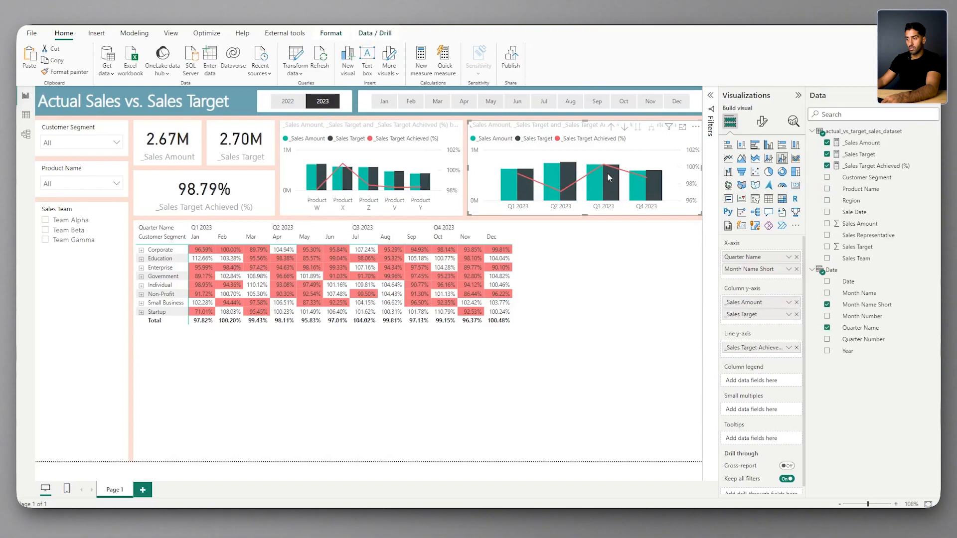
{"action": "left_click", "coordinate": [638, 127]}
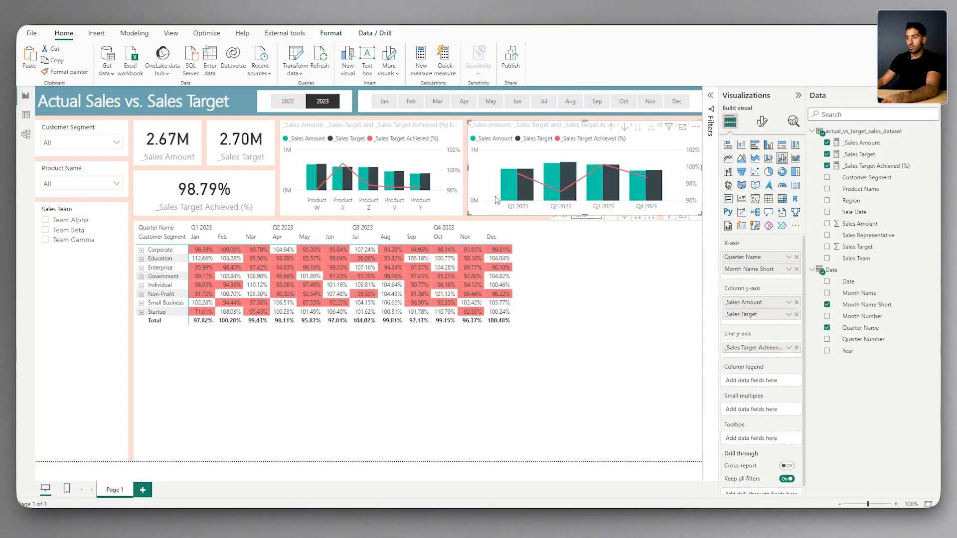
{"action": "key", "text": "alt+Tab"}
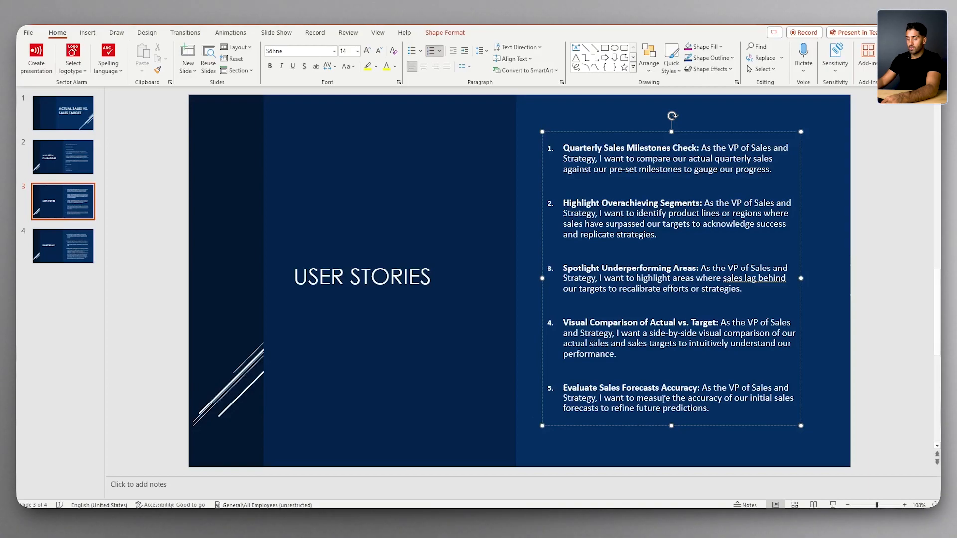
{"action": "key", "text": "alt+Tab"}
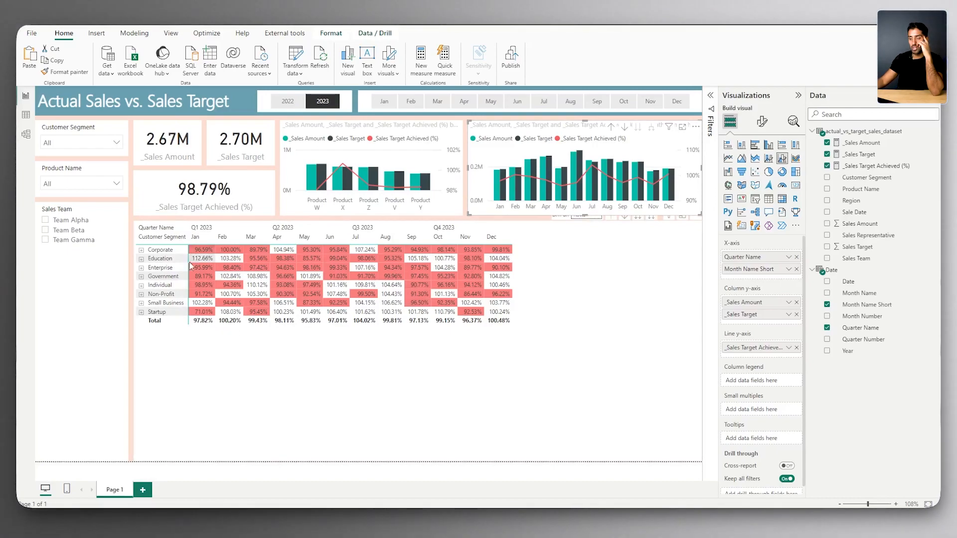
- Add the _Sales Amount measure as the matrix's first value and rename it Amt for this visual
{"action": "left_click", "coordinate": [608, 356]}
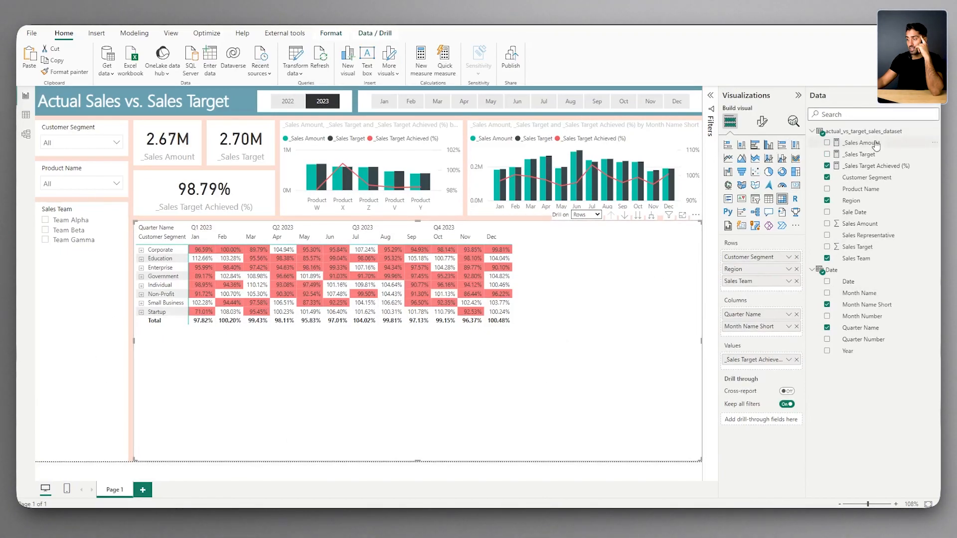
{"action": "left_click_drag", "start_coordinate": [876, 144], "coordinate": [758, 364]}
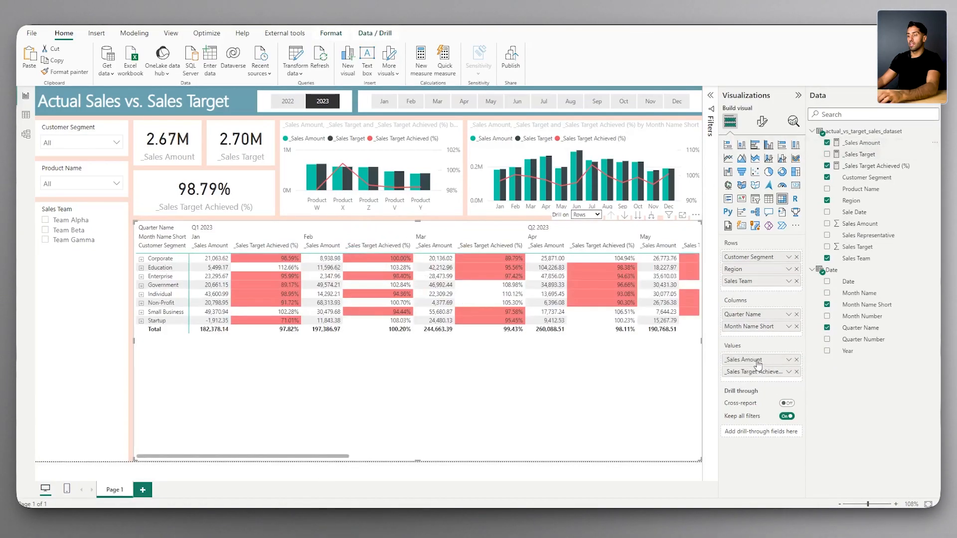
{"action": "double_click", "coordinate": [758, 360]}
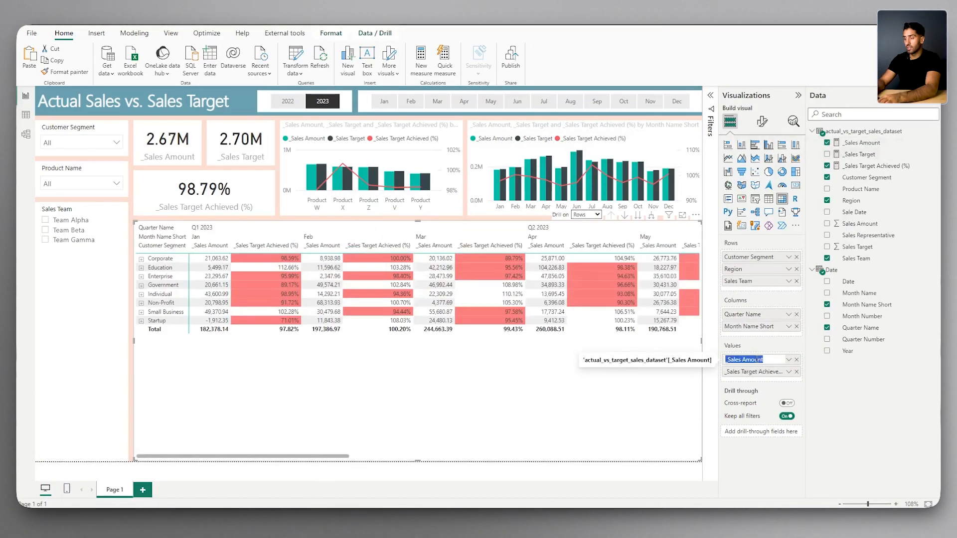
{"action": "type", "text": "Amt"}
{"action": "key", "text": "Return"}
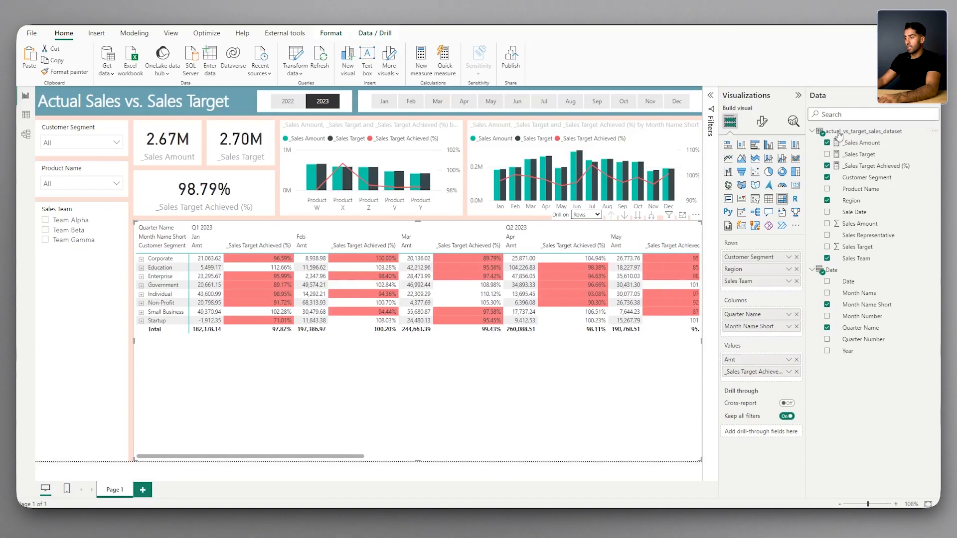
- Add the _Sales Target measure directly below Amt in the matrix values and rename it Trg
{"action": "left_click_drag", "start_coordinate": [858, 158], "coordinate": [754, 379]}
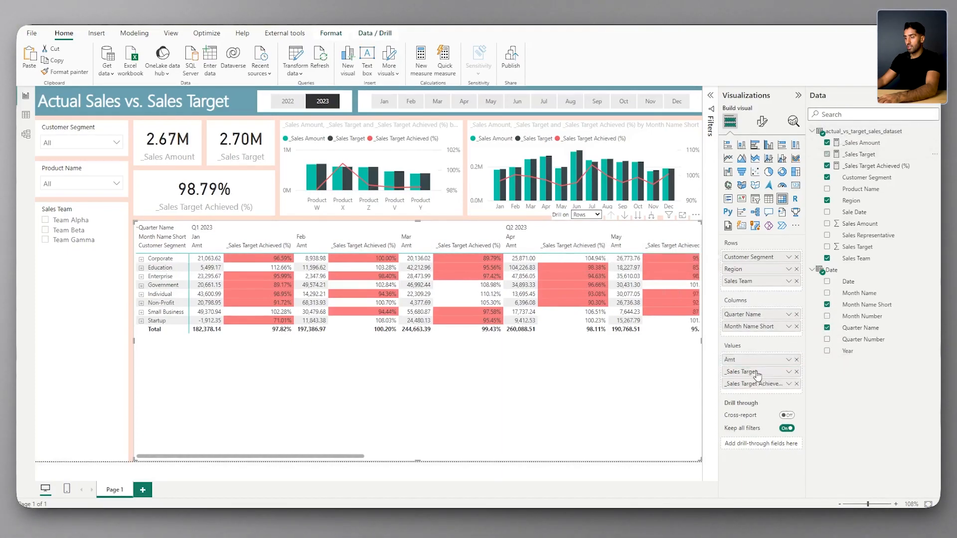
{"action": "double_click", "coordinate": [753, 375]}
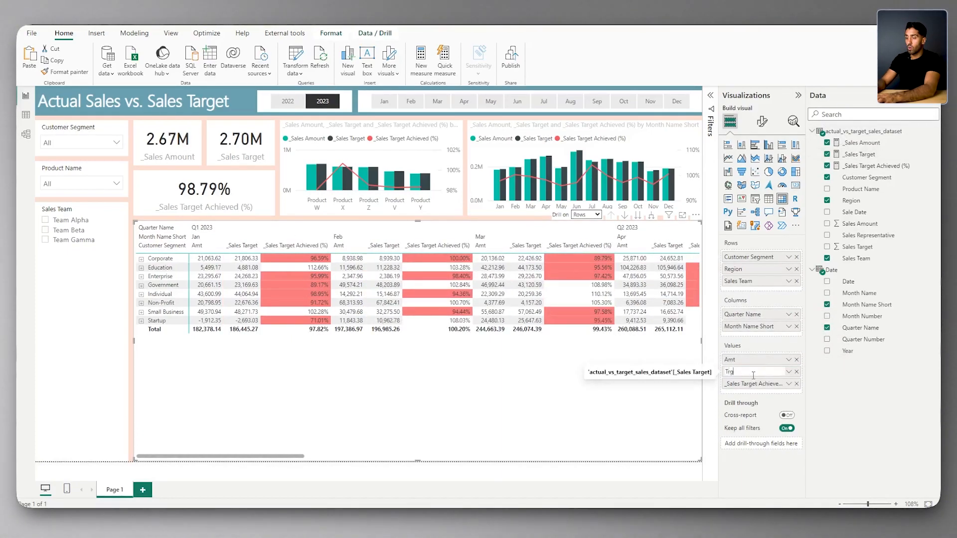
{"action": "key", "text": "Return"}
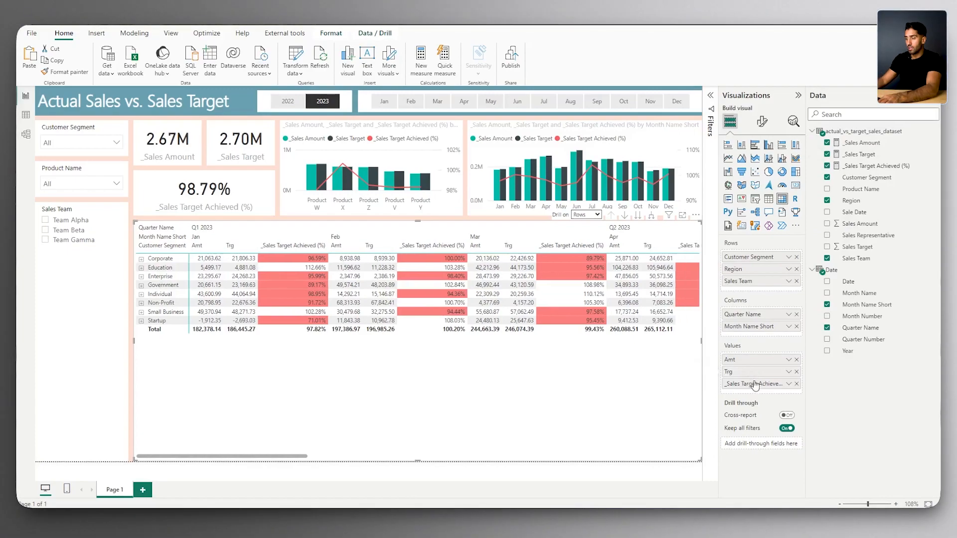
- Rename the matrix's _Sales Target Achieved (%) value as % and its sales target value as Trgt
{"action": "double_click", "coordinate": [755, 384]}
{"action": "type", "text": "%"}
{"action": "key", "text": "Return"}
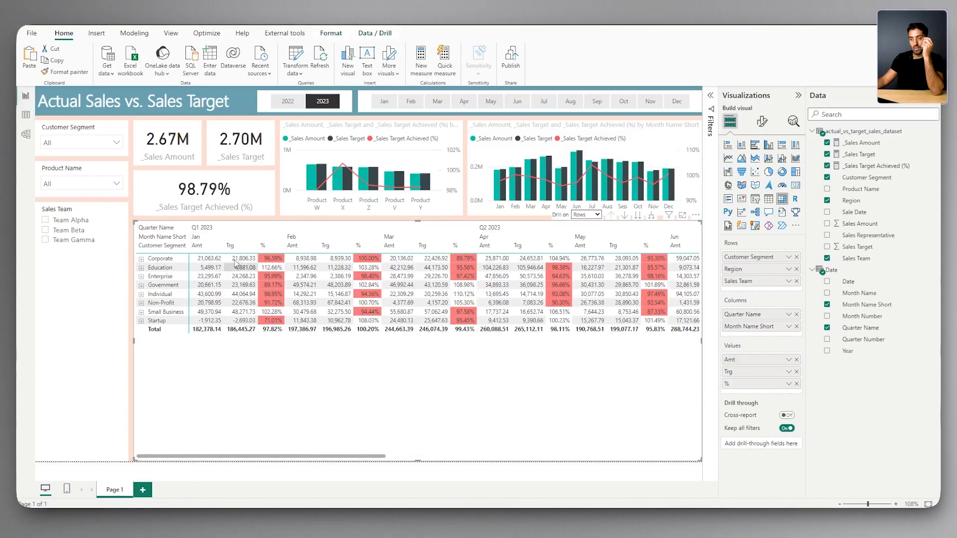
{"action": "double_click", "coordinate": [756, 372]}
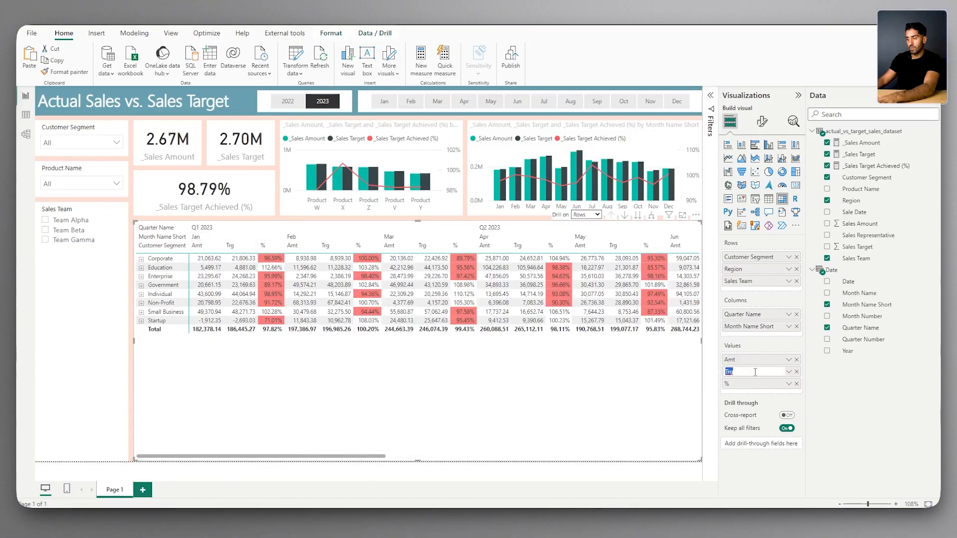
{"action": "type", "text": "Trgt"}
{"action": "key", "text": "Return"}
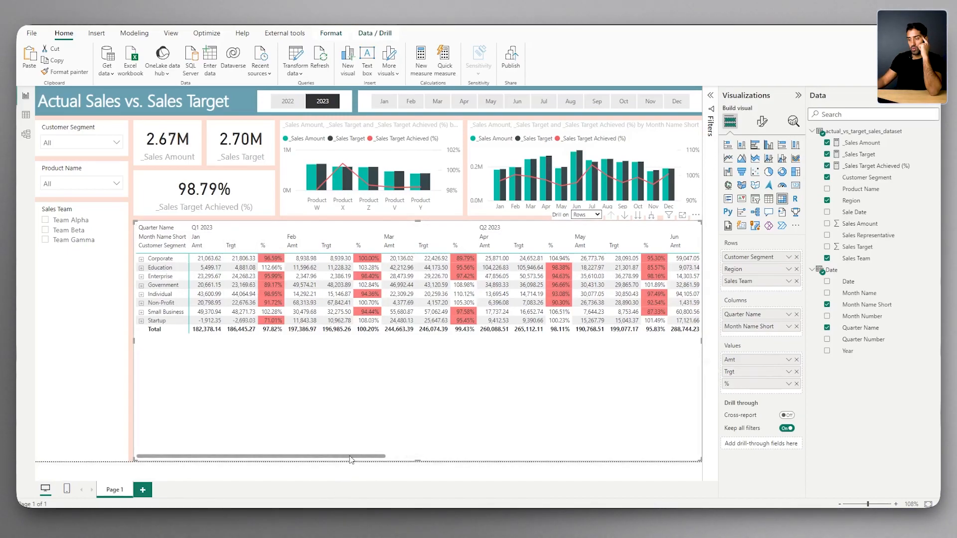
{"action": "left_click_drag", "start_coordinate": [349, 457], "coordinate": [277, 467]}
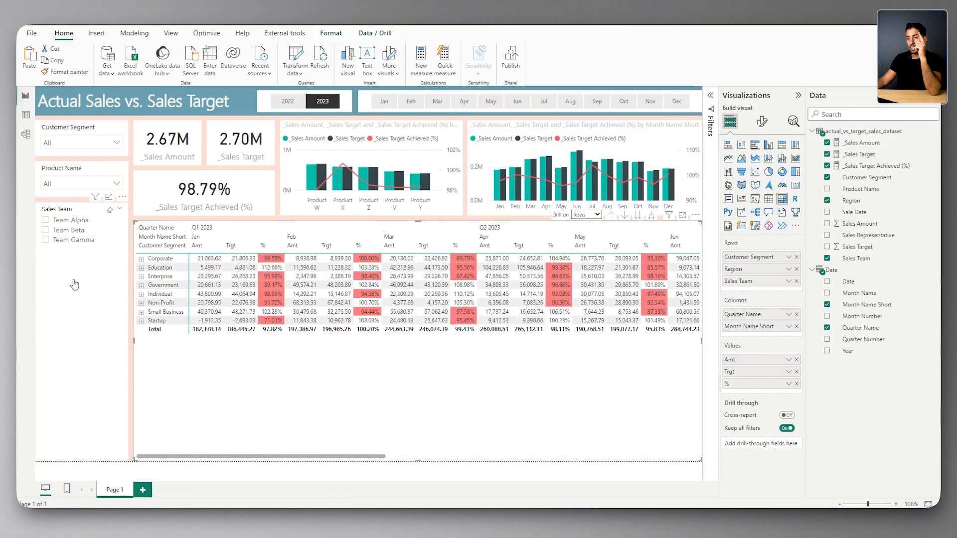
- Cross-filter the report to Q1 2023 from the date combo chart's quarter level, and switch to the User Stories slide in PowerPoint
{"action": "left_click", "coordinate": [113, 390]}
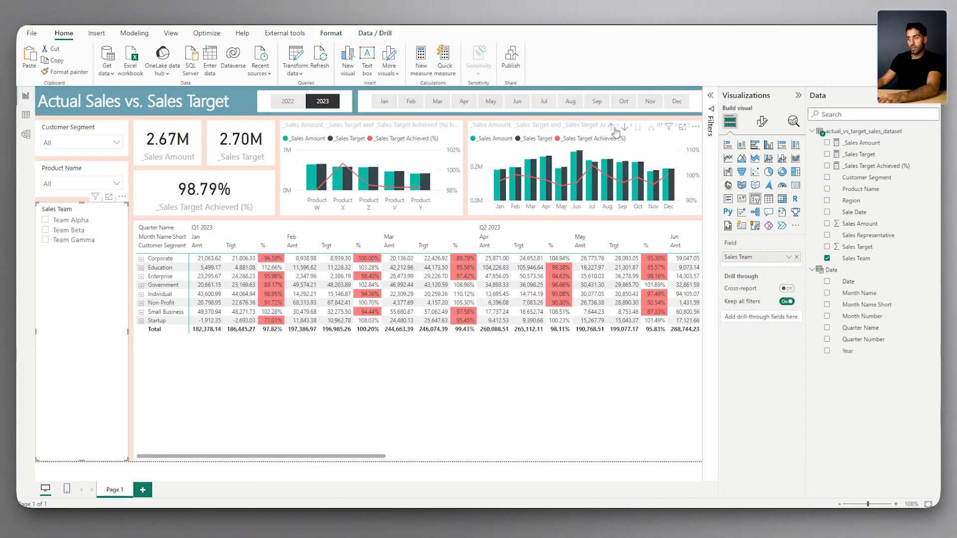
{"action": "left_click", "coordinate": [612, 127]}
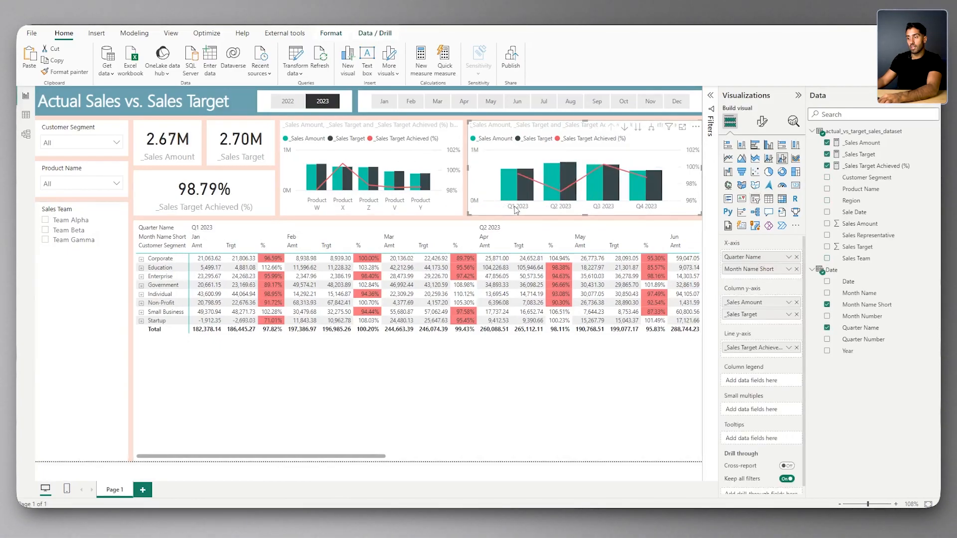
{"action": "left_click", "coordinate": [516, 192]}
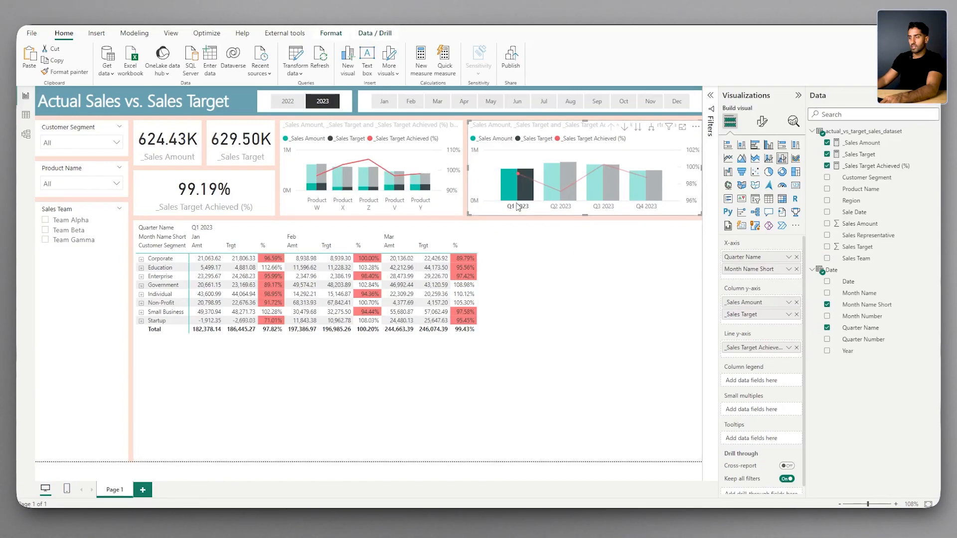
{"action": "key", "text": "alt+Tab"}
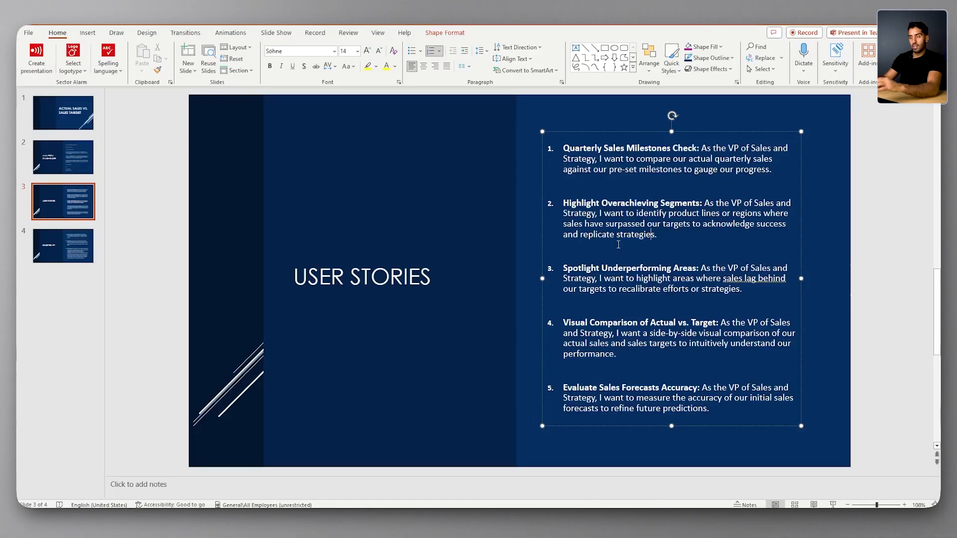